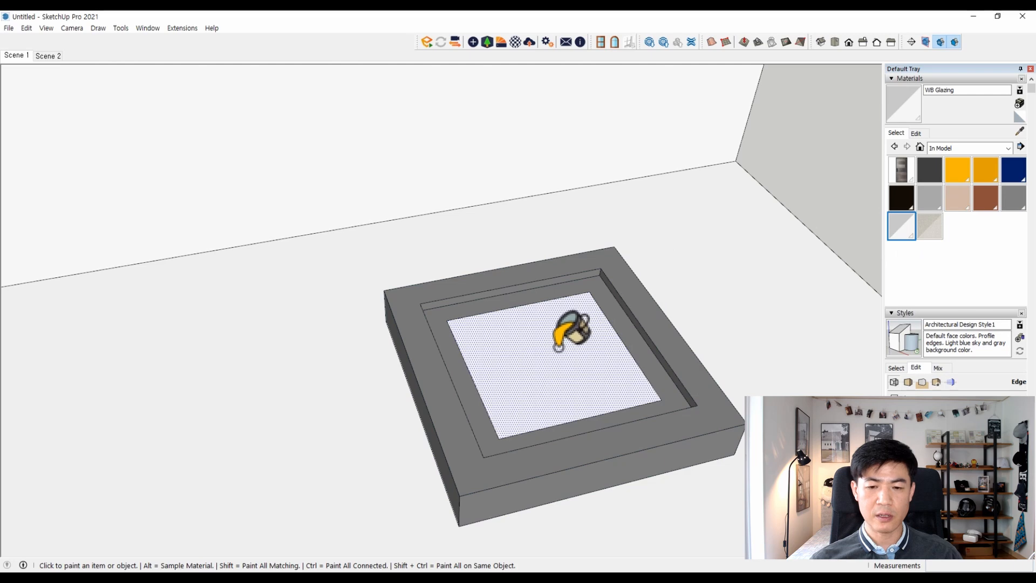
# Move the glass pane down inside the small square window frame so it sits recessed in the opening.
pyautogui.scroll(3, 588, 302)
pyautogui.press('m')
pyautogui.click(594, 285)
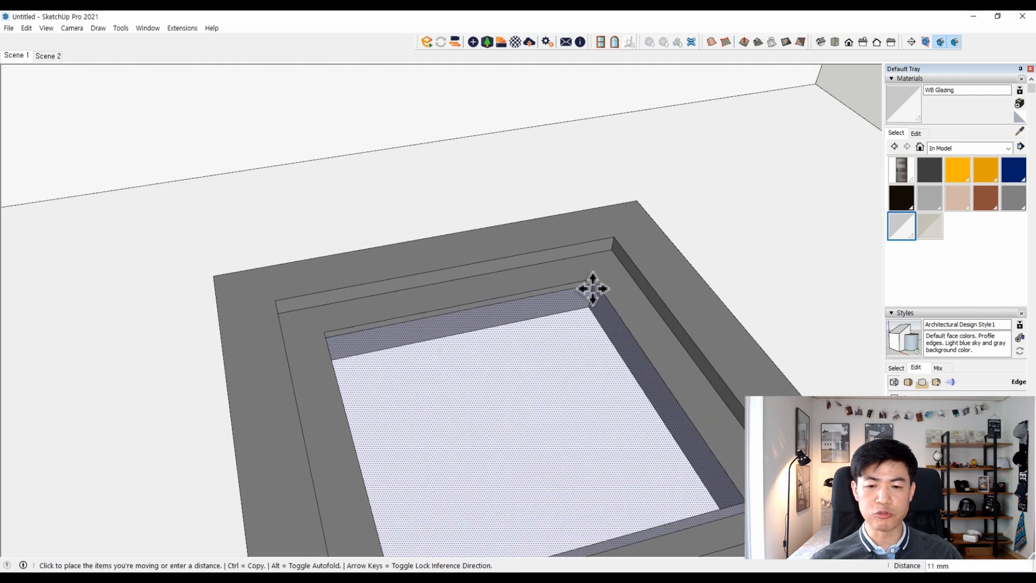
pyautogui.press('space')
pyautogui.scroll(-4, 529, 272)
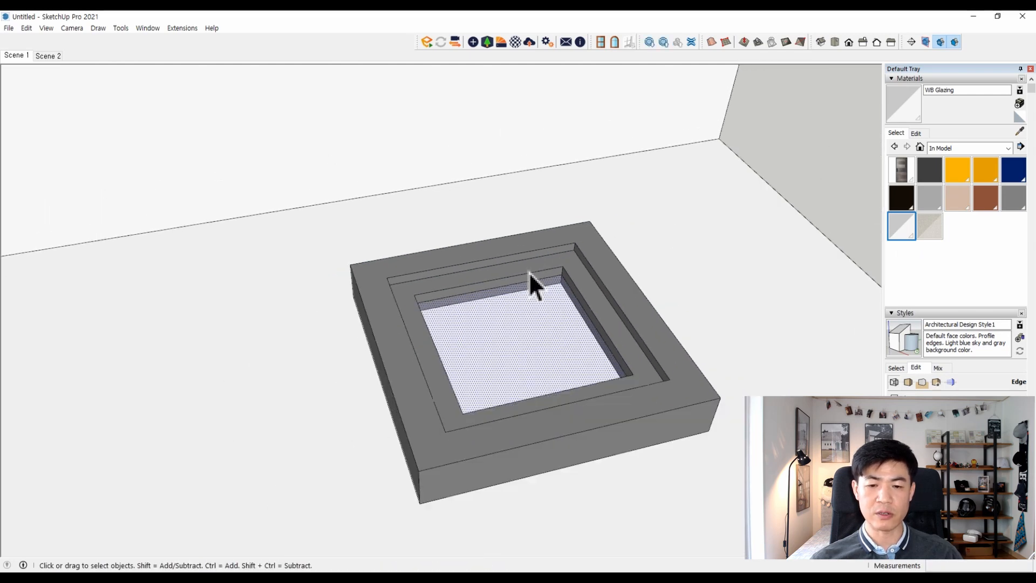
# Select the complete square window frame together with its glass and make it a group.
pyautogui.rightClick(582, 288)
pyautogui.click(616, 347)
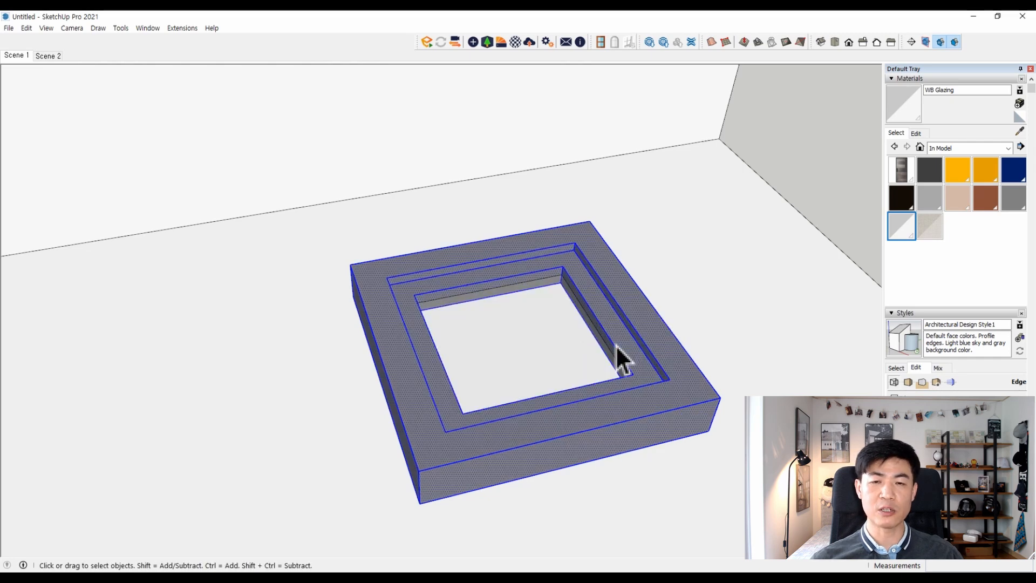
pyautogui.tripleClick(597, 302)
pyautogui.rightClick(598, 302)
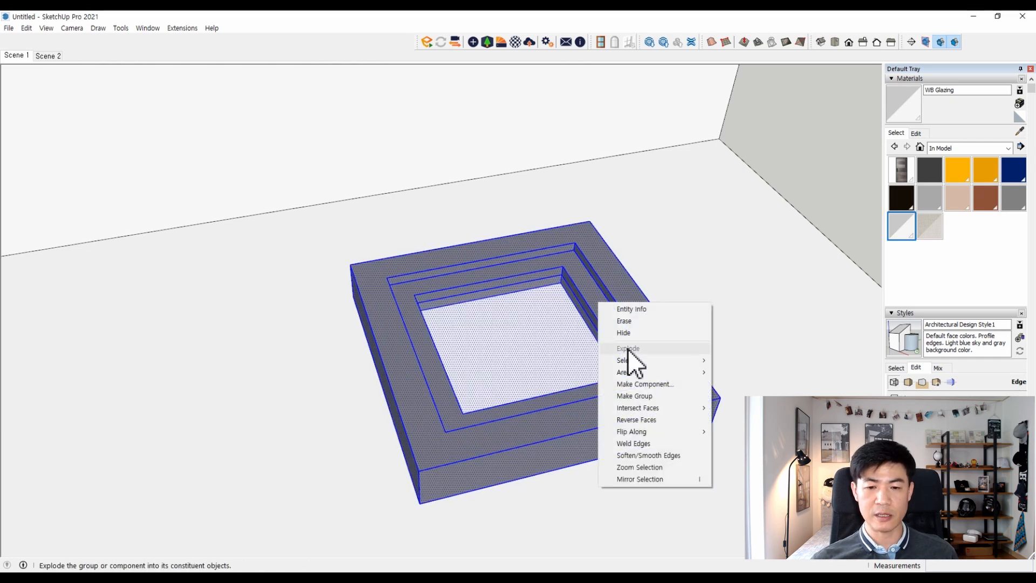
pyautogui.click(578, 282)
pyautogui.moveTo(578, 282); pyautogui.dragTo(566, 280, button='middle')
pyautogui.scroll(-3, 594, 282)
pyautogui.tripleClick(597, 283)
pyautogui.rightClick(598, 283)
pyautogui.click(553, 323)
# Rotate the window group about its corner so it stands upright.
pyautogui.moveTo(555, 324); pyautogui.dragTo(513, 340, button='middle')
pyautogui.scroll(3, 507, 339)
pyautogui.press('q')
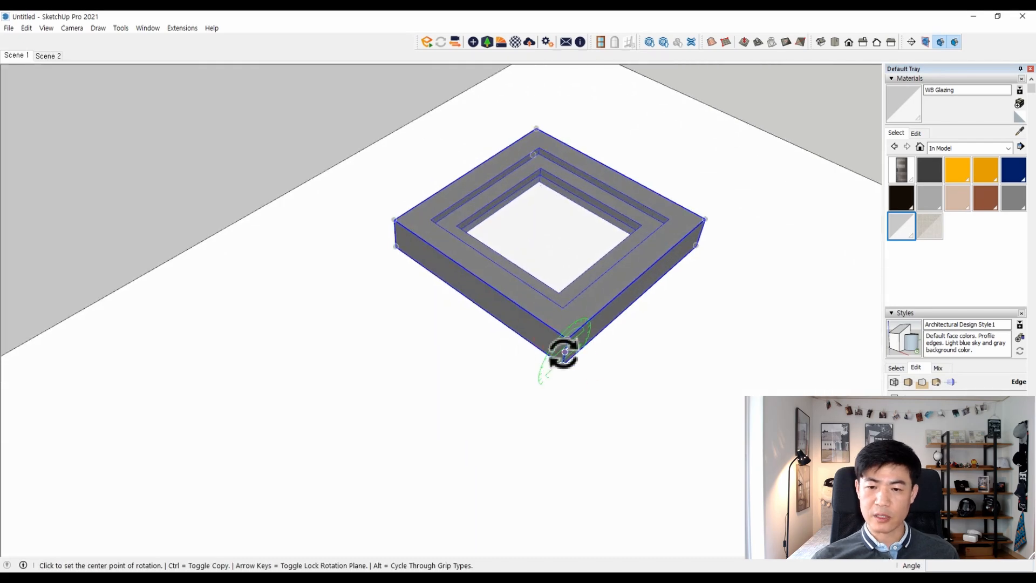
pyautogui.click(567, 339)
pyautogui.click(520, 308)
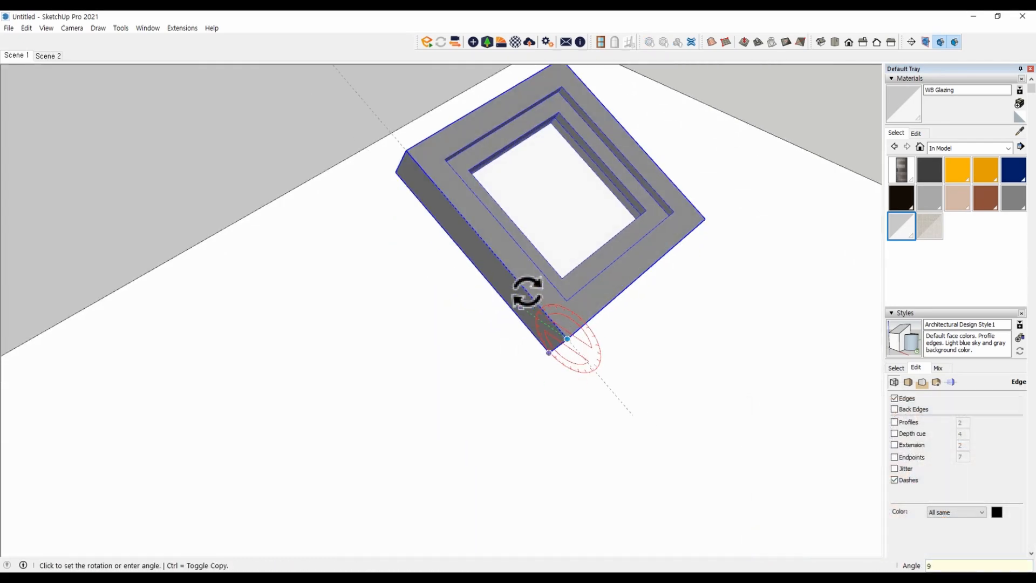
pyautogui.click(528, 291)
# Move the upright window to the top of the wall beside the entrance door and shift it by 100 mm.
pyautogui.click(566, 339)
pyautogui.scroll(-8, 481, 296)
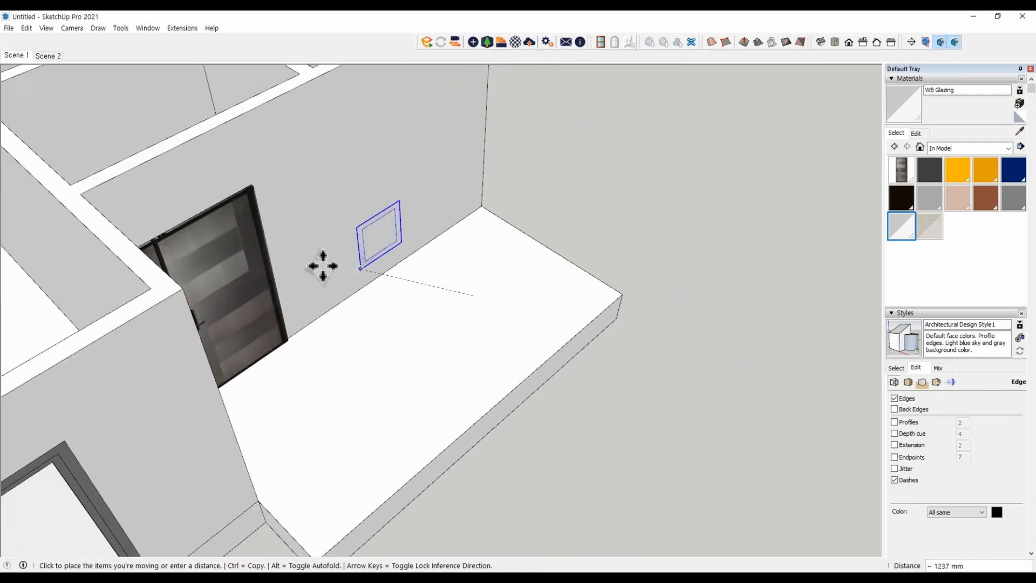
pyautogui.click(372, 177)
pyautogui.scroll(3, 343, 126)
pyautogui.scroll(1, 338, 126)
pyautogui.click(436, 243)
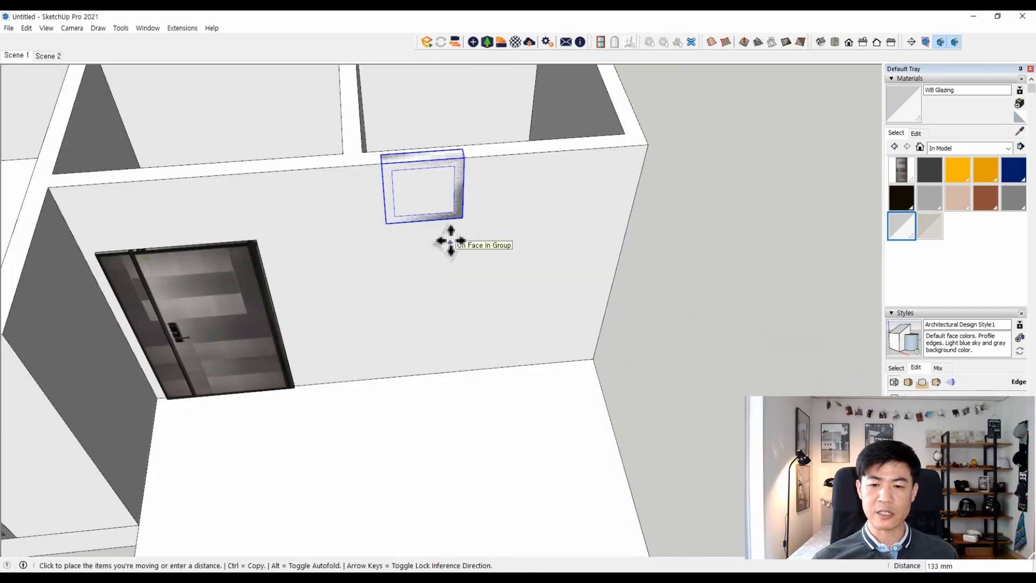
pyautogui.write('100')
pyautogui.press('Return')
# Lower the window to the foot of the wall and raise it 1500 mm from there.
pyautogui.moveTo(448, 262); pyautogui.dragTo(275, 159, button='middle')
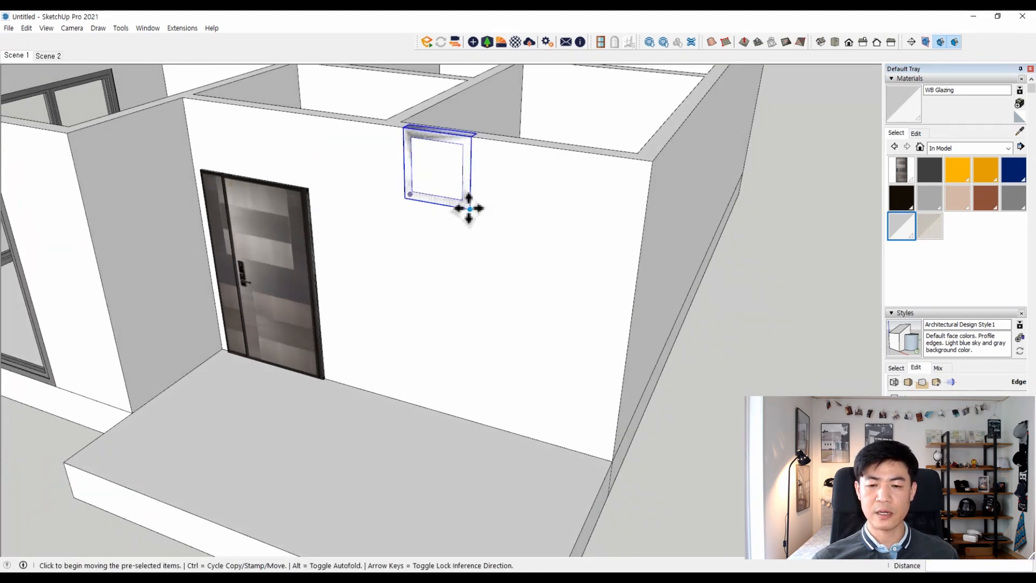
pyautogui.click(469, 209)
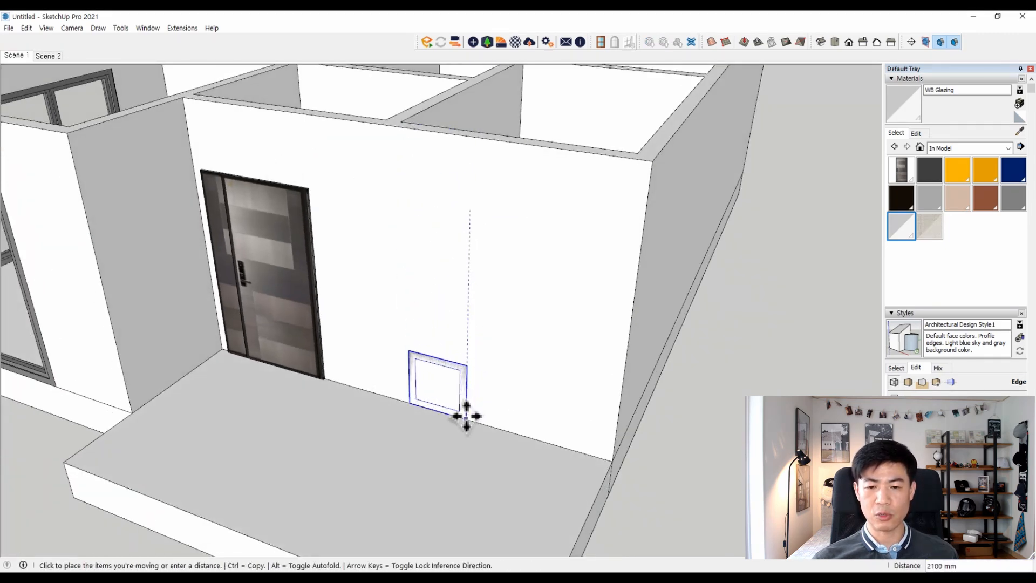
pyautogui.click(469, 420)
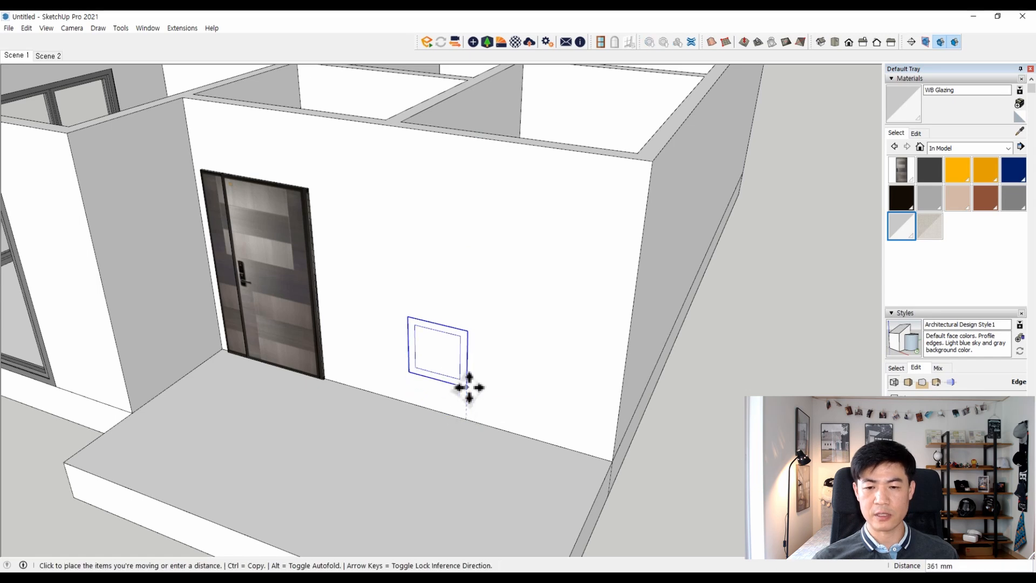
pyautogui.press('Return')
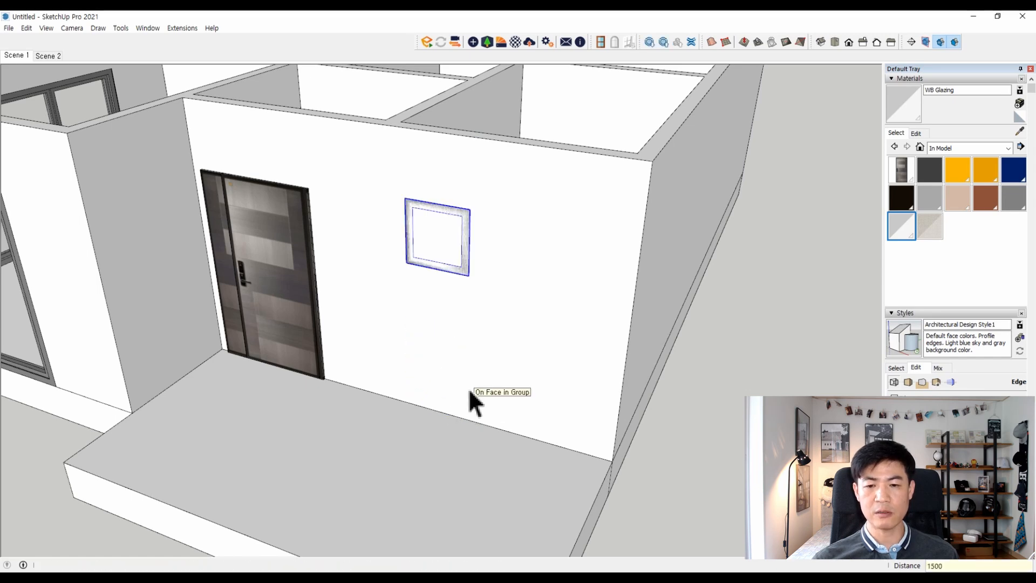
# Draw a rectangle on the wall along the square window's outline and cut the opening.
pyautogui.tripleClick(378, 173)
pyautogui.click(405, 198)
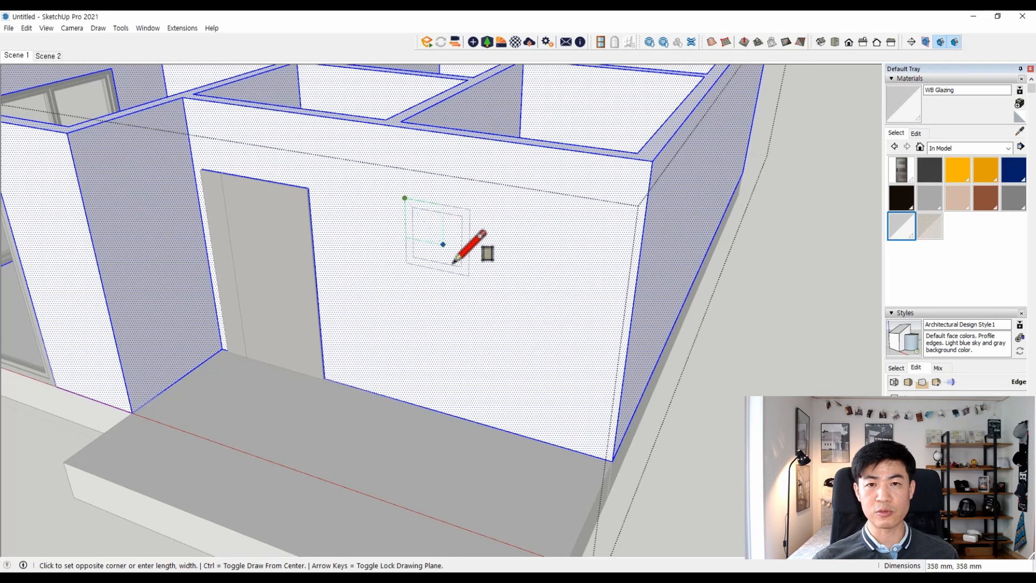
pyautogui.click(467, 276)
pyautogui.click(446, 258)
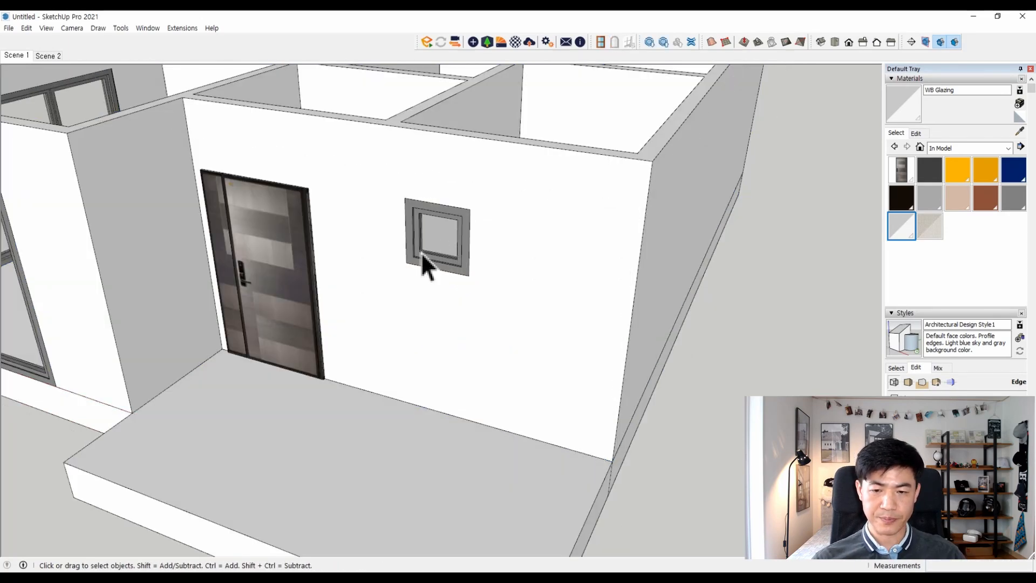
# Remove the partition closing off the small middle room by pushing its face back 140 mm.
pyautogui.moveTo(424, 261); pyautogui.dragTo(514, 336, button='middle')
pyautogui.scroll(2, 387, 332)
pyautogui.scroll(-3, 391, 345)
pyautogui.moveTo(392, 345); pyautogui.dragTo(336, 273, button='middle')
pyautogui.scroll(3, 415, 305)
pyautogui.scroll(5, 454, 236)
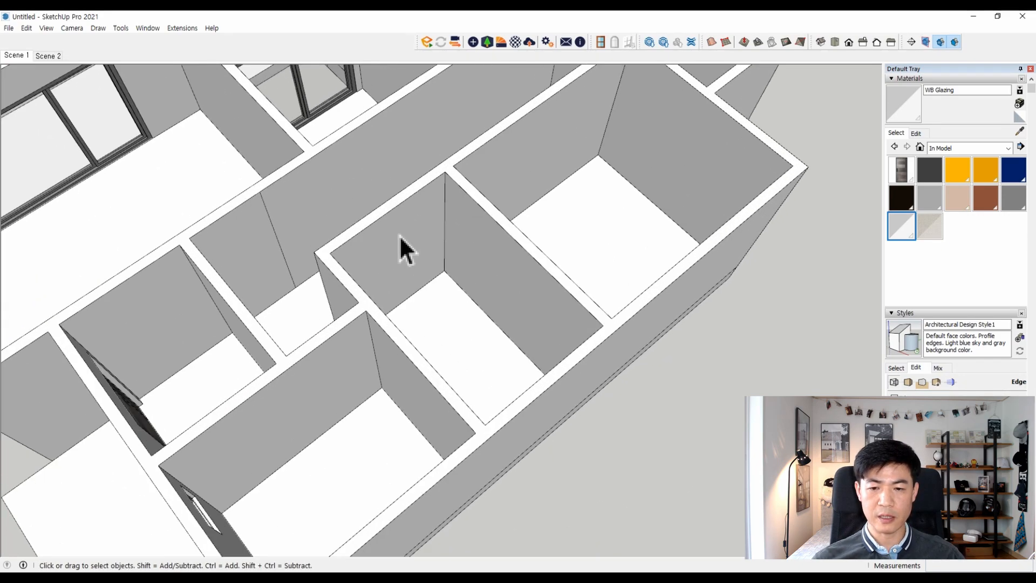
pyautogui.hotkey('ctrl', 'a')
pyautogui.press('p')
pyautogui.click(404, 273)
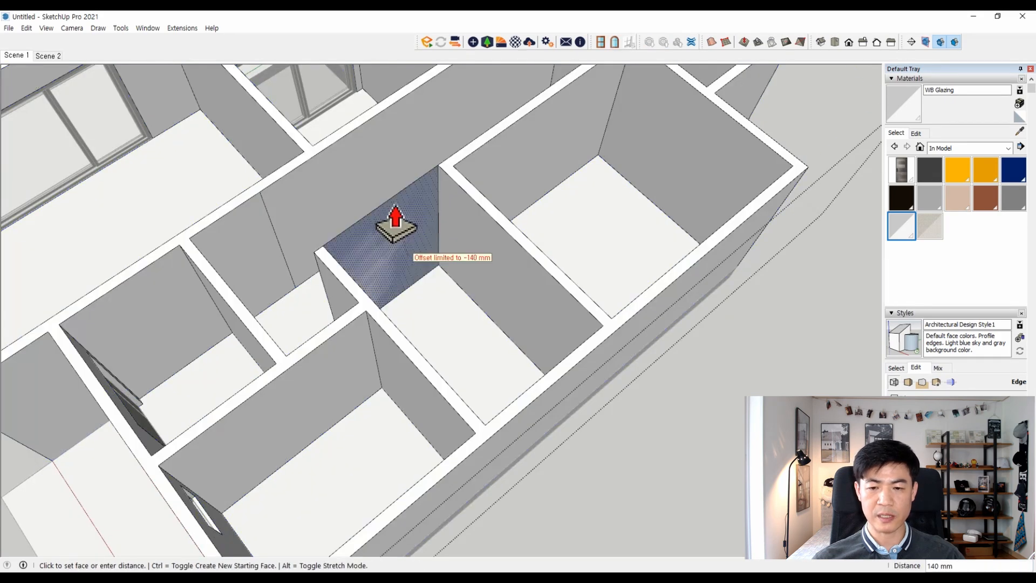
pyautogui.click(391, 198)
pyautogui.press('space')
pyautogui.press('Delete')
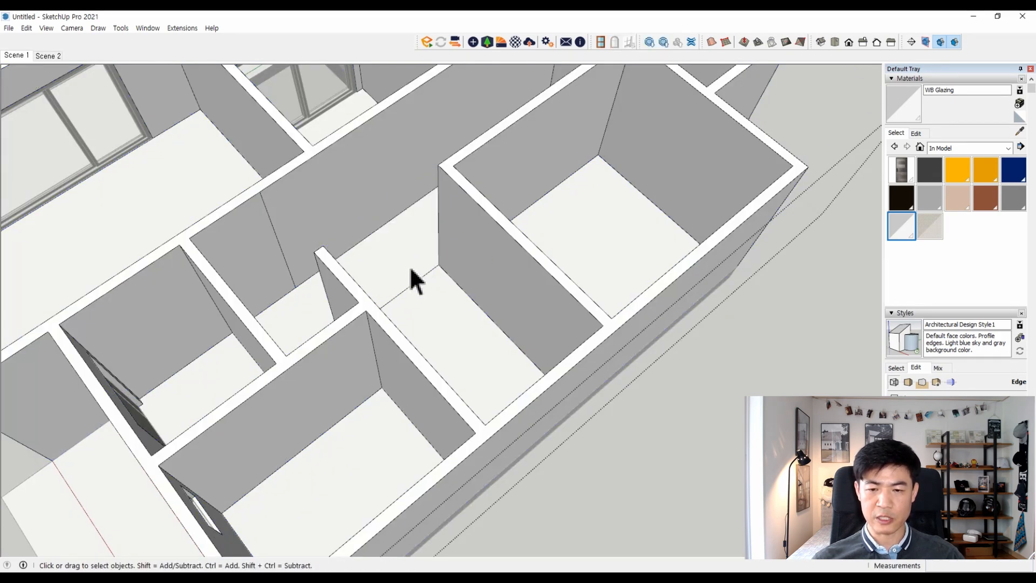
# Copy the small two-pane sliding window from the far exterior wall to the empty ground outside the house.
pyautogui.scroll(-5, 458, 222)
pyautogui.moveTo(437, 248); pyautogui.dragTo(366, 190, button='middle')
pyautogui.click(367, 190)
pyautogui.press('m')
pyautogui.press('ctrl')
pyautogui.click(367, 190)
pyautogui.scroll(-3, 486, 330)
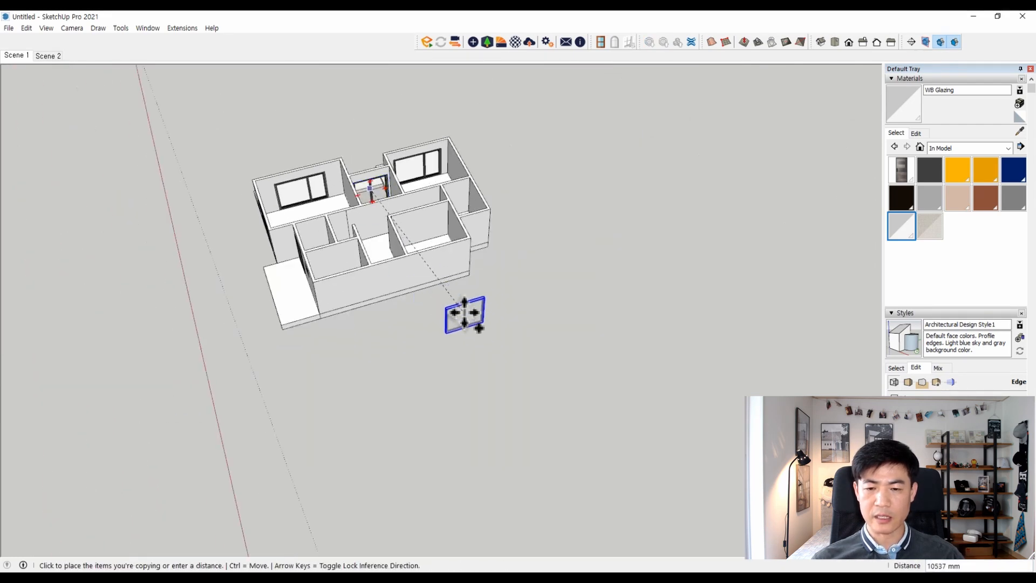
pyautogui.click(484, 330)
pyautogui.press('space')
# Measure the copied window's width along its top edge.
pyautogui.scroll(5, 483, 330)
pyautogui.press('t')
pyautogui.click(395, 300)
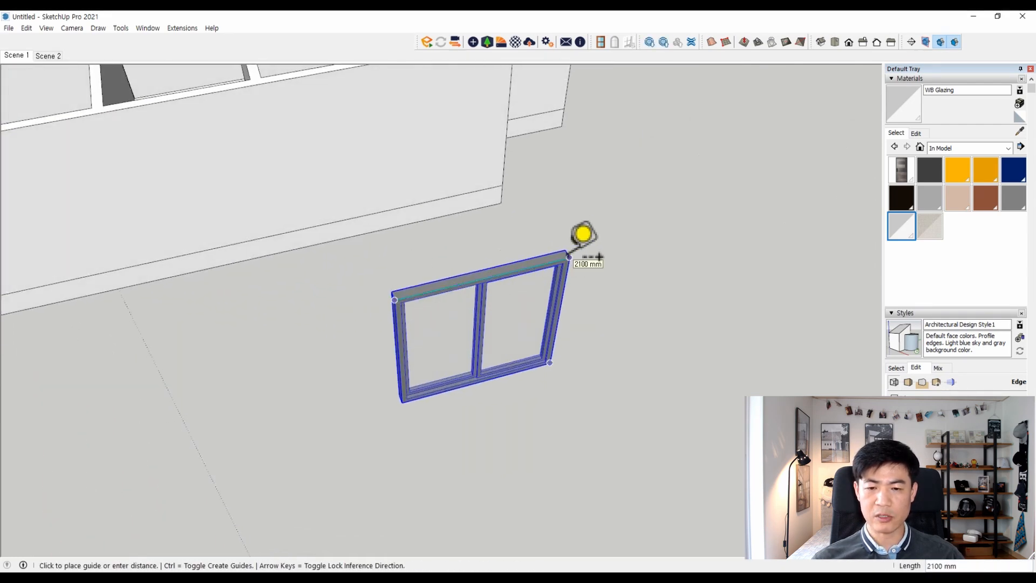
pyautogui.press('space')
# Open the copied window for editing and move its right frame side 300 mm inward.
pyautogui.moveTo(569, 257); pyautogui.dragTo(471, 313, button='middle')
pyautogui.doubleClick(496, 308)
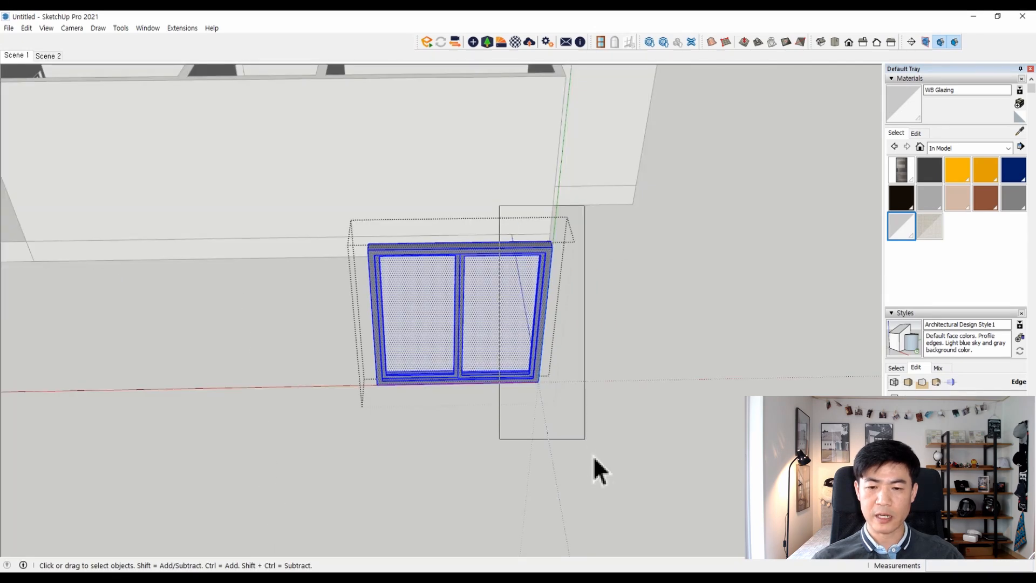
pyautogui.click(510, 308)
pyautogui.scroll(3, 510, 307)
pyautogui.press('m')
pyautogui.click(510, 296)
pyautogui.write('3')
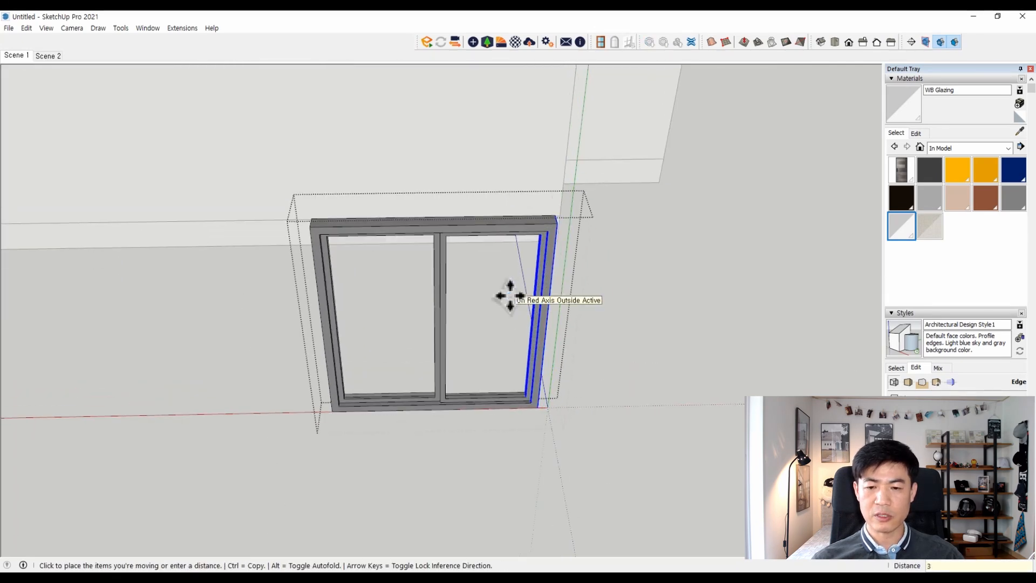
pyautogui.write('00')
pyautogui.press('Return')
# Move the whole right half of the window, including the middle stile, 300 mm inward.
pyautogui.press('space')
pyautogui.click(474, 308)
pyautogui.press('m')
pyautogui.click(521, 370)
pyautogui.write('30')
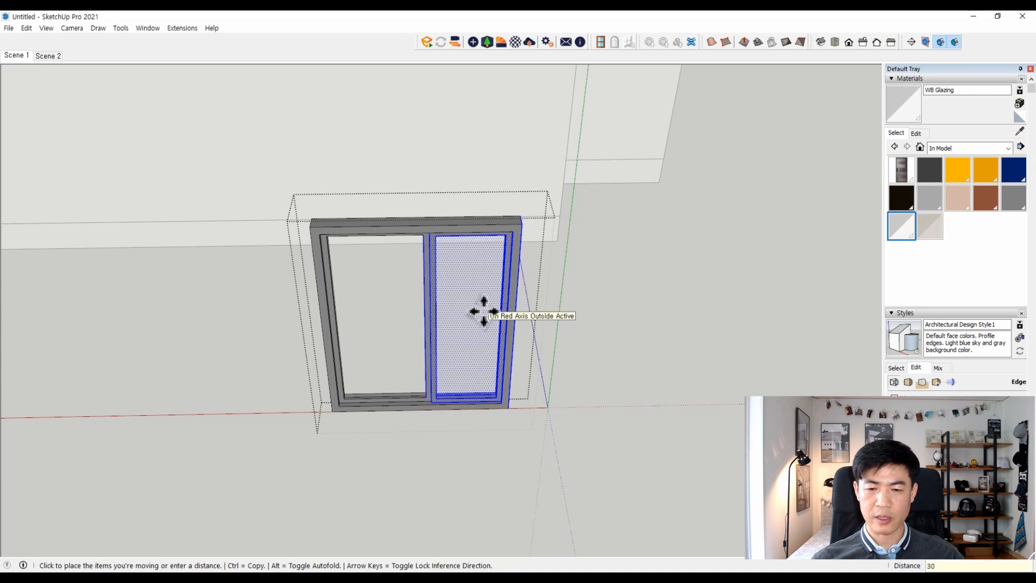
pyautogui.write('0')
pyautogui.press('Return')
# Raise the window's bottom frame members by 600 mm and measure the window's height.
pyautogui.press('space')
pyautogui.moveTo(419, 334); pyautogui.dragTo(543, 424)
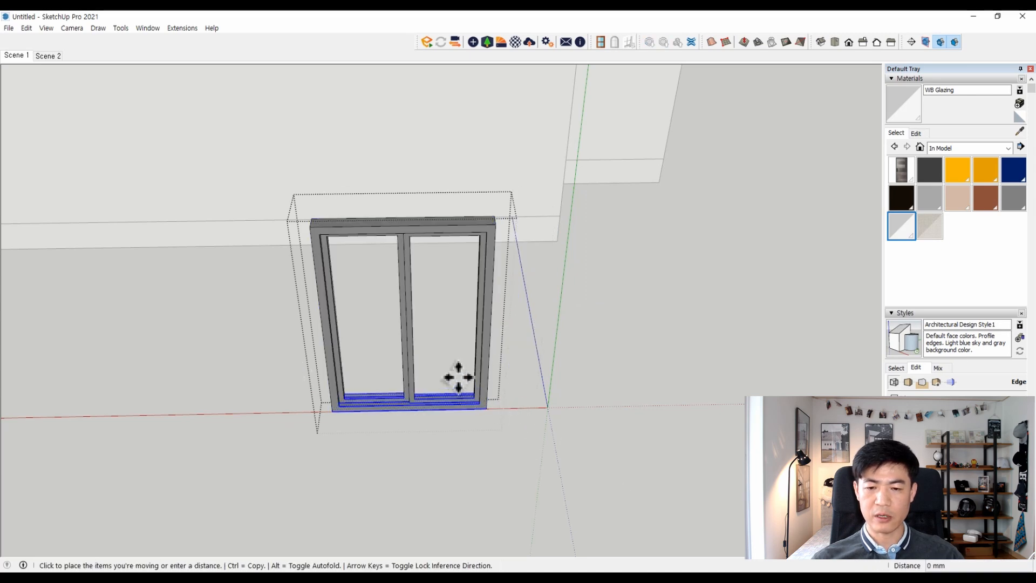
pyautogui.write('600')
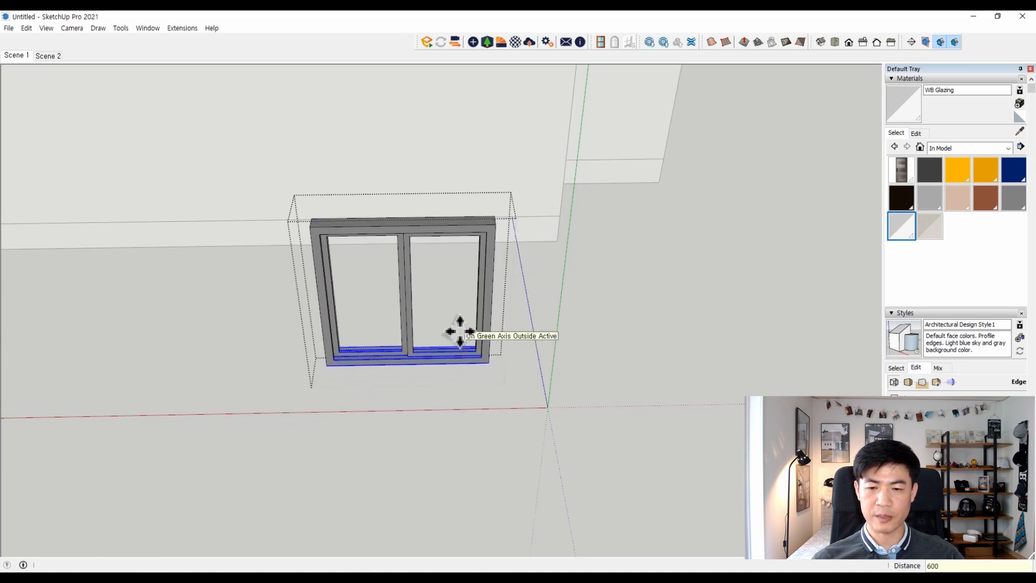
pyautogui.press('Return')
pyautogui.press('t')
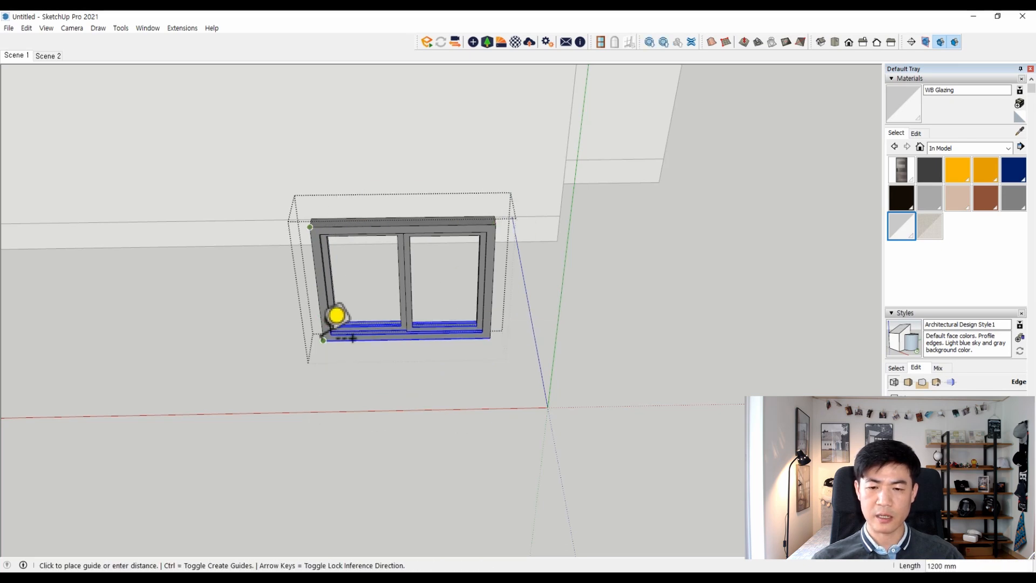
pyautogui.press('space')
# Move the resized window against the long exterior wall, resting on the wall's base line near the corner.
pyautogui.scroll(-5, 444, 297)
pyautogui.click(439, 300)
pyautogui.press('m')
pyautogui.click(397, 340)
pyautogui.scroll(-3, 485, 359)
pyautogui.moveTo(485, 358); pyautogui.dragTo(351, 241, button='middle')
pyautogui.scroll(6, 456, 290)
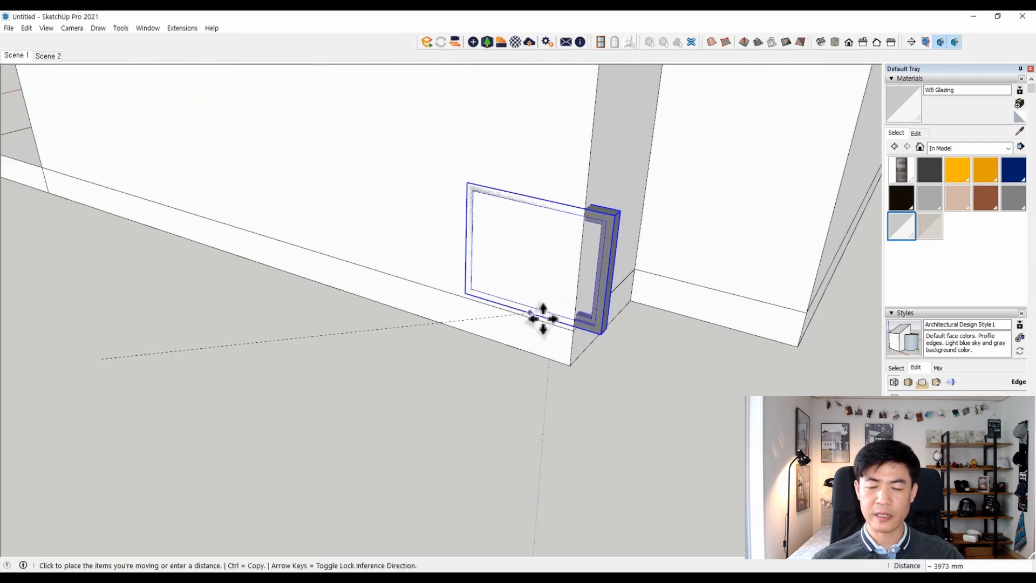
pyautogui.click(451, 301)
# Raise the two-pane window 1000 mm above the wall's base line.
pyautogui.click(524, 277)
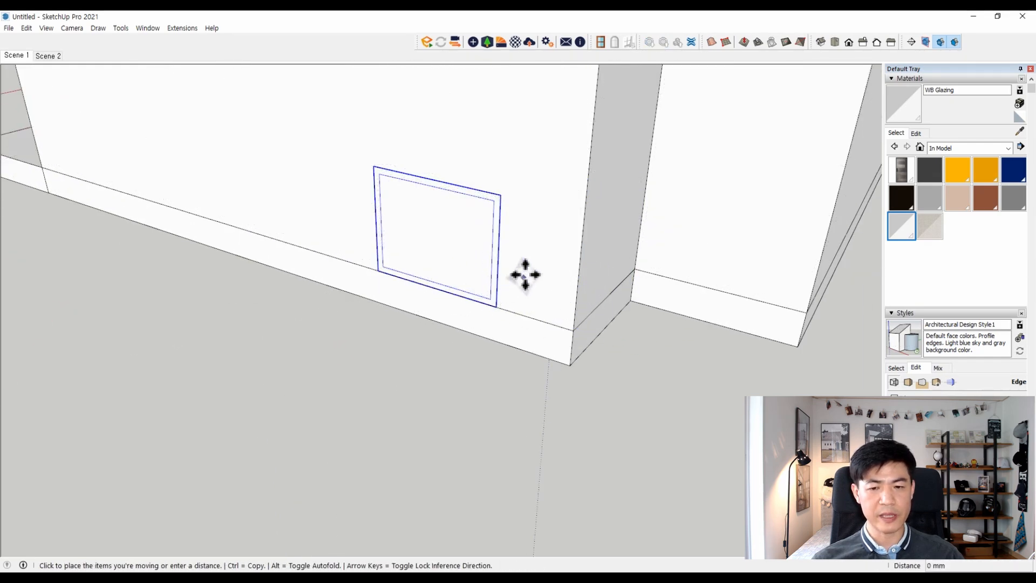
pyautogui.write('1000')
pyautogui.press('Return')
pyautogui.scroll(-5, 429, 296)
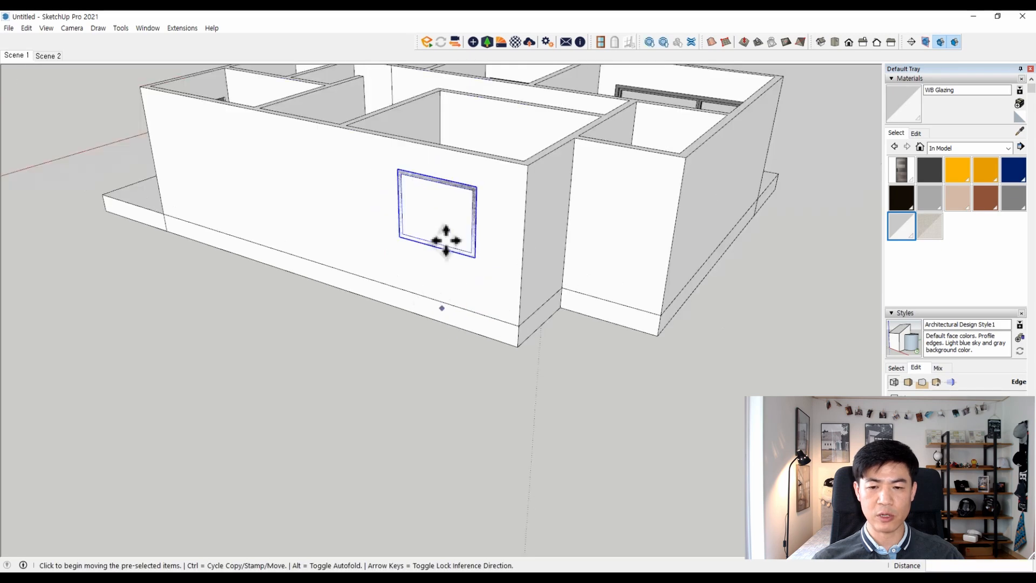
# Move the two-pane window along the red axis to align it with the wall.
pyautogui.moveTo(428, 296); pyautogui.dragTo(528, 222, button='middle')
pyautogui.scroll(5, 532, 213)
pyautogui.click(532, 214)
pyautogui.press('Right')
pyautogui.click(513, 156)
pyautogui.press('space')
# Draw a rectangle on the wall over the two-pane window's outline and push it in 150 mm to cut the opening.
pyautogui.tripleClick(408, 197)
pyautogui.press('r')
pyautogui.click(430, 203)
pyautogui.click(576, 322)
pyautogui.press('space')
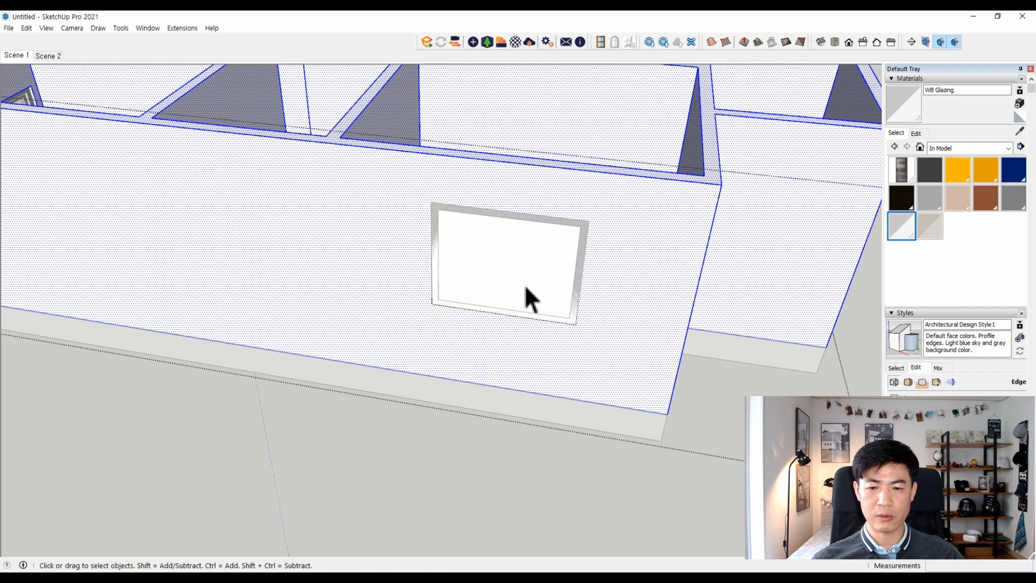
pyautogui.press('p')
pyautogui.click(499, 290)
pyautogui.write('150')
pyautogui.press('Return')
pyautogui.press('space')
pyautogui.press('Escape')
# Import the Group_18 door model from the door component folder.
pyautogui.scroll(-5, 500, 265)
pyautogui.moveTo(501, 264); pyautogui.dragTo(478, 397, button='middle')
pyautogui.scroll(-4, 541, 302)
pyautogui.moveTo(464, 302); pyautogui.dragTo(526, 324, button='middle')
pyautogui.scroll(5, 527, 277)
pyautogui.scroll(-5, 485, 364)
pyautogui.moveTo(486, 364); pyautogui.dragTo(434, 310, button='middle')
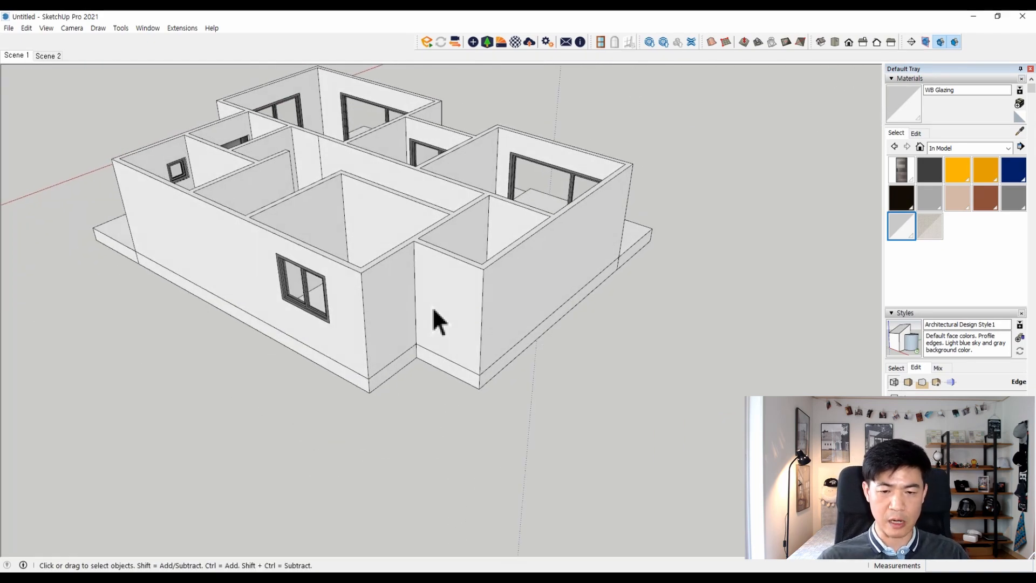
pyautogui.hotkey('alt', 'f')
pyautogui.press('i')
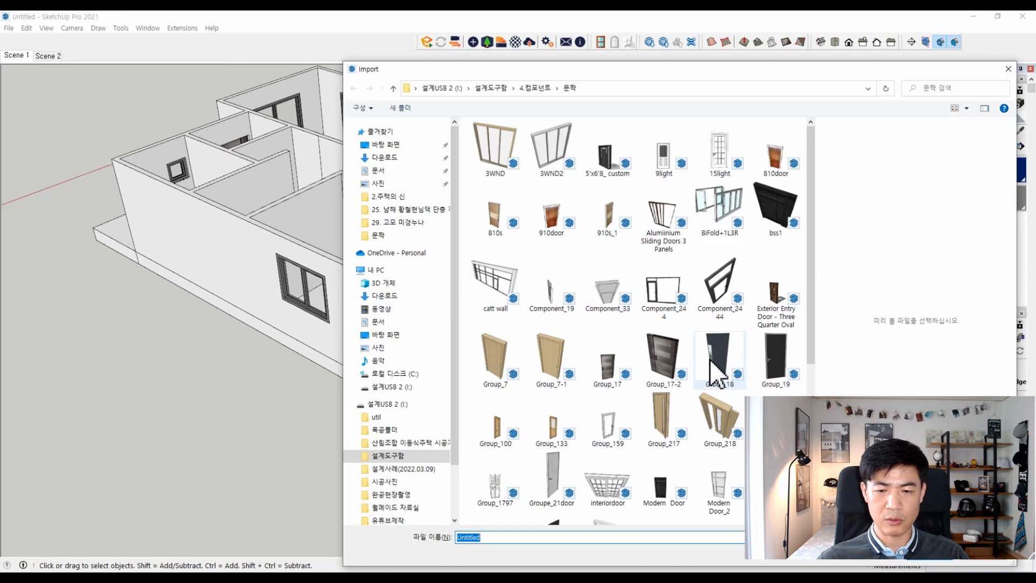
pyautogui.click(717, 377)
pyautogui.doubleClick(719, 375)
# Place the imported door on the recessed exterior wall, standing on its base line beside the inner corner.
pyautogui.scroll(6, 363, 300)
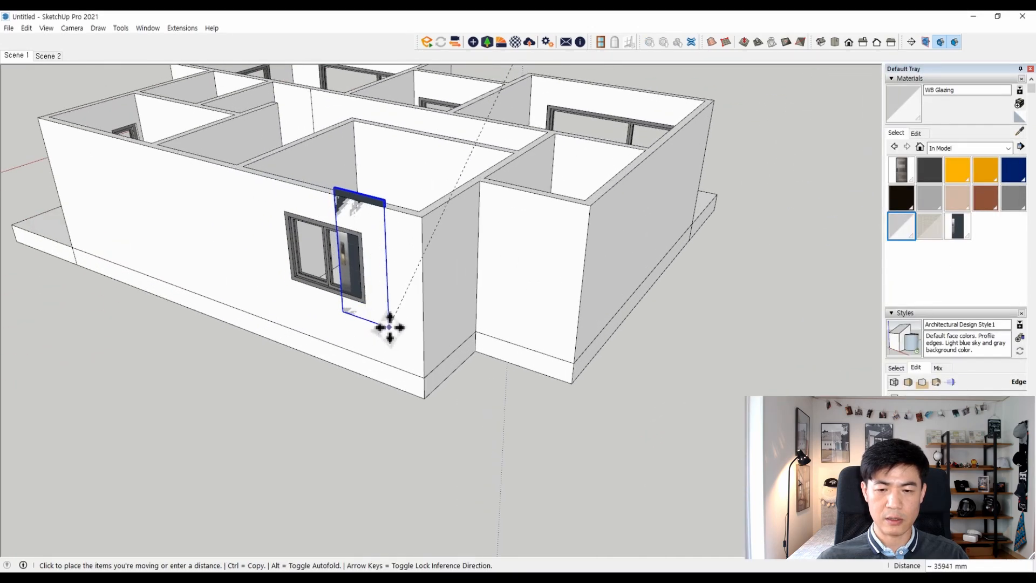
pyautogui.scroll(3, 518, 340)
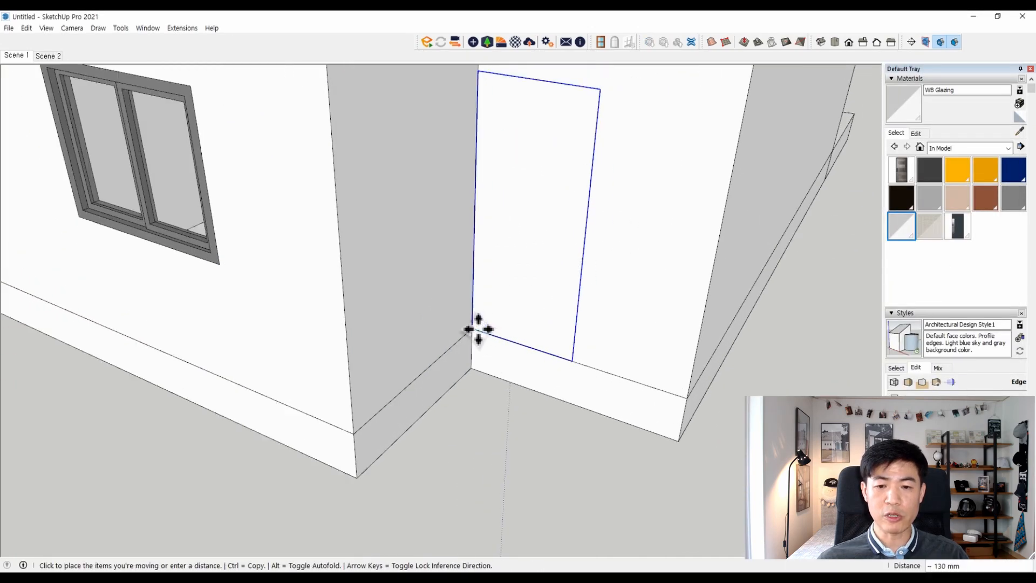
pyautogui.scroll(2, 474, 327)
pyautogui.click(481, 329)
pyautogui.press('space')
pyautogui.scroll(-3, 562, 340)
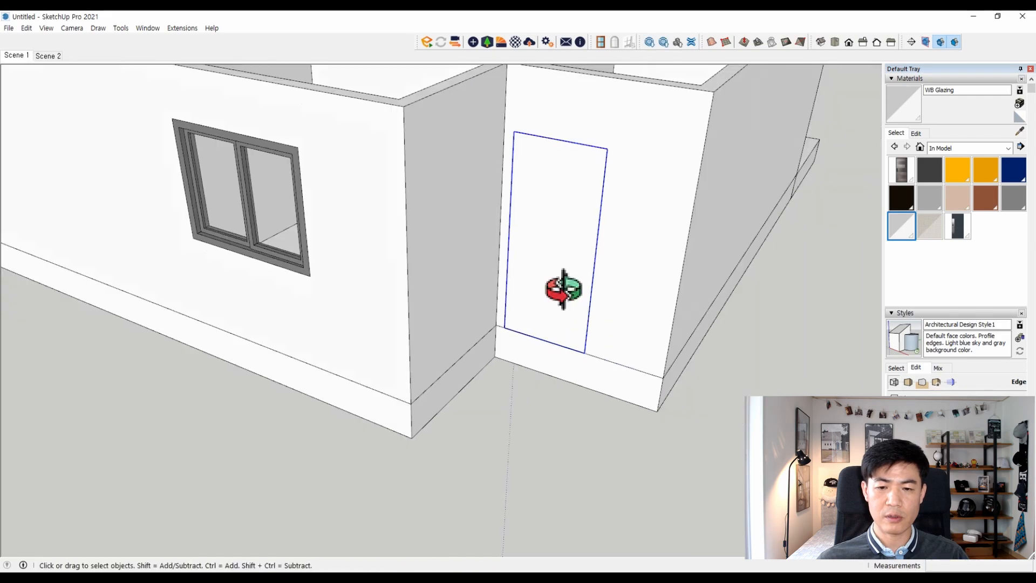
# Draw a 2100 by 900 mm rectangle on the wall over the door's outline and push it in 140 mm.
pyautogui.moveTo(576, 295); pyautogui.dragTo(545, 345, button='middle')
pyautogui.tripleClick(542, 190)
pyautogui.press('r')
pyautogui.click(480, 187)
pyautogui.click(545, 401)
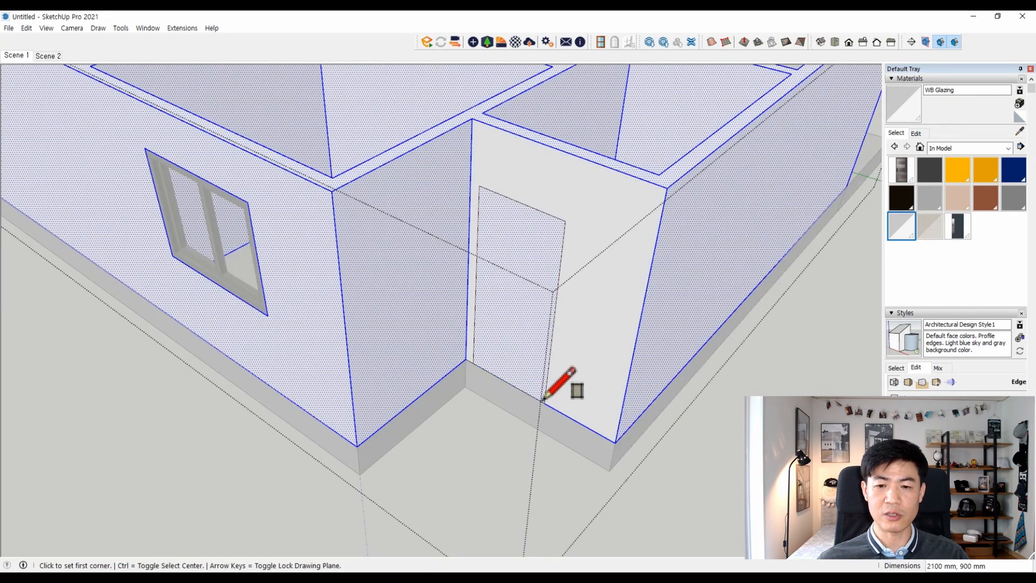
pyautogui.press('p')
pyautogui.click(488, 345)
pyautogui.write('140')
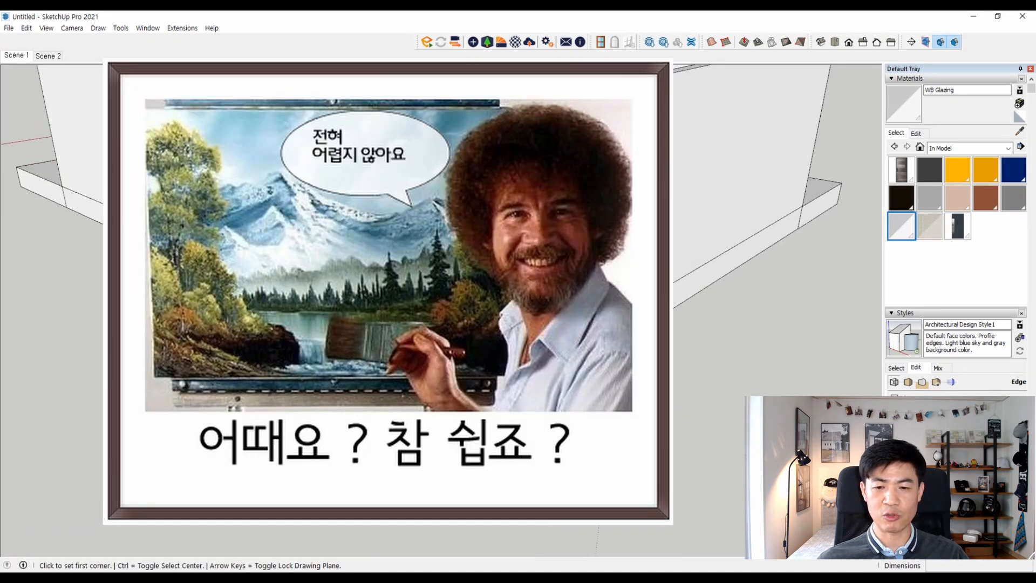
# Fill the recessed corner outside the door with a porch slab extruded from a rectangle, and make the slab a group.
pyautogui.click(479, 285)
pyautogui.click(595, 358)
pyautogui.press('p')
pyautogui.click(544, 340)
pyautogui.click(389, 300)
pyautogui.press('space')
pyautogui.tripleClick(484, 335)
pyautogui.rightClick(484, 334)
pyautogui.press('g')
pyautogui.click(464, 406)
pyautogui.scroll(-4, 463, 399)
pyautogui.moveTo(457, 345); pyautogui.dragTo(334, 358, button='middle')
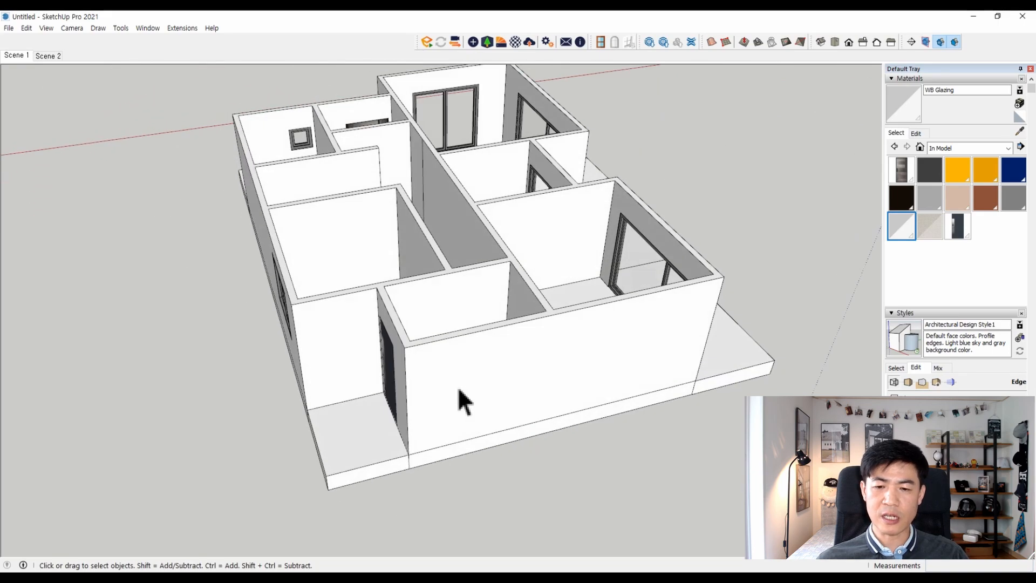
# Copy the two-pane window out in front of the end wall and rotate the copy parallel to that wall.
pyautogui.moveTo(477, 416); pyautogui.dragTo(376, 311, button='middle')
pyautogui.press('m')
pyautogui.press('ctrl')
pyautogui.click(368, 313)
pyautogui.scroll(-3, 327, 329)
pyautogui.click(535, 346)
pyautogui.moveTo(535, 347); pyautogui.dragTo(539, 400, button='middle')
pyautogui.press('q')
pyautogui.click(540, 399)
pyautogui.click(599, 417)
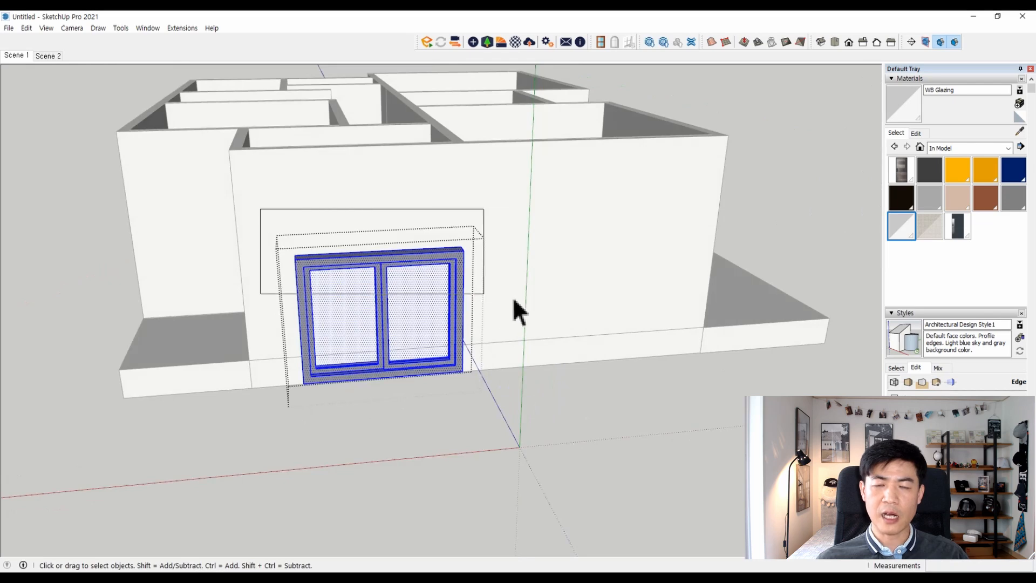
# Reduce the copied window's height by moving its upper part down.
pyautogui.moveTo(515, 300); pyautogui.dragTo(515, 300)
pyautogui.press('m')
pyautogui.moveTo(455, 302); pyautogui.dragTo(312, 356, button='middle')
pyautogui.scroll(1, 343, 227)
pyautogui.click(348, 212)
pyautogui.write('6')
pyautogui.press('Return')
pyautogui.press('space')
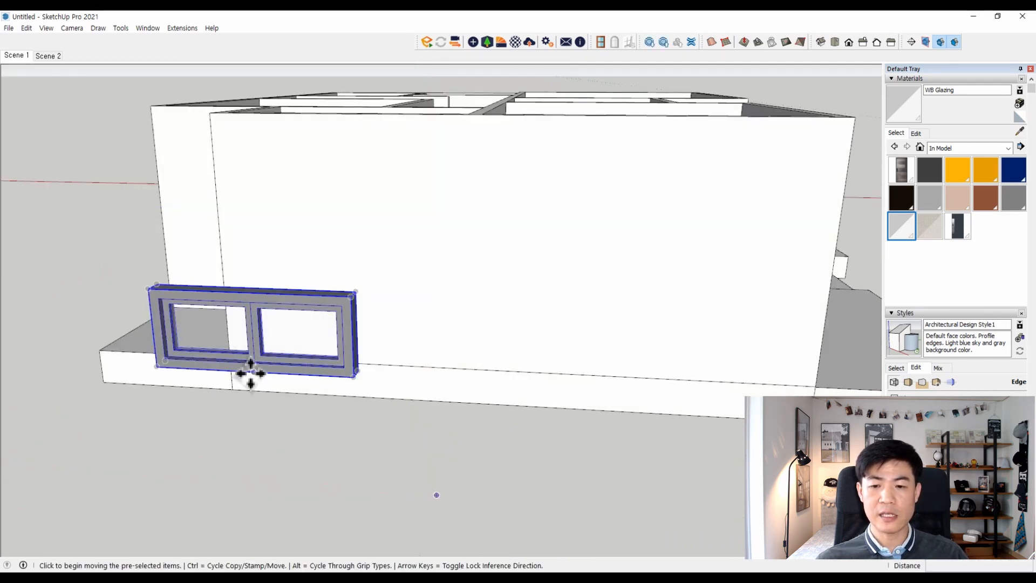
# Move the shortened window onto the end wall and raise it 1100 mm.
pyautogui.click(253, 372)
pyautogui.scroll(-4, 274, 268)
pyautogui.click(280, 313)
pyautogui.scroll(3, 312, 302)
pyautogui.click(312, 322)
pyautogui.write('11')
pyautogui.moveTo(280, 313); pyautogui.dragTo(311, 354, button='middle')
pyautogui.write('00')
pyautogui.press('Return')
# Slide the short window along the end wall to centre it on the small room behind it.
pyautogui.scroll(2, 228, 344)
pyautogui.click(249, 330)
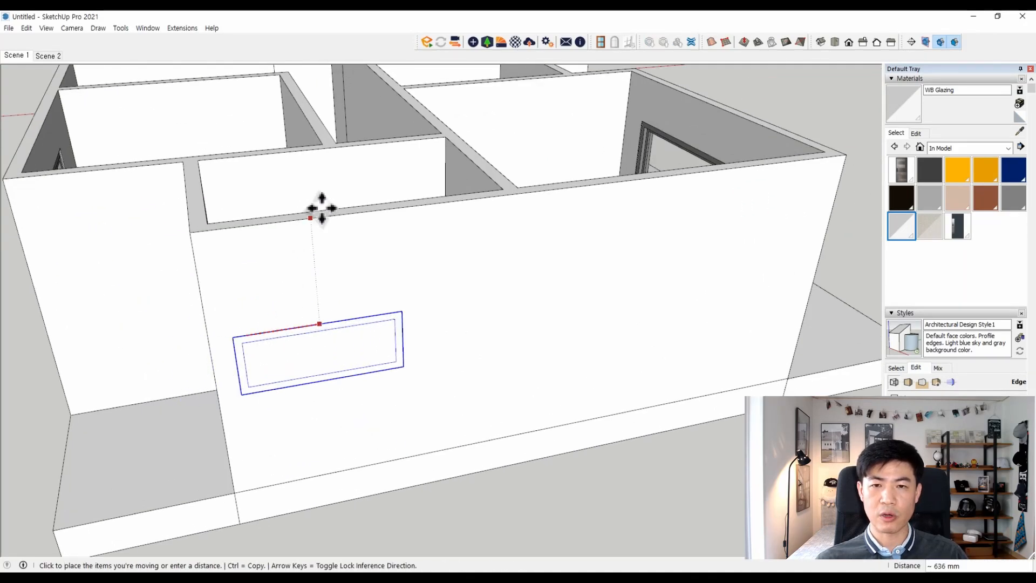
pyautogui.click(362, 206)
# Draw a rectangle on the end wall over the short window's outline and push it in 140 mm to cut the opening.
pyautogui.tripleClick(274, 315)
pyautogui.press('r')
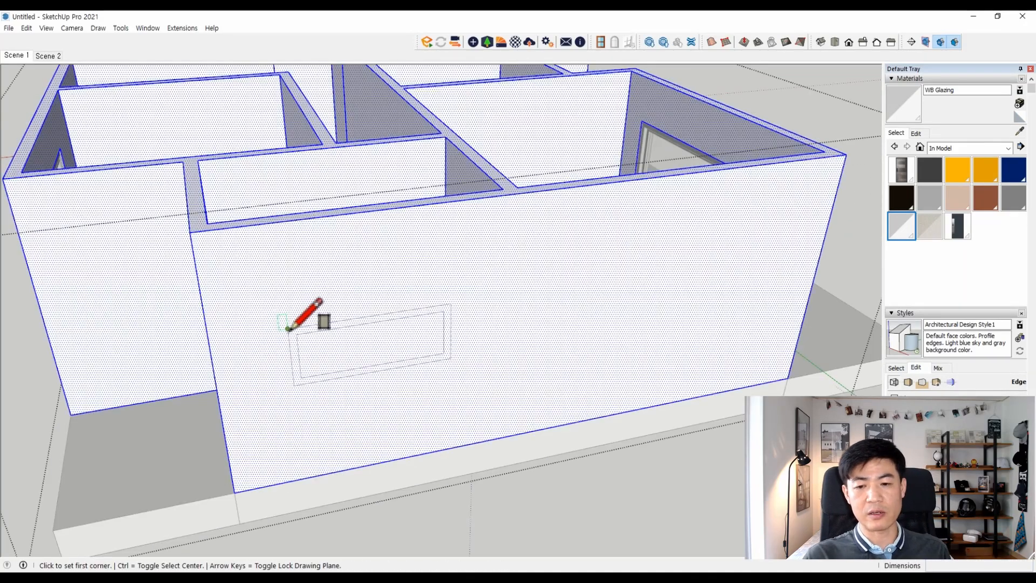
pyautogui.click(427, 369)
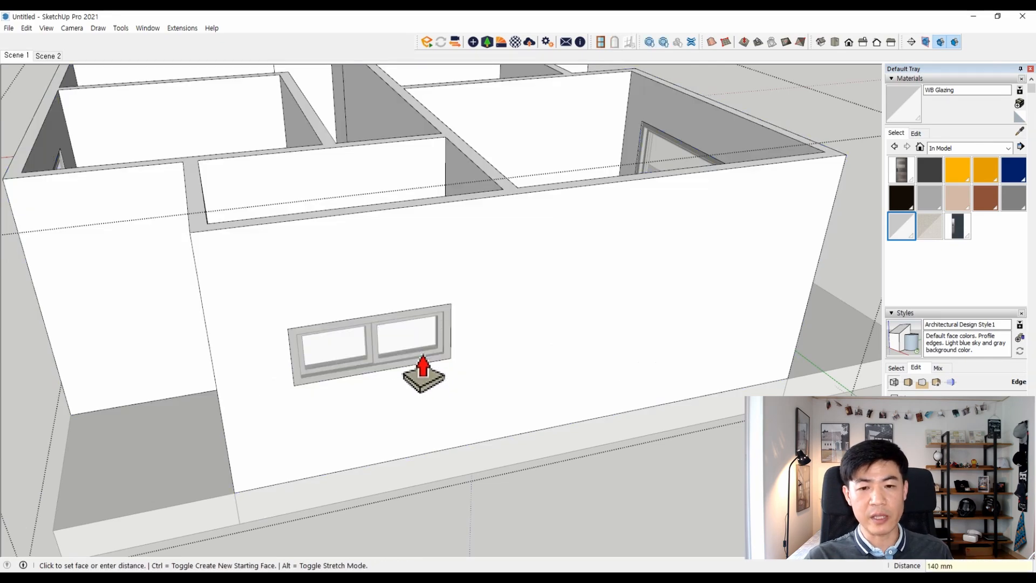
pyautogui.click(423, 356)
pyautogui.press('space')
pyautogui.press('Escape')
pyautogui.scroll(-3, 485, 277)
# Push the long corridor wall face through the wall's thickness to open the corridor towards the window rooms.
pyautogui.moveTo(486, 278); pyautogui.dragTo(604, 424, button='middle')
pyautogui.moveTo(497, 341); pyautogui.dragTo(359, 313, button='middle')
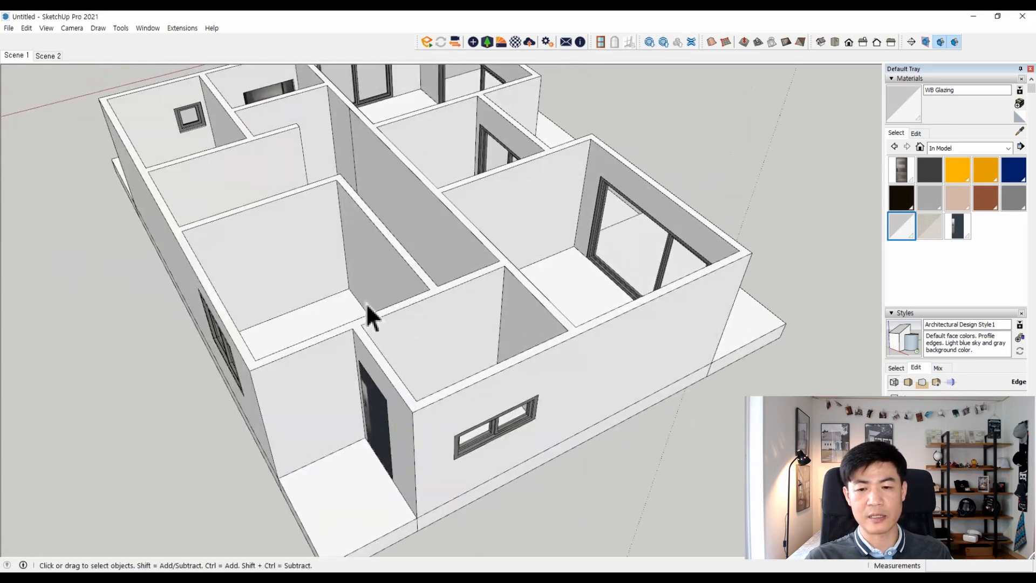
pyautogui.scroll(-3, 558, 300)
pyautogui.moveTo(557, 300); pyautogui.dragTo(419, 321, button='middle')
pyautogui.scroll(4, 413, 308)
pyautogui.moveTo(372, 286)
pyautogui.mouseDown(button='middle')
pyautogui.moveTo(363, 277)
pyautogui.moveTo(372, 282)
pyautogui.mouseUp(button='middle')
pyautogui.moveTo(472, 302); pyautogui.dragTo(669, 241, button='middle')
pyautogui.scroll(3, 313, 202)
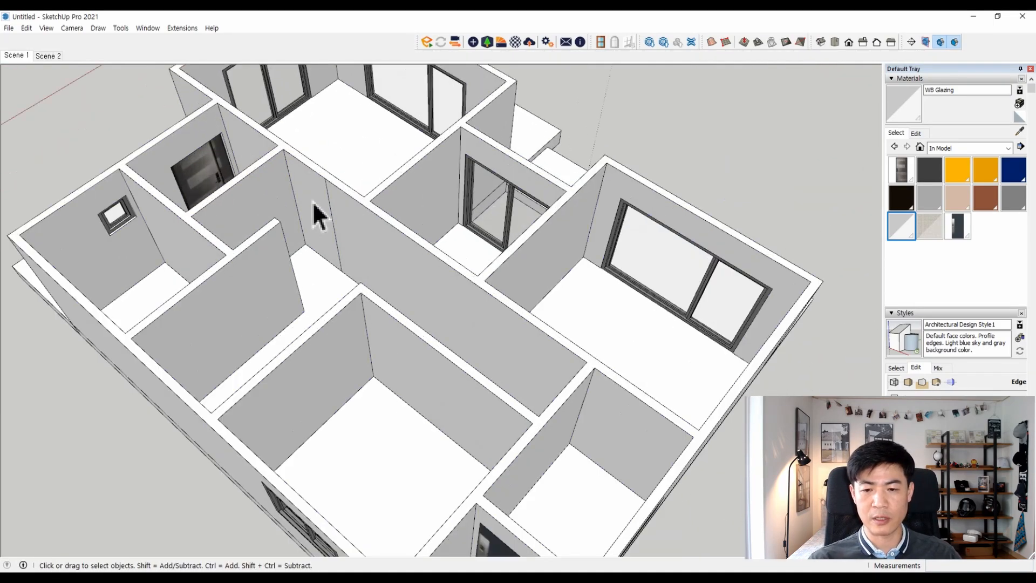
pyautogui.press('p')
pyautogui.click(358, 266)
pyautogui.click(354, 196)
# Delete the leftover corridor wall faces and edges between the partition ends.
pyautogui.moveTo(353, 195); pyautogui.dragTo(502, 353, button='middle')
pyautogui.press('space')
pyautogui.moveTo(592, 317); pyautogui.dragTo(572, 402)
pyautogui.press('Delete')
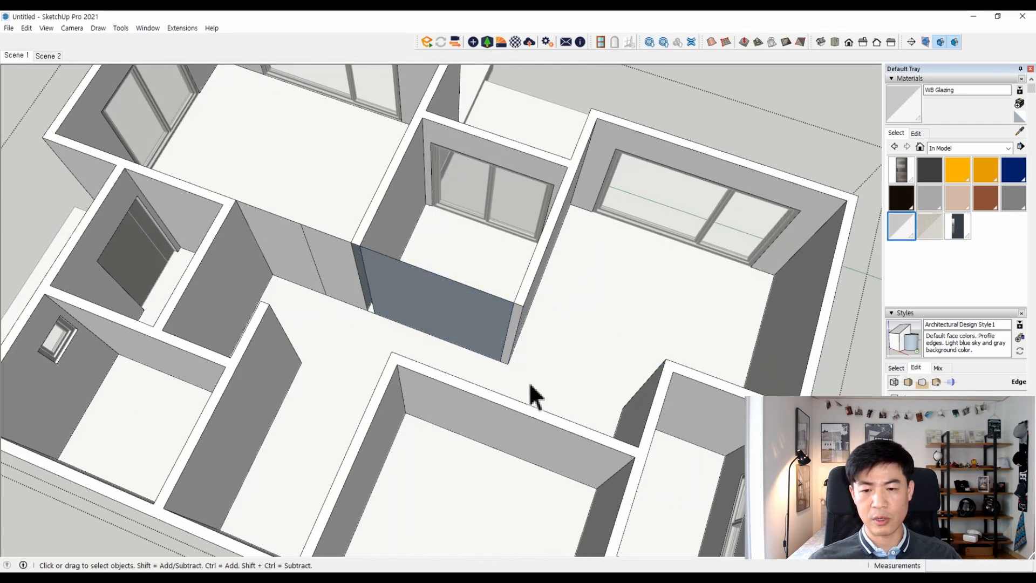
pyautogui.press('Delete')
pyautogui.moveTo(309, 330); pyautogui.dragTo(311, 331)
pyautogui.press('Delete')
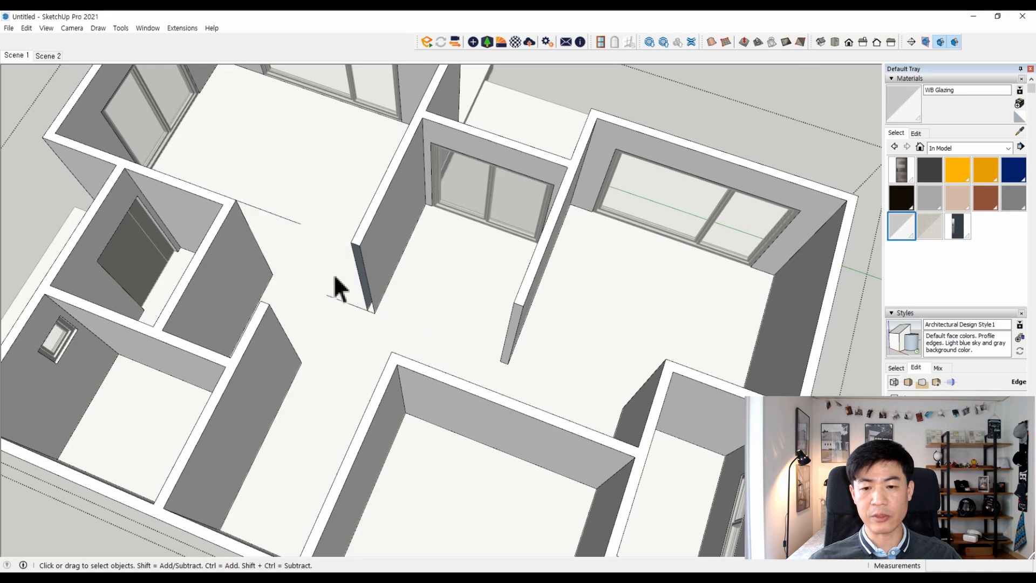
pyautogui.moveTo(312, 221); pyautogui.dragTo(418, 310, button='middle')
pyautogui.scroll(3, 403, 259)
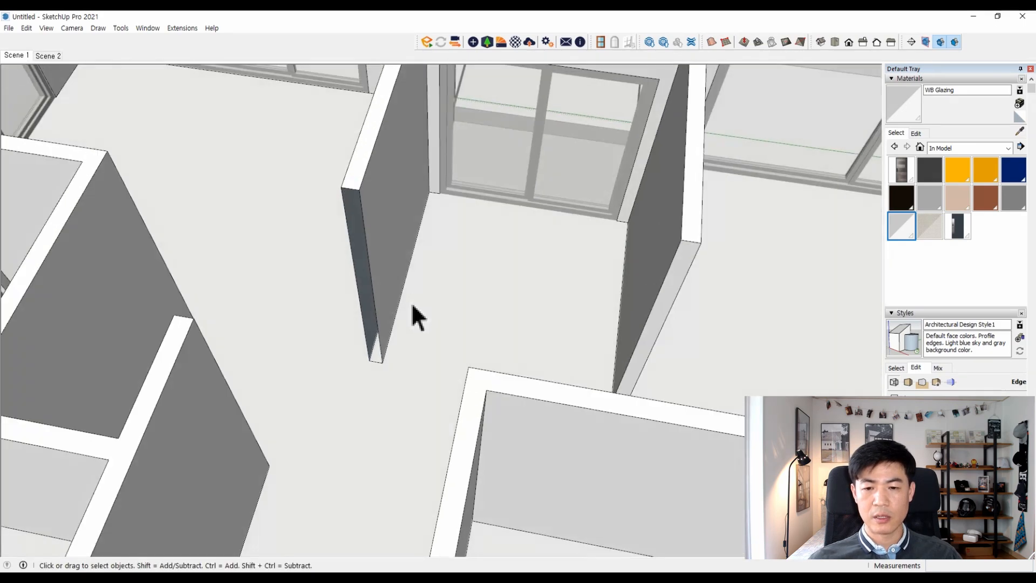
pyautogui.click(382, 362)
# Push the end of the partition beside the large window room back 2360 mm to the exterior wall.
pyautogui.scroll(-5, 383, 370)
pyautogui.moveTo(383, 370); pyautogui.dragTo(474, 289, button='middle')
pyautogui.scroll(2, 502, 287)
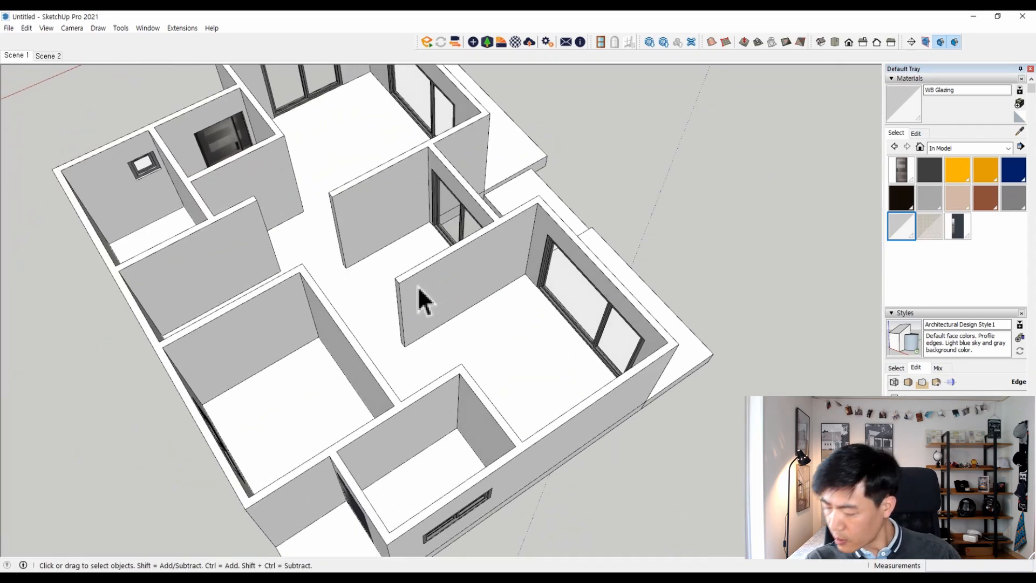
pyautogui.scroll(3, 424, 292)
pyautogui.press('p')
pyautogui.click(498, 210)
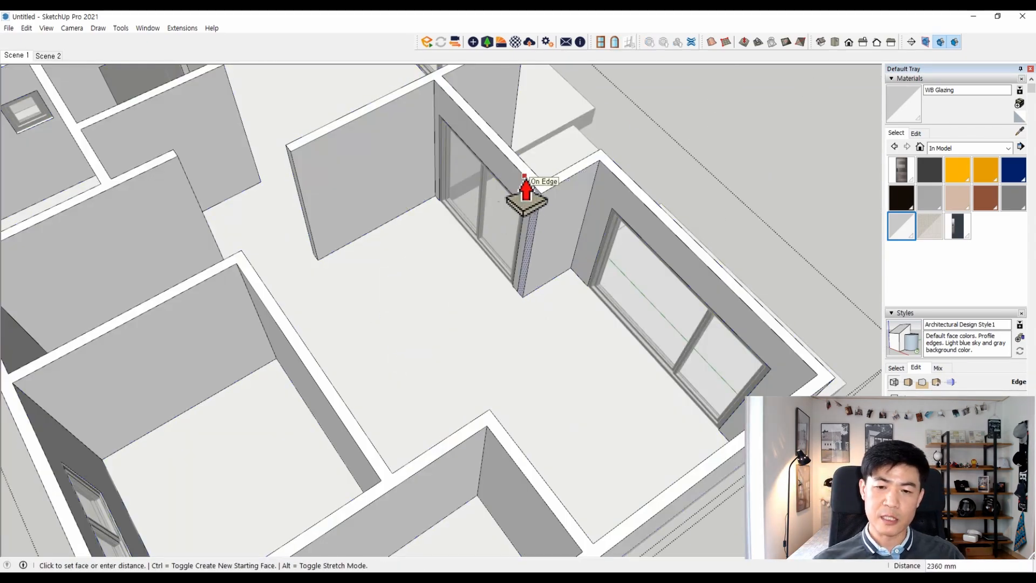
pyautogui.click(526, 192)
pyautogui.press('space')
# Push the end of the other partition beside the middle window back to the exterior wall.
pyautogui.scroll(-6, 538, 282)
pyautogui.moveTo(539, 282); pyautogui.dragTo(335, 303, button='middle')
pyautogui.moveTo(407, 157); pyautogui.dragTo(502, 305, button='middle')
pyautogui.scroll(5, 483, 301)
pyautogui.press('p')
pyautogui.click(484, 300)
pyautogui.click(643, 202)
pyautogui.press('space')
# Draw a floor rectangle across the closed end of the passage, reaching a guide 900 mm from the end wall.
pyautogui.scroll(-5, 579, 217)
pyautogui.moveTo(539, 233); pyautogui.dragTo(301, 269, button='middle')
pyautogui.scroll(-4, 534, 270)
pyautogui.moveTo(540, 272); pyautogui.dragTo(392, 379, button='middle')
pyautogui.moveTo(499, 396); pyautogui.dragTo(430, 354, button='middle')
pyautogui.scroll(-4, 480, 312)
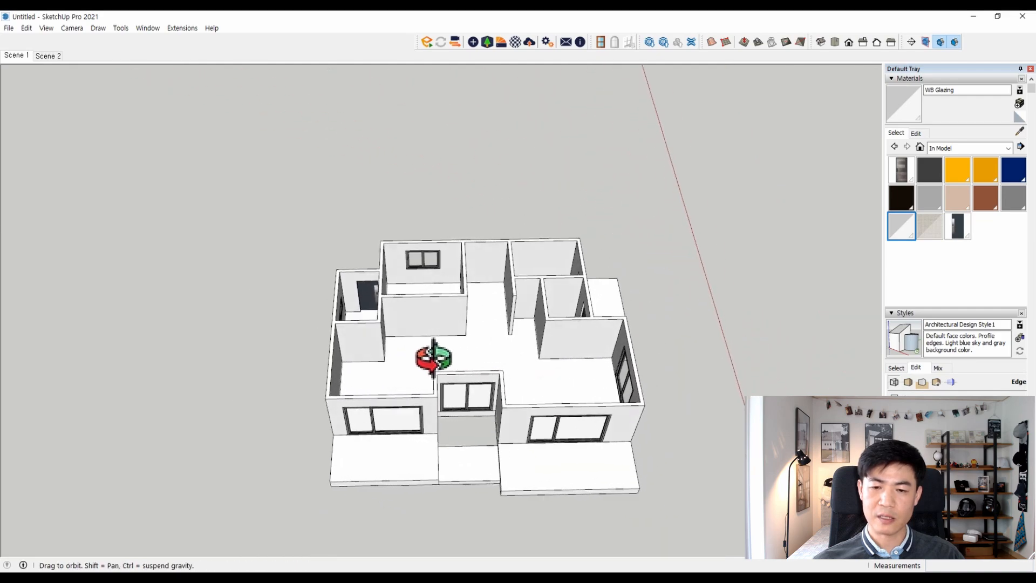
pyautogui.scroll(10, 479, 386)
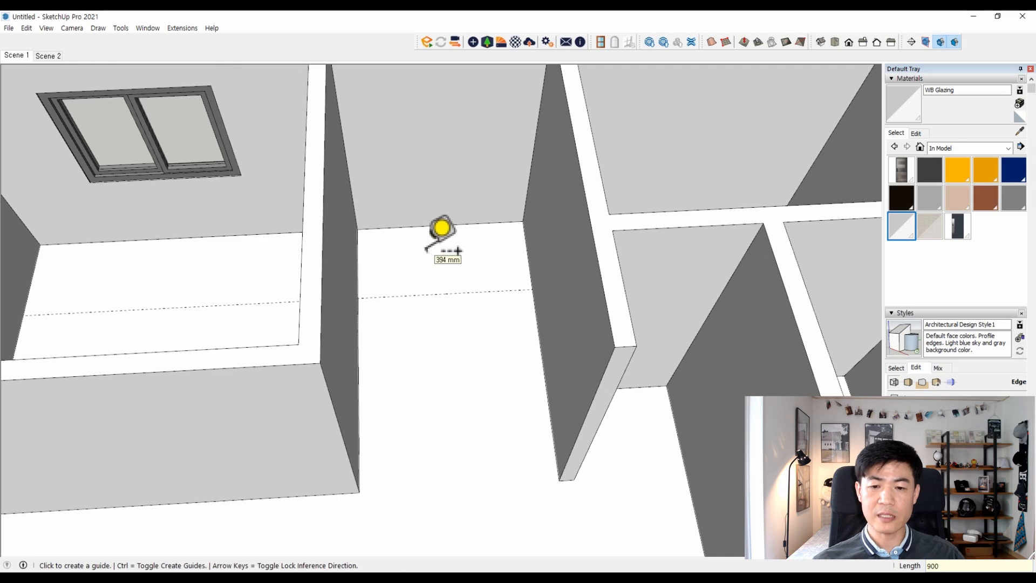
pyautogui.click(355, 231)
pyautogui.click(534, 288)
# Raise the rectangle 180 mm to form a landing and make it a group.
pyautogui.press('p')
pyautogui.click(472, 294)
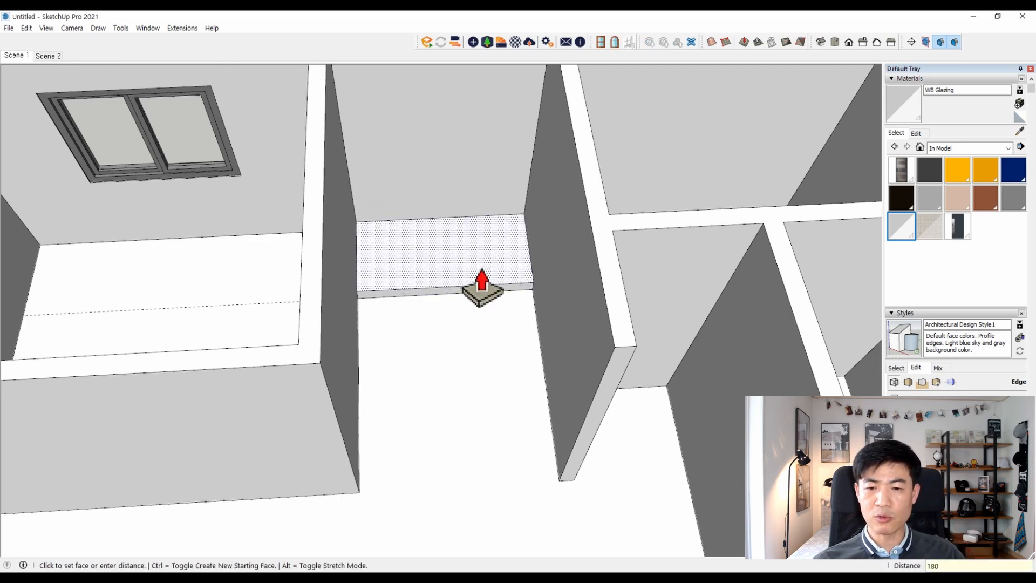
pyautogui.press('Return')
pyautogui.press('space')
pyautogui.tripleClick(481, 267)
pyautogui.rightClick(481, 267)
pyautogui.press('g')
# Move the step block against the landing's front edge, flush with the side wall.
pyautogui.scroll(-3, 469, 267)
pyautogui.moveTo(464, 472); pyautogui.dragTo(510, 467, button='middle')
pyautogui.click(510, 467)
pyautogui.scroll(3, 510, 467)
pyautogui.press('m')
pyautogui.click(598, 412)
pyautogui.scroll(3, 482, 144)
pyautogui.click(482, 142)
# Copy the step block repeatedly along the side wall at 260 mm spacing, corner to corner, to form a run of treads.
pyautogui.scroll(2, 482, 143)
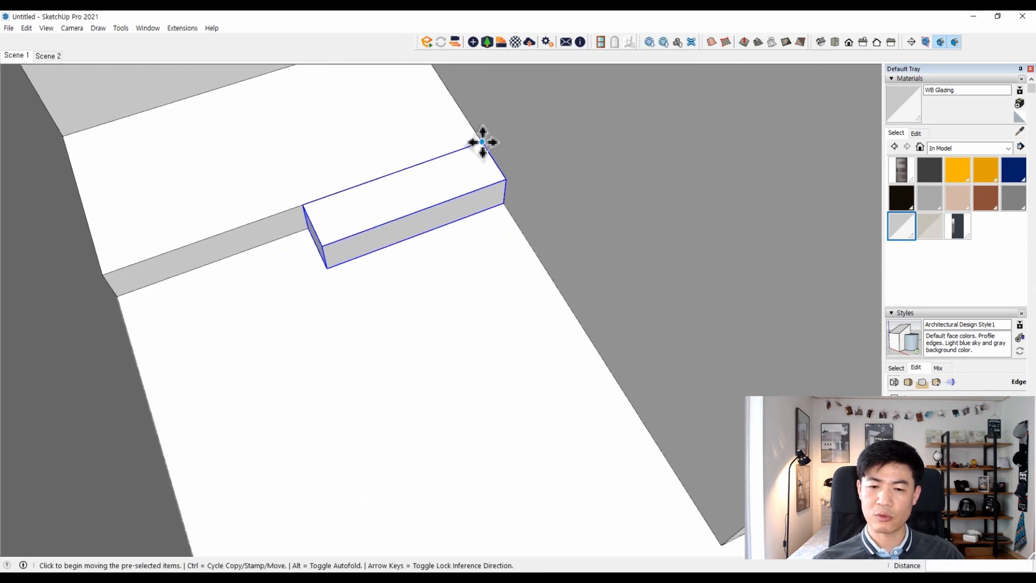
pyautogui.press('ctrl')
pyautogui.click(482, 142)
pyautogui.click(504, 177)
pyautogui.click(504, 178)
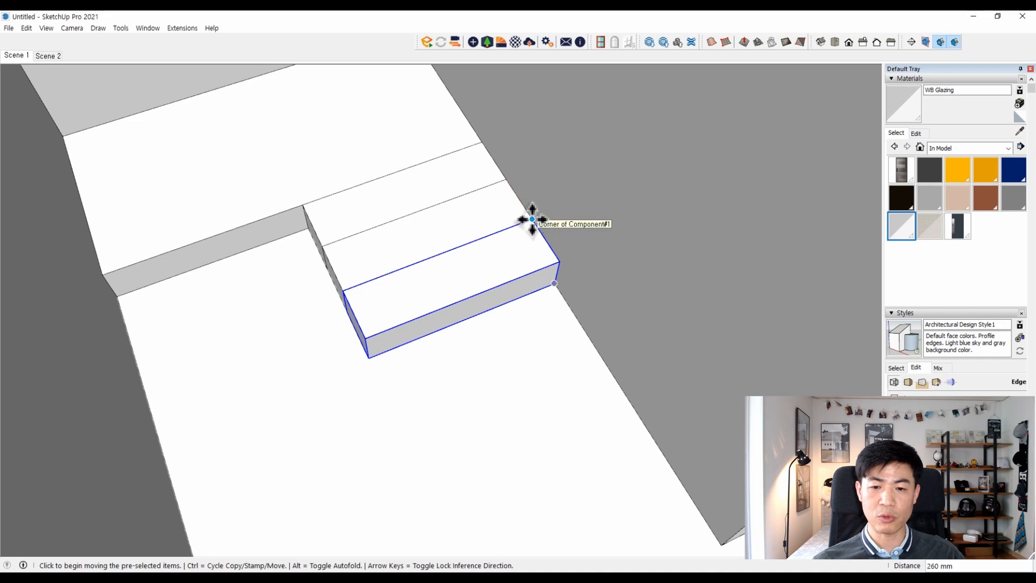
pyautogui.click(532, 219)
pyautogui.click(560, 262)
pyautogui.press('ctrl')
pyautogui.click(560, 262)
pyautogui.click(588, 308)
pyautogui.scroll(-4, 481, 151)
pyautogui.scroll(3, 533, 213)
pyautogui.press('ctrl')
pyautogui.click(535, 214)
pyautogui.click(560, 251)
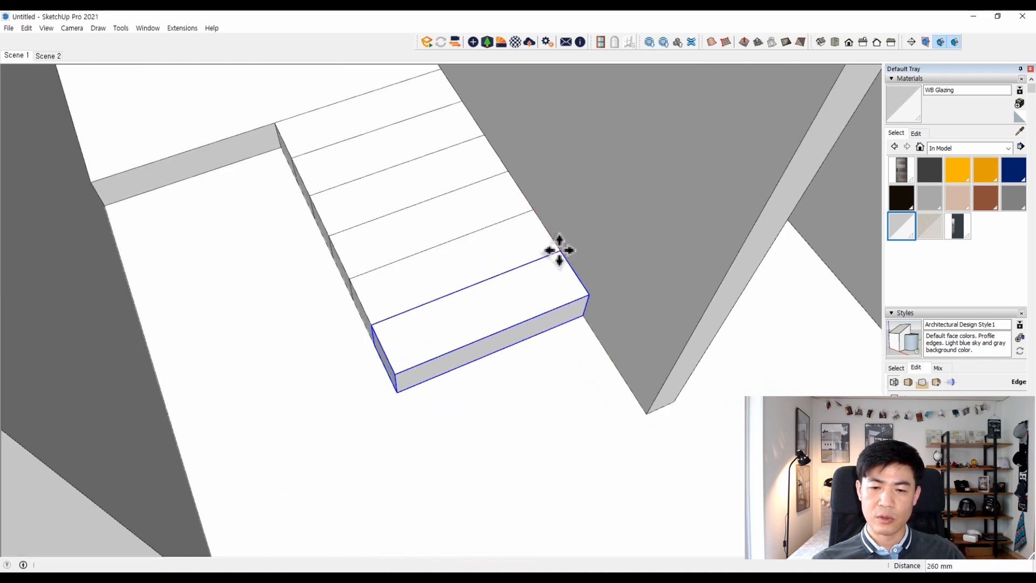
pyautogui.click(590, 296)
# Add one more copy of the front step block, extending the run of treads to the end of the side wall.
pyautogui.press('space')
pyautogui.scroll(-2, 565, 216)
pyautogui.scroll(2, 575, 266)
pyautogui.scroll(1, 575, 266)
pyautogui.press('m')
pyautogui.press('ctrl')
pyautogui.click(584, 256)
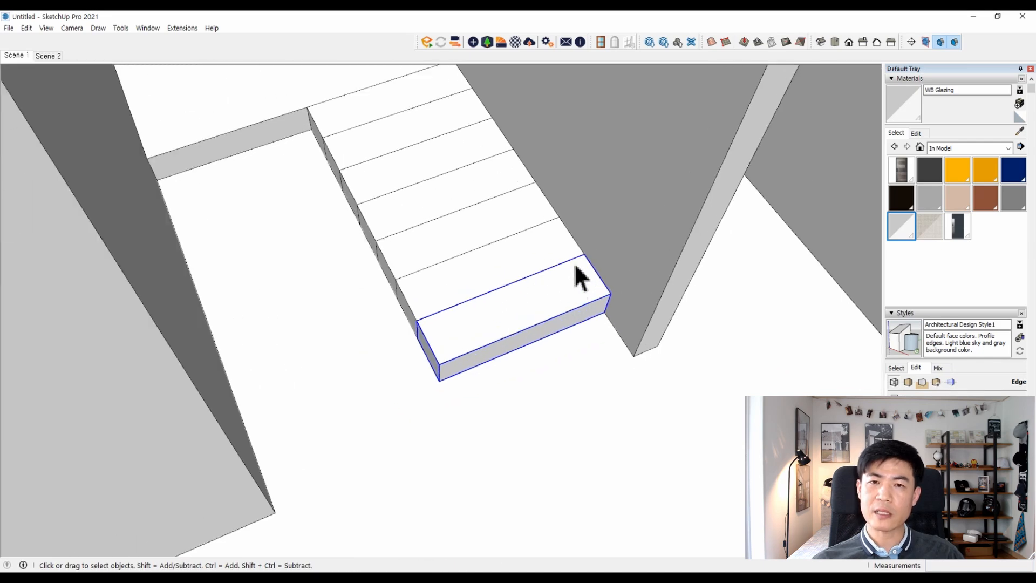
pyautogui.click(609, 295)
pyautogui.press('space')
pyautogui.scroll(-3, 575, 281)
pyautogui.moveTo(576, 280); pyautogui.dragTo(507, 243, button='middle')
pyautogui.scroll(-3, 483, 189)
pyautogui.scroll(4, 499, 302)
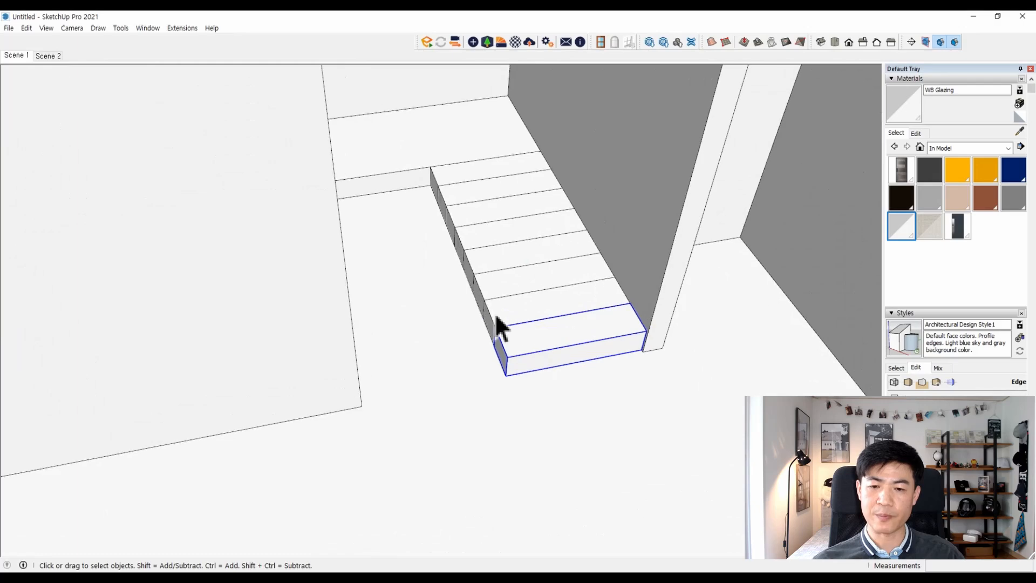
# Raise the treads behind the front one in turn, setting each corner to corner on the tread in front of it.
pyautogui.moveTo(495, 316); pyautogui.dragTo(526, 294, button='middle')
pyautogui.click(517, 314)
pyautogui.scroll(2, 517, 325)
pyautogui.press('m')
pyautogui.click(518, 331)
pyautogui.click(480, 266)
pyautogui.press('m')
pyautogui.click(485, 296)
pyautogui.click(489, 225)
pyautogui.press('space')
pyautogui.click(453, 243)
pyautogui.press('m')
pyautogui.click(454, 265)
pyautogui.click(455, 141)
pyautogui.press('space')
pyautogui.click(423, 88)
# Raise the remaining treads nearest the landing onto the top of the rising flight, corner to corner.
pyautogui.scroll(-3, 474, 239)
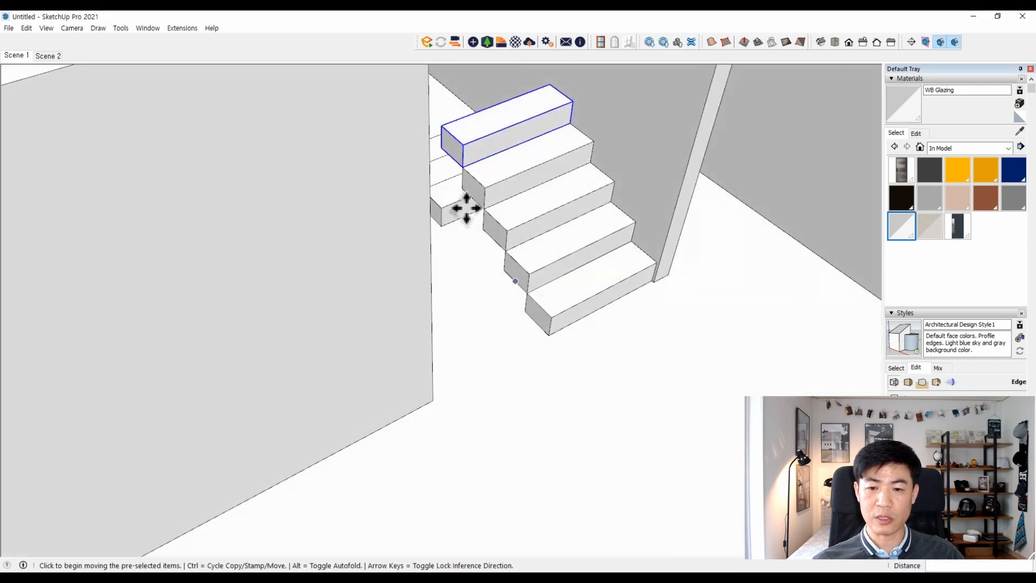
pyautogui.moveTo(474, 238); pyautogui.dragTo(416, 157, button='middle')
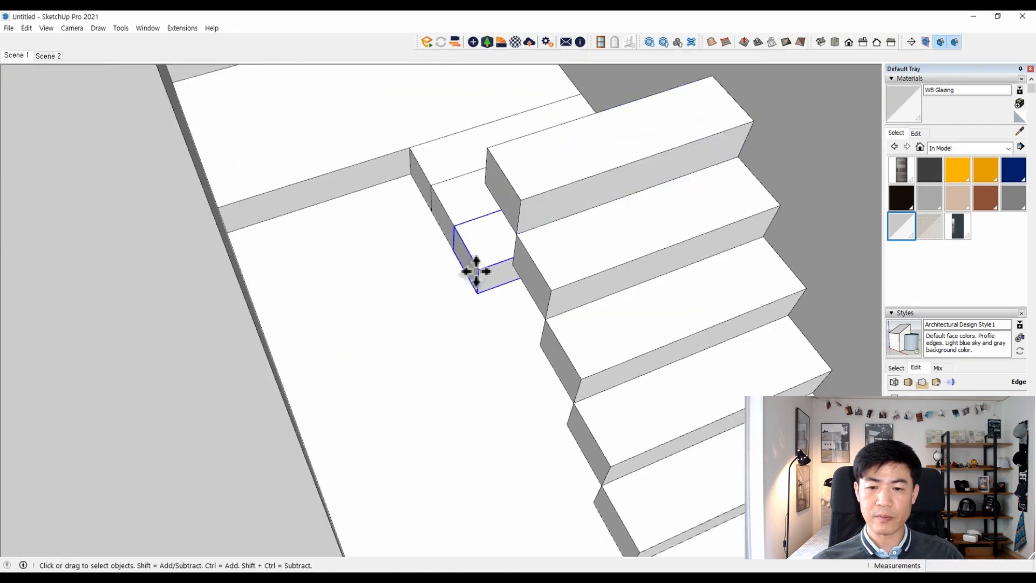
pyautogui.press('m')
pyautogui.click(476, 271)
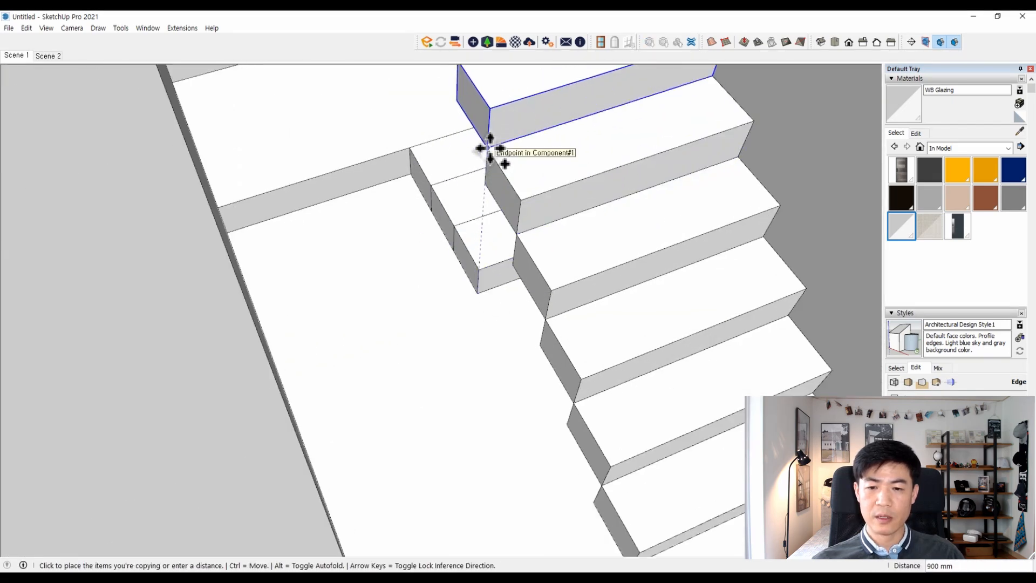
pyautogui.click(479, 150)
pyautogui.click(452, 251)
pyautogui.scroll(-2, 452, 251)
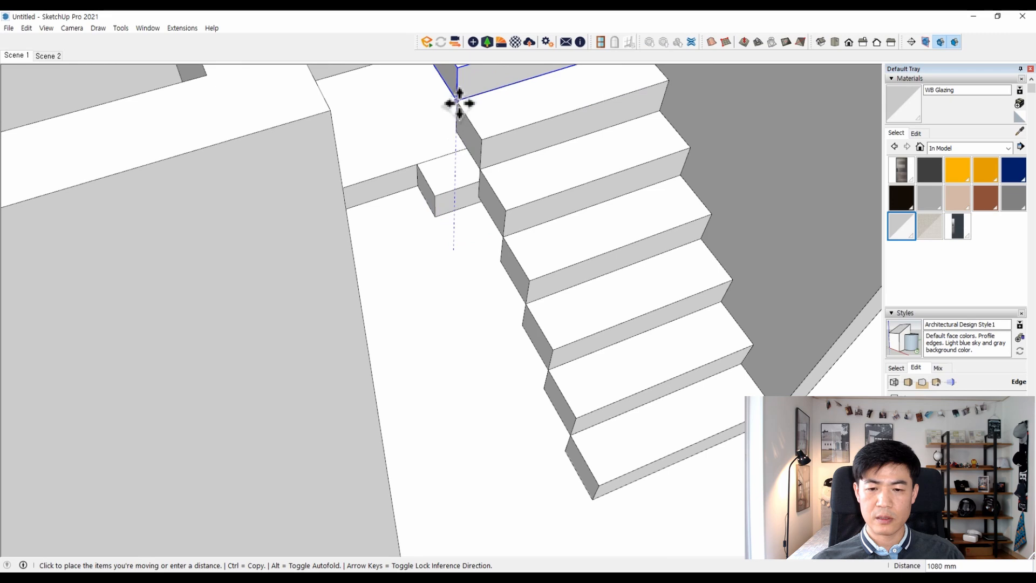
pyautogui.press('ctrl')
pyautogui.click(435, 215)
pyautogui.scroll(-3, 523, 427)
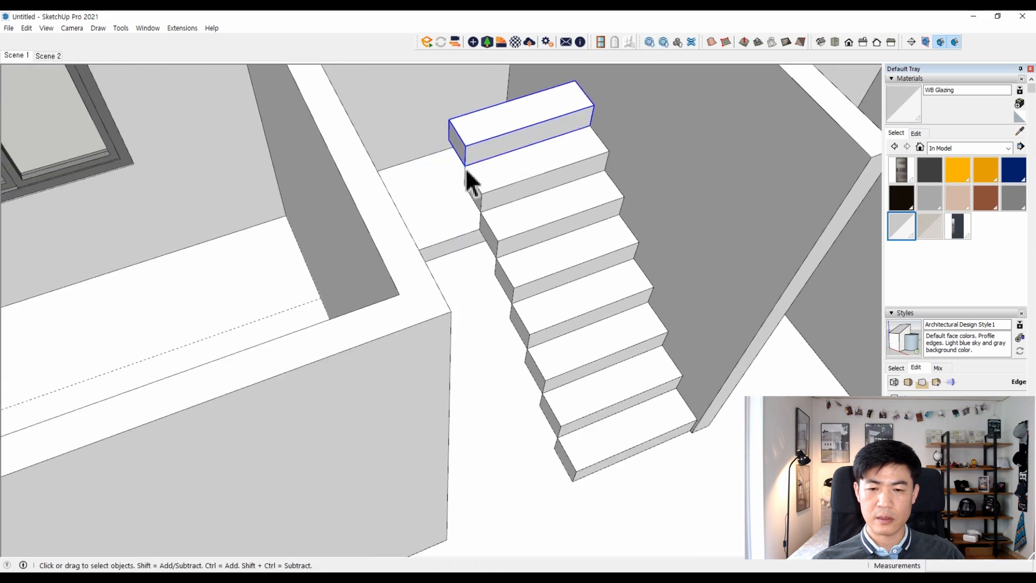
pyautogui.scroll(-2, 468, 181)
pyautogui.press('space')
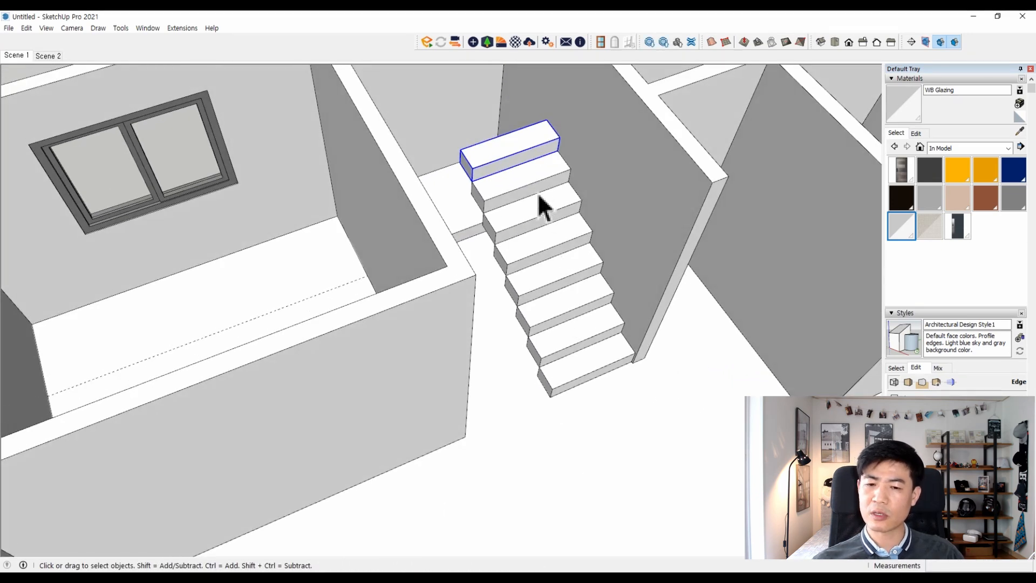
# Delete all the treads above the bottom one, leaving only the front tread at the wall end.
pyautogui.press('Delete')
pyautogui.click(527, 182)
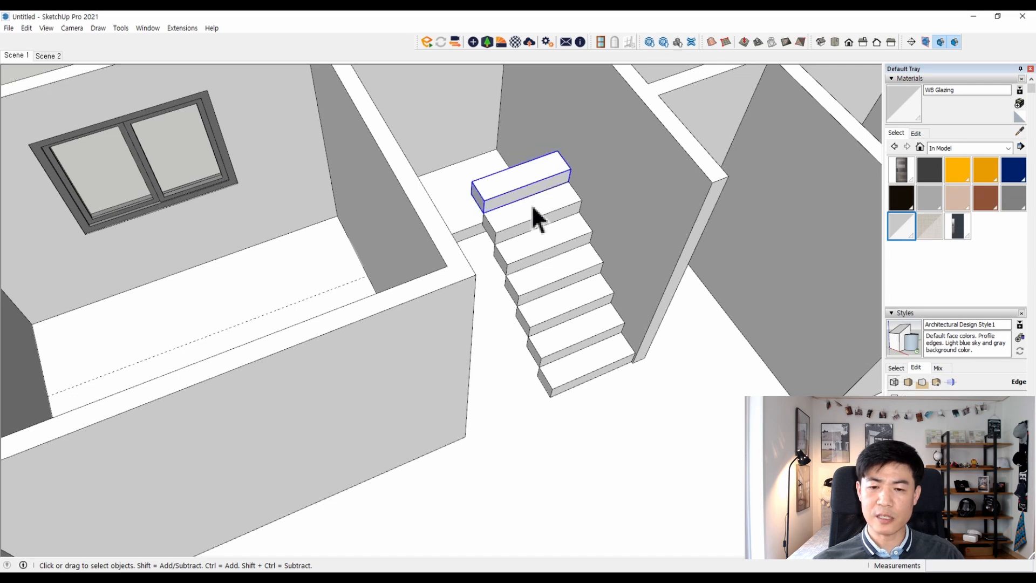
pyautogui.press('Delete')
pyautogui.click(532, 215)
pyautogui.press('Delete')
pyautogui.click(536, 246)
pyautogui.press('Delete')
pyautogui.click(545, 280)
# Copy the bottom tread up and back onto its own rear upper edge, and repeat the copy with *7.
pyautogui.click(566, 387)
pyautogui.scroll(3, 566, 387)
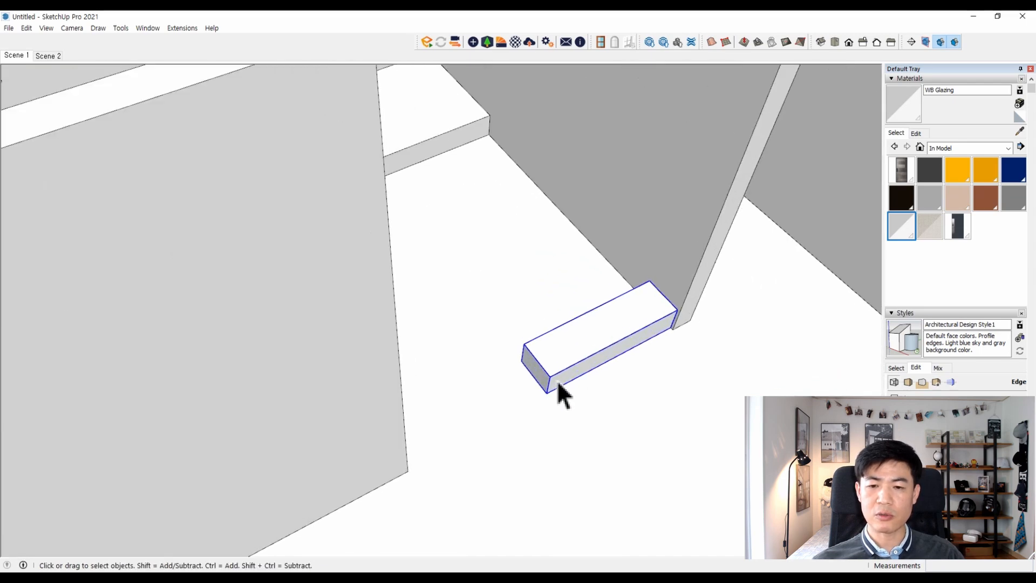
pyautogui.click(525, 344)
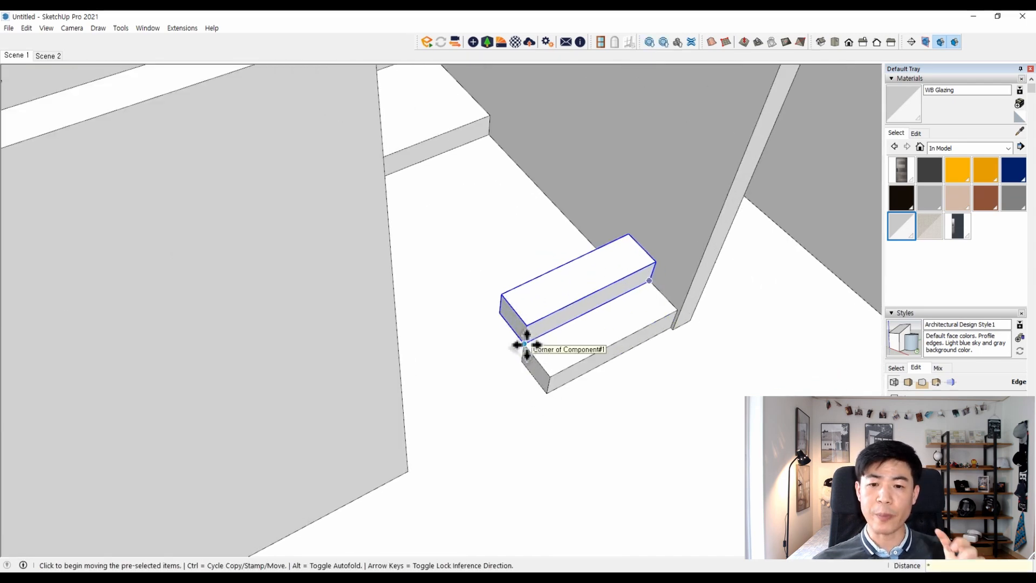
pyautogui.press('Return')
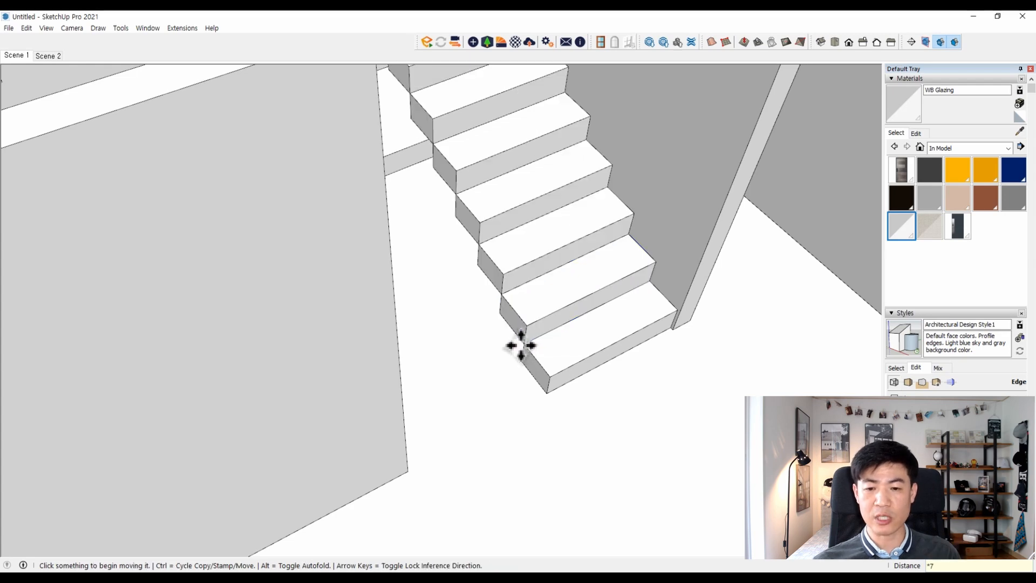
# Move the landing slab up to meet the top of the flight of treads.
pyautogui.scroll(-3, 522, 345)
pyautogui.moveTo(522, 345); pyautogui.dragTo(502, 310, button='middle')
pyautogui.press('space')
pyautogui.click(419, 216)
pyautogui.press('m')
pyautogui.scroll(3, 420, 236)
pyautogui.click(411, 242)
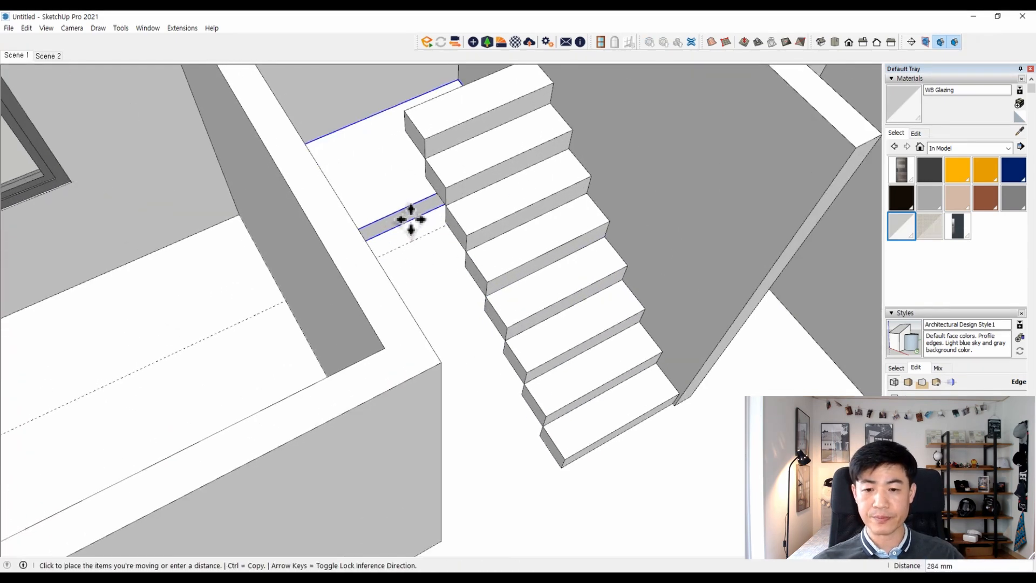
pyautogui.click(409, 106)
pyautogui.scroll(-3, 337, 299)
pyautogui.press('space')
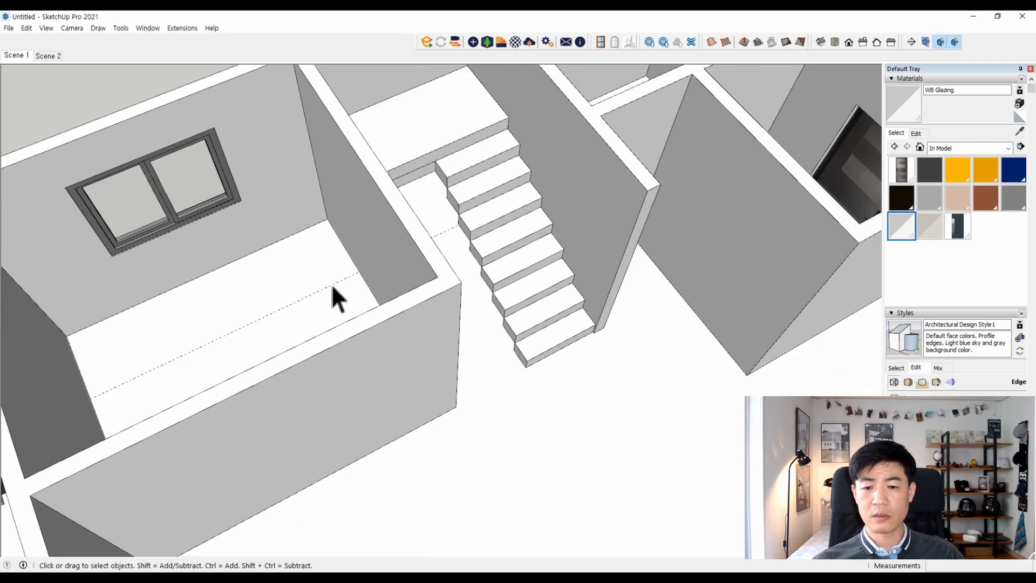
# Place a tread on the landing's edge beside the first flight, against the opposite wall, to start the return flight.
pyautogui.moveTo(337, 299); pyautogui.dragTo(330, 245, button='middle')
pyautogui.scroll(5, 480, 257)
pyautogui.moveTo(338, 236); pyautogui.dragTo(1, 324, button='middle')
pyautogui.scroll(3, 566, 219)
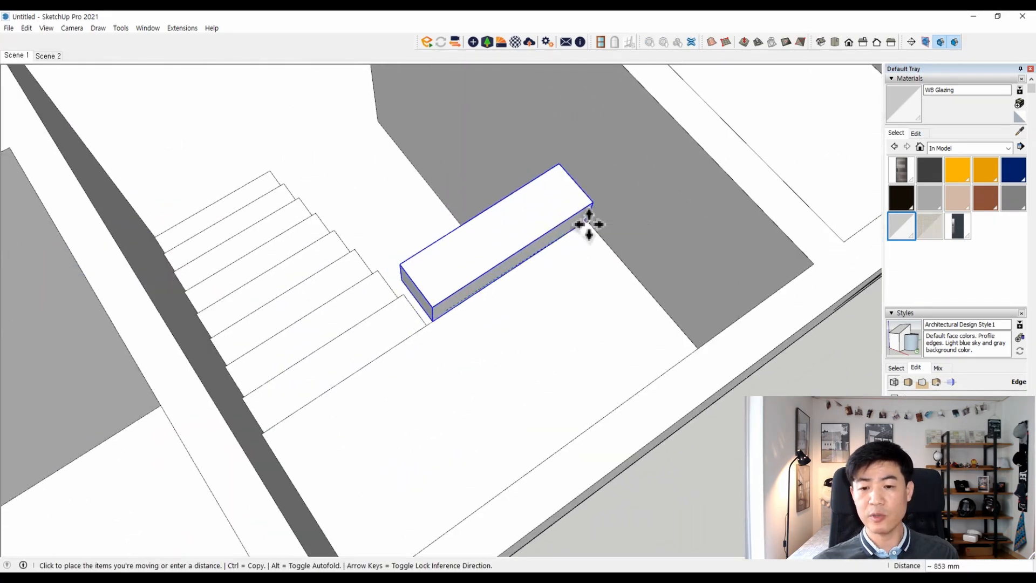
pyautogui.click(589, 224)
# Copy the return flight's first tread corner to corner and multiply the copy to form the upper flight.
pyautogui.moveTo(410, 313); pyautogui.dragTo(492, 299, button='middle')
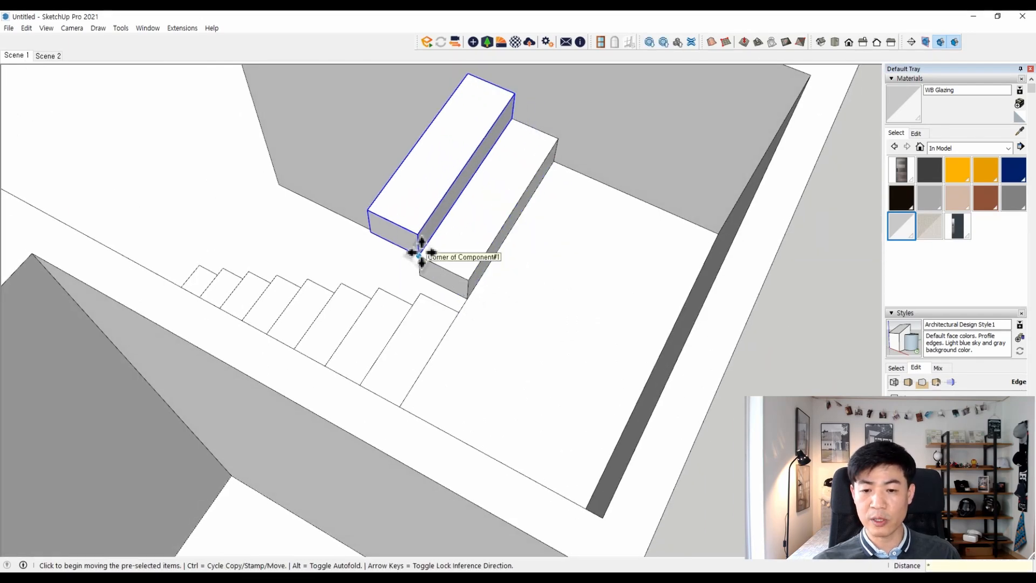
pyautogui.click(419, 255)
pyautogui.press('space')
pyautogui.scroll(-5, 426, 270)
pyautogui.moveTo(430, 294); pyautogui.dragTo(416, 278, button='middle')
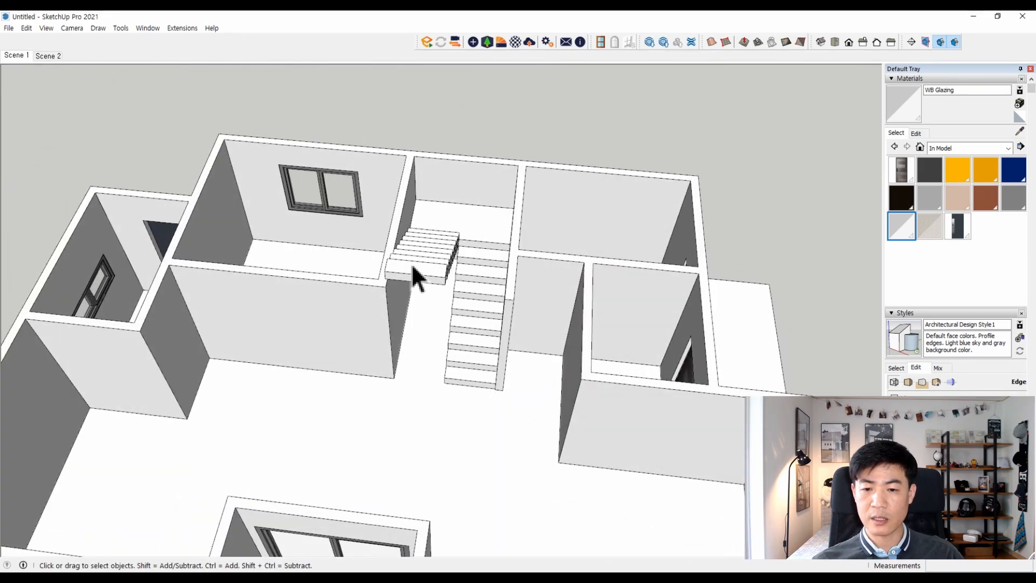
# Group both flights with the landing and scale the staircase's height along the blue axis.
pyautogui.scroll(3, 428, 259)
pyautogui.rightClick(430, 251)
pyautogui.click(459, 340)
pyautogui.moveTo(444, 300); pyautogui.dragTo(386, 261, button='middle')
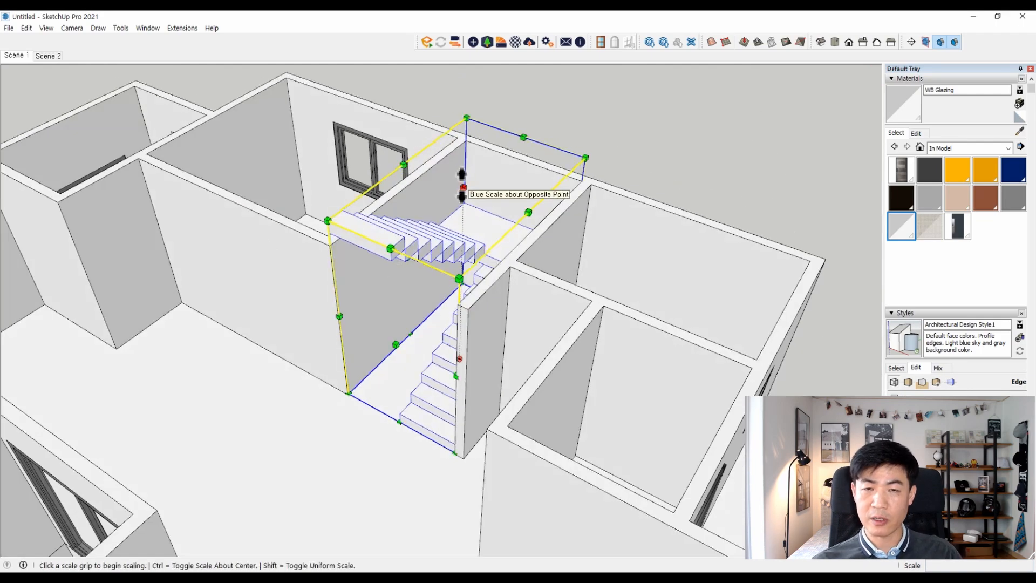
pyautogui.click(463, 187)
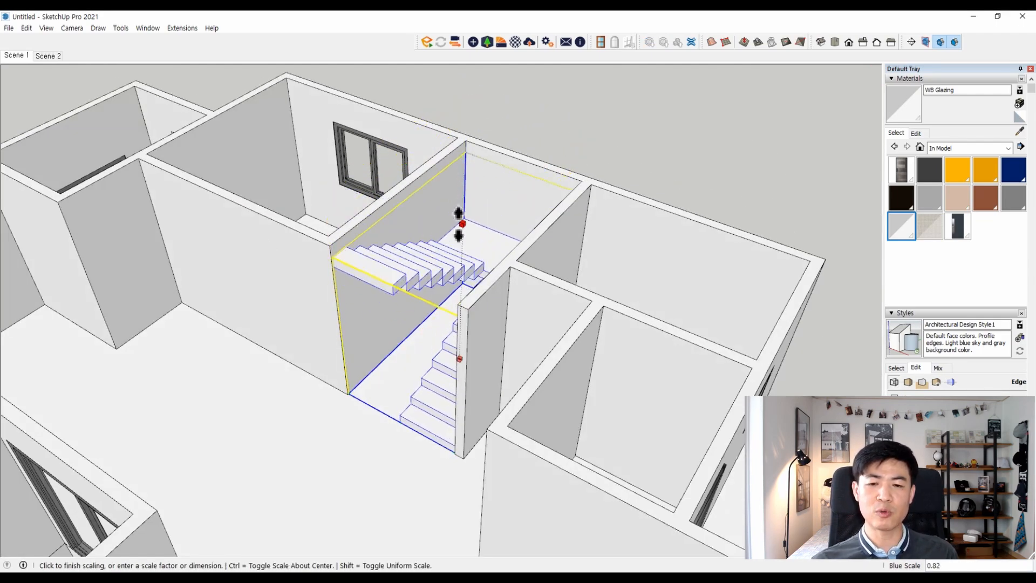
pyautogui.click(457, 162)
pyautogui.press('space')
# Import the 3WND three-panel door and place it at the room wall beside the staircase.
pyautogui.moveTo(505, 210); pyautogui.dragTo(443, 244, button='middle')
pyautogui.scroll(-5, 460, 316)
pyautogui.scroll(6, 478, 317)
pyautogui.hotkey('alt', 'f')
pyautogui.press('i')
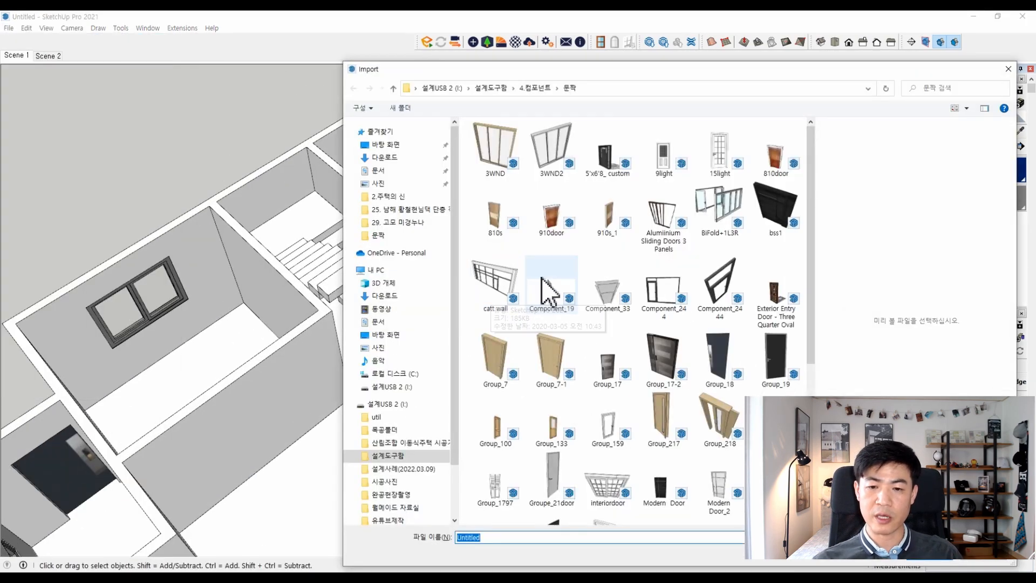
pyautogui.doubleClick(504, 172)
pyautogui.scroll(6, 497, 346)
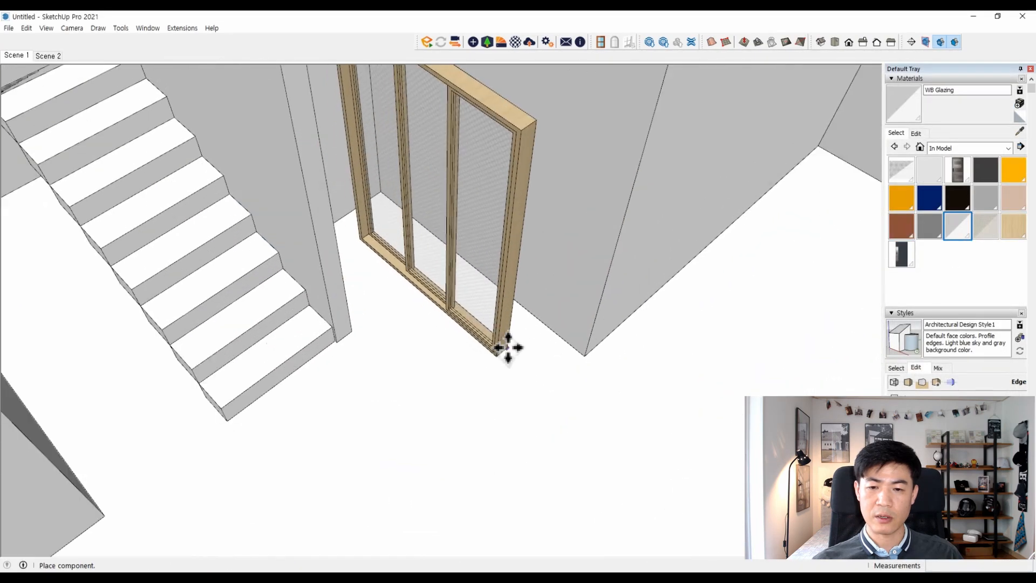
pyautogui.scroll(-6, 507, 286)
# Move the three-panel door by its top midpoint to centre it along the wall.
pyautogui.scroll(6, 502, 208)
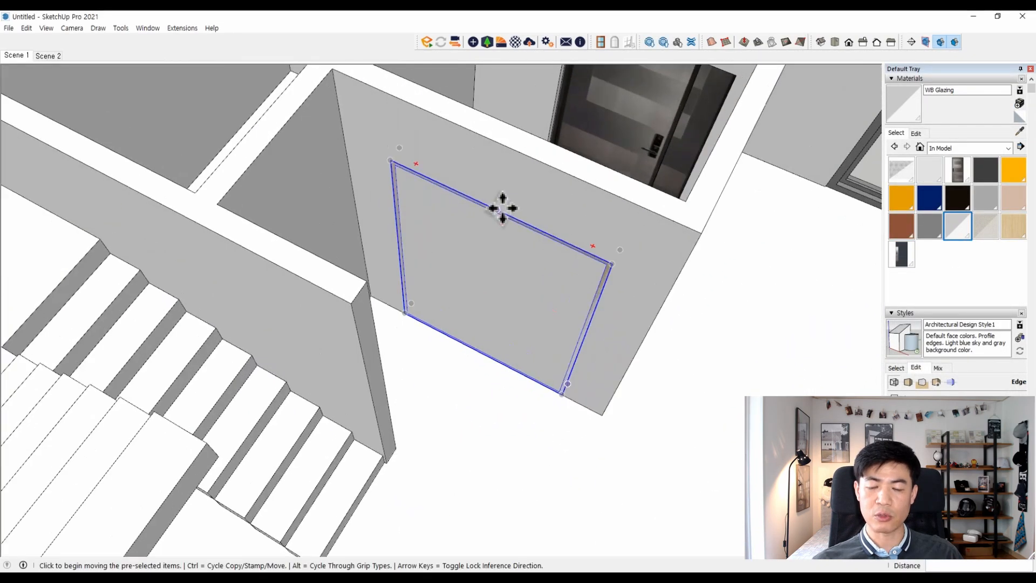
pyautogui.scroll(-2, 502, 180)
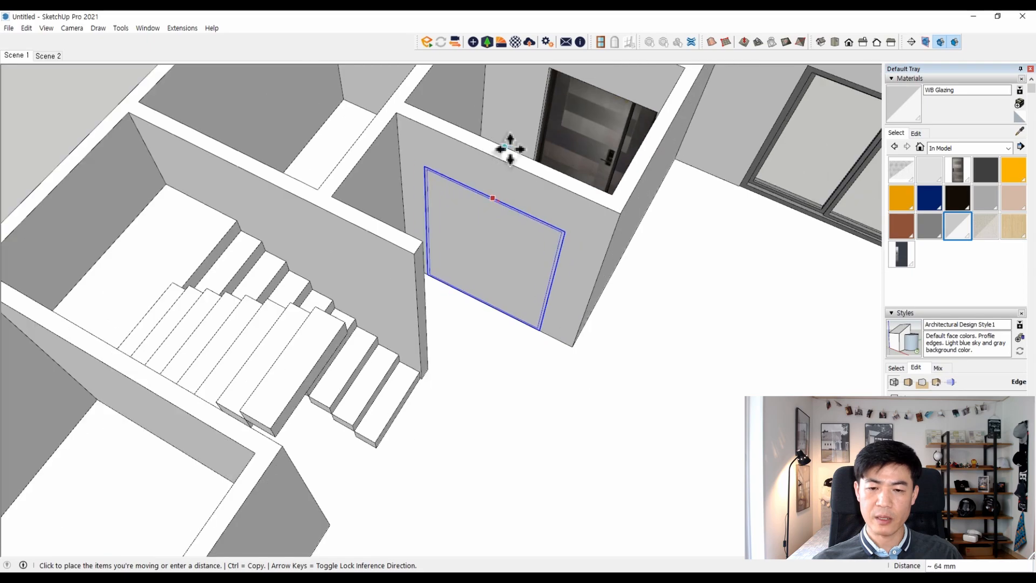
pyautogui.click(506, 145)
pyautogui.scroll(1, 458, 169)
# Draw a rectangle over the three-panel door on the wall and push it through to cut the opening.
pyautogui.moveTo(457, 139); pyautogui.dragTo(741, 304, button='middle')
pyautogui.scroll(5, 439, 186)
pyautogui.tripleClick(446, 184)
pyautogui.press('r')
pyautogui.moveTo(446, 184); pyautogui.dragTo(445, 159, button='middle')
pyautogui.click(444, 158)
pyautogui.scroll(-3, 445, 158)
pyautogui.click(574, 454)
pyautogui.press('p')
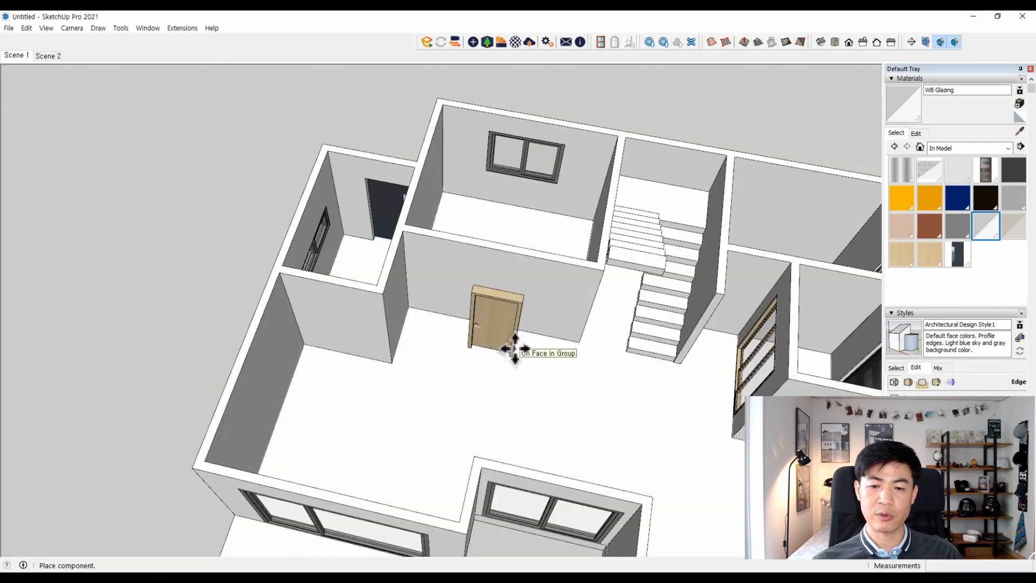
# Place the hinged wooden door in front of the window room's wall and move it by its lower corner to the wall corner.
pyautogui.click(511, 347)
pyautogui.moveTo(511, 347); pyautogui.dragTo(493, 419, button='middle')
pyautogui.press('m')
pyautogui.scroll(5, 480, 399)
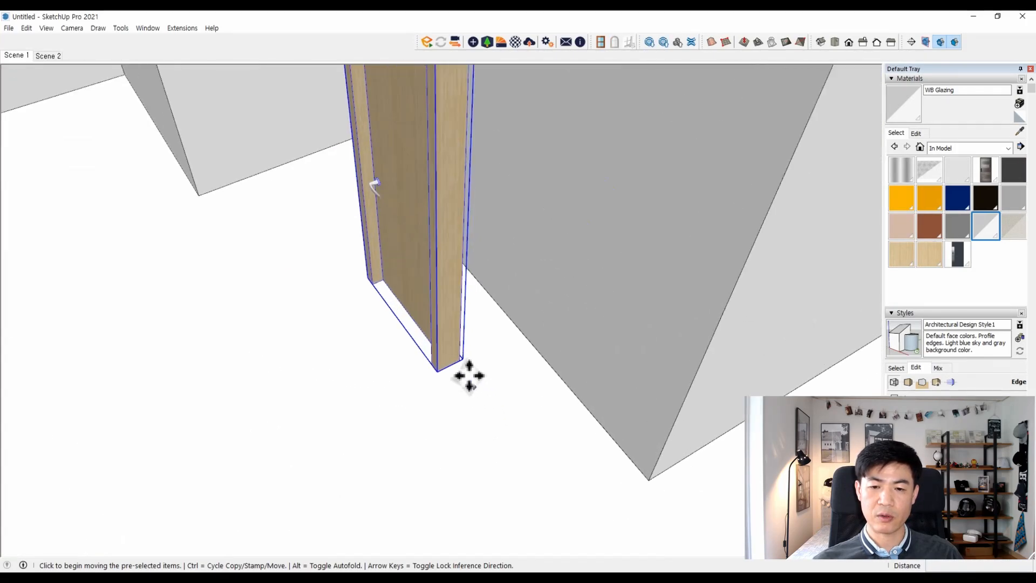
pyautogui.click(438, 372)
pyautogui.moveTo(438, 371); pyautogui.dragTo(647, 479, button='middle')
# Move the glazed wooden sliding door into the short wall and shift it inward from the wall corner.
pyautogui.scroll(-5, 490, 347)
pyautogui.moveTo(491, 347); pyautogui.dragTo(491, 340, button='middle')
pyautogui.scroll(6, 490, 340)
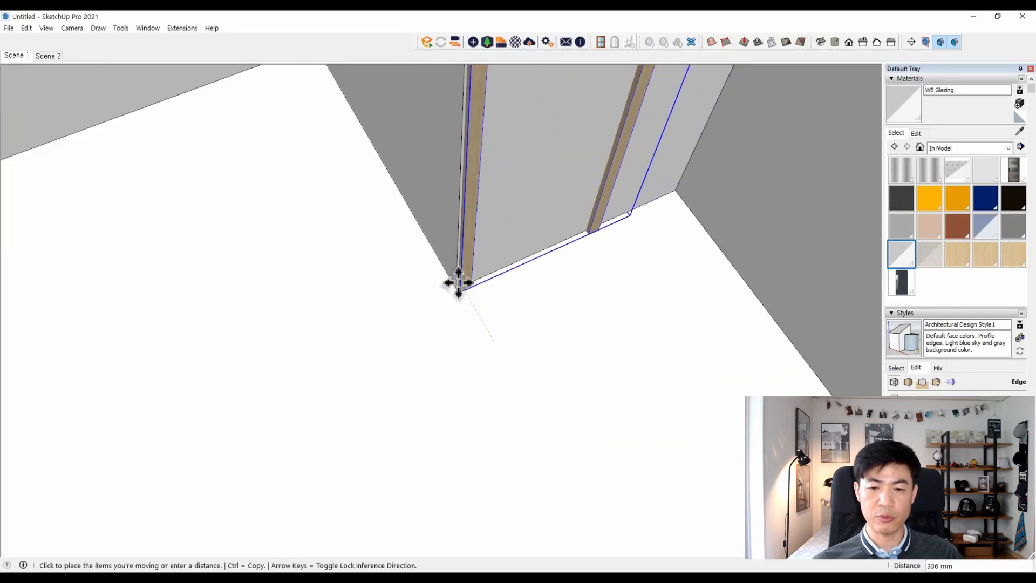
pyautogui.scroll(-5, 457, 289)
pyautogui.scroll(3, 504, 330)
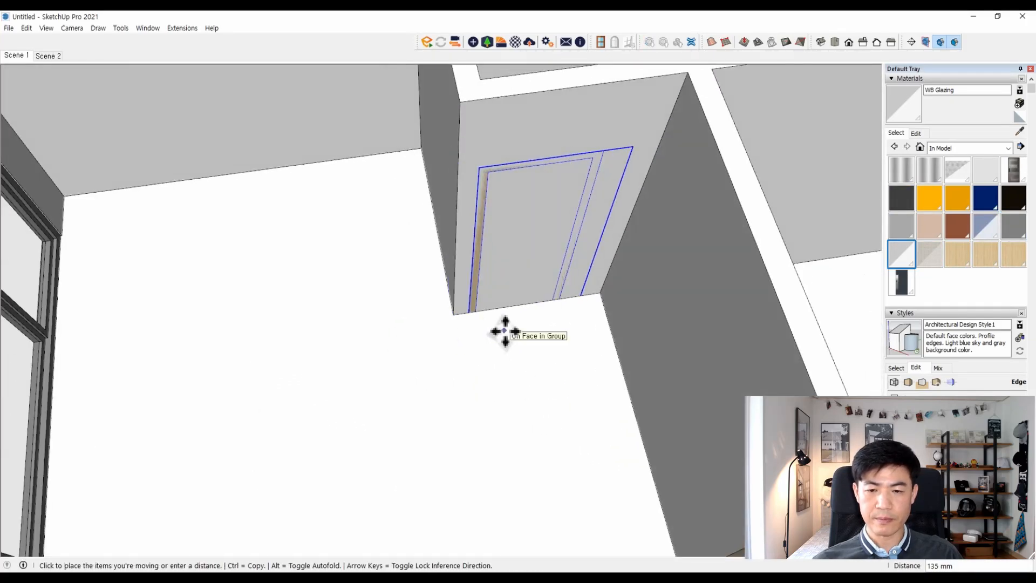
# Draw a rectangle over the glazed sliding door on the short wall and push it through to cut the opening.
pyautogui.tripleClick(509, 134)
pyautogui.press('r')
pyautogui.click(477, 311)
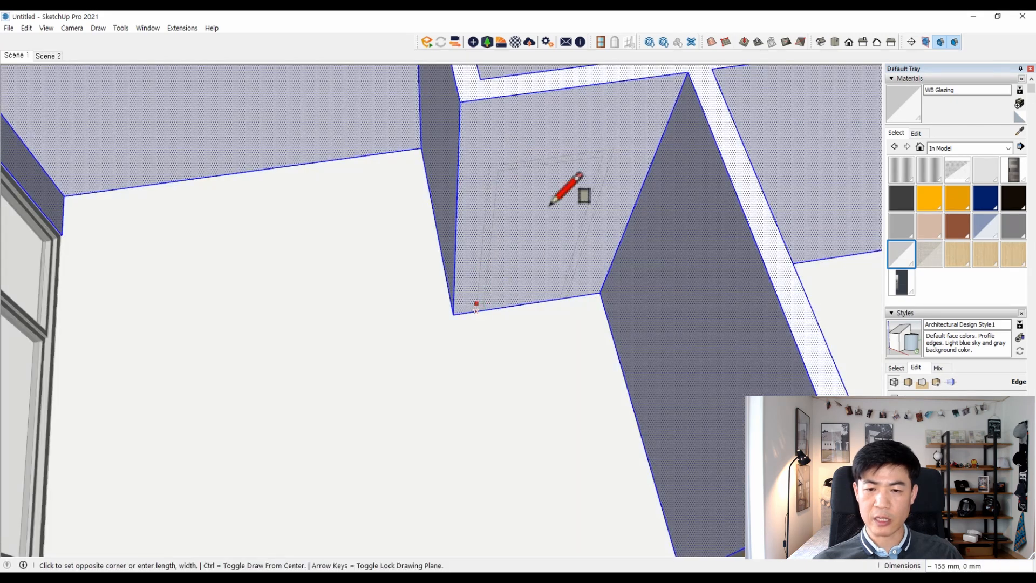
pyautogui.press('p')
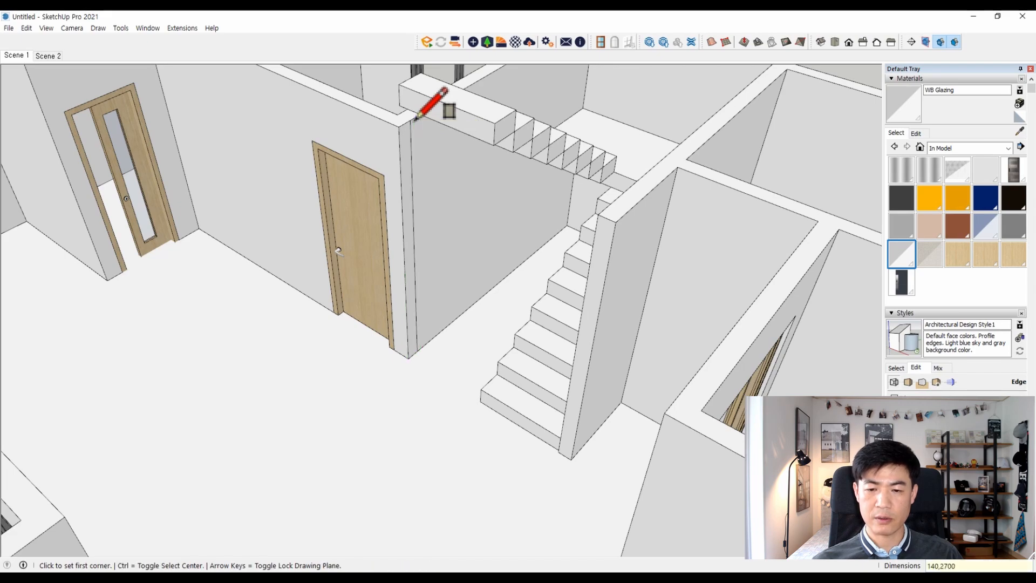
# Copy the vertical edge of the wall end beneath the stairs 140 mm along the wall face.
pyautogui.click(409, 178)
pyautogui.moveTo(557, 266); pyautogui.dragTo(384, 300, button='middle')
pyautogui.press('space')
pyautogui.click(379, 289)
pyautogui.press('m')
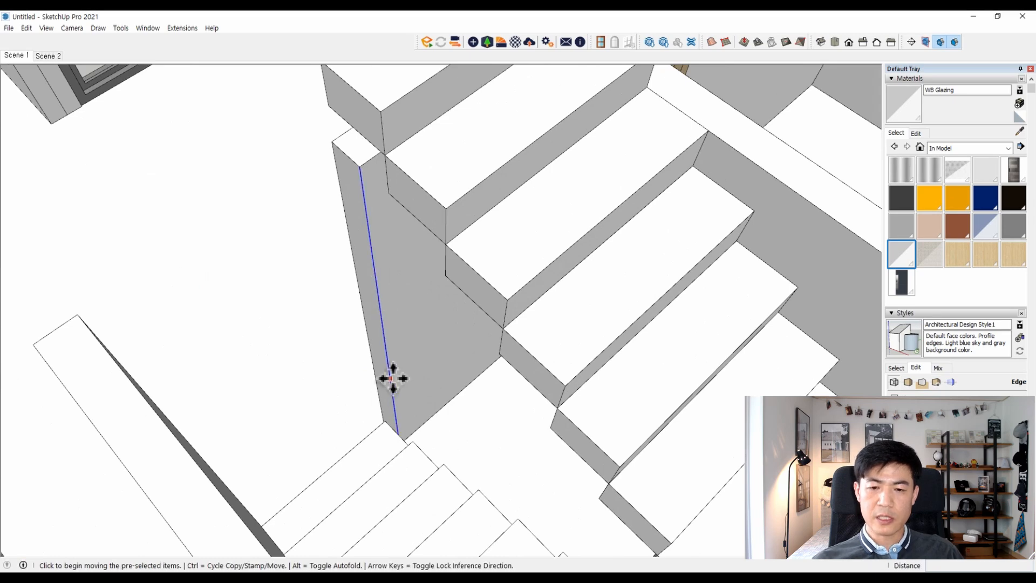
pyautogui.press('ctrl')
pyautogui.click(390, 379)
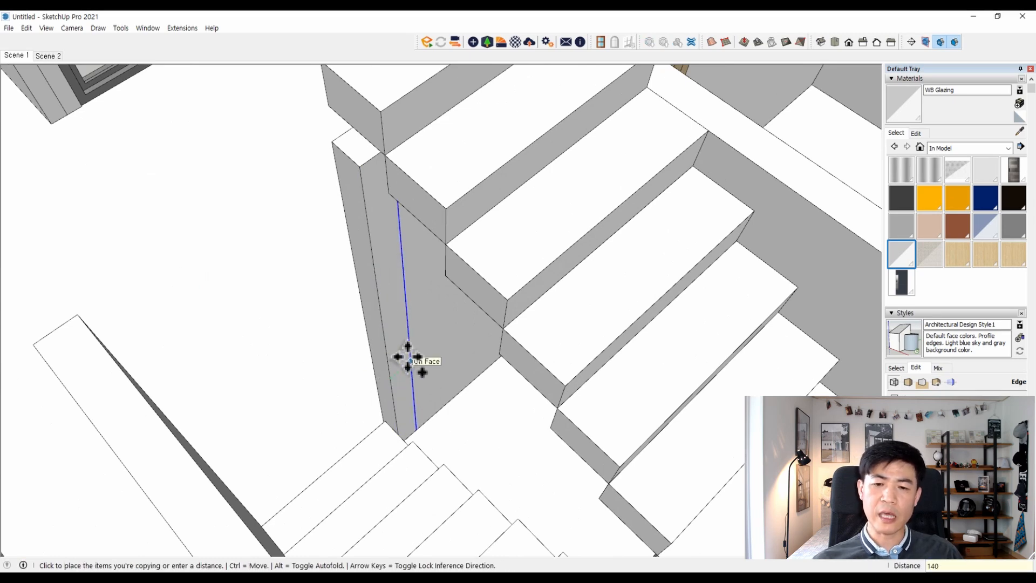
# Push/Pull the wall face about 1960 mm to form a dividing wall between the two flights.
pyautogui.moveTo(432, 356); pyautogui.dragTo(647, 331, button='middle')
pyautogui.scroll(3, 726, 377)
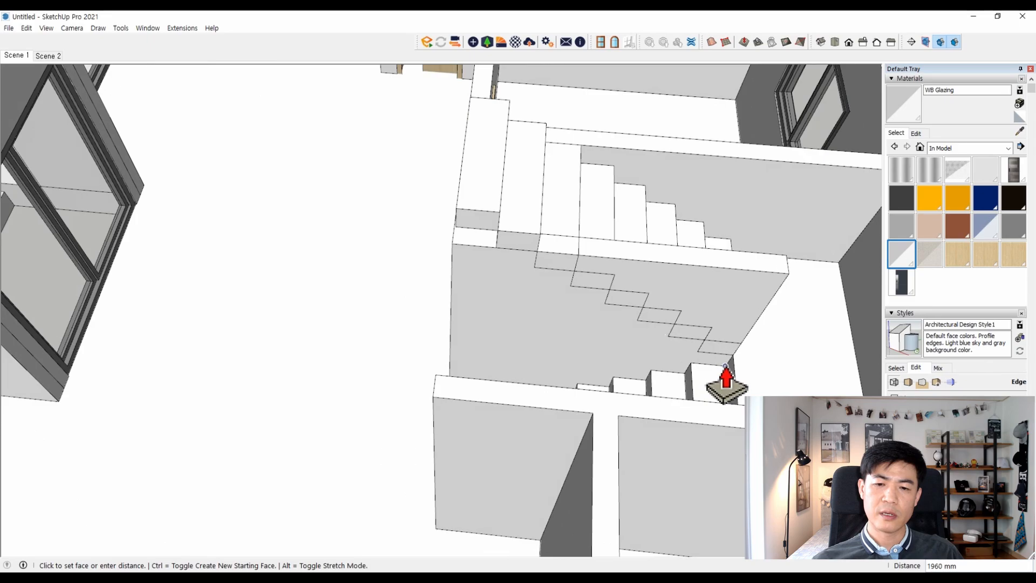
pyautogui.press('space')
# Examine where the treads overlap the dividing wall and how the underside of the upper flight looks.
pyautogui.scroll(-3, 699, 172)
pyautogui.scroll(2, 699, 172)
pyautogui.click(700, 172)
pyautogui.rightClick(699, 173)
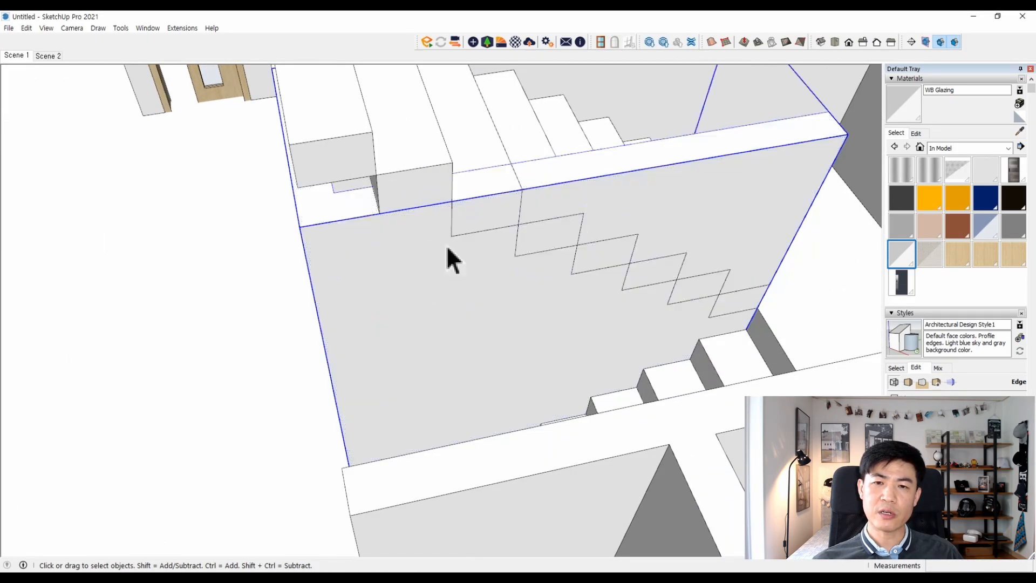
pyautogui.moveTo(561, 202); pyautogui.dragTo(456, 265, button='middle')
pyautogui.scroll(-4, 464, 262)
pyautogui.click(641, 122)
pyautogui.scroll(4, 542, 216)
pyautogui.moveTo(539, 217); pyautogui.dragTo(463, 49, button='middle')
pyautogui.scroll(4, 399, 193)
pyautogui.scroll(-3, 463, 127)
pyautogui.moveTo(381, 415); pyautogui.dragTo(421, 189, button='middle')
pyautogui.moveTo(421, 302); pyautogui.dragTo(420, 222, button='middle')
pyautogui.scroll(3, 420, 222)
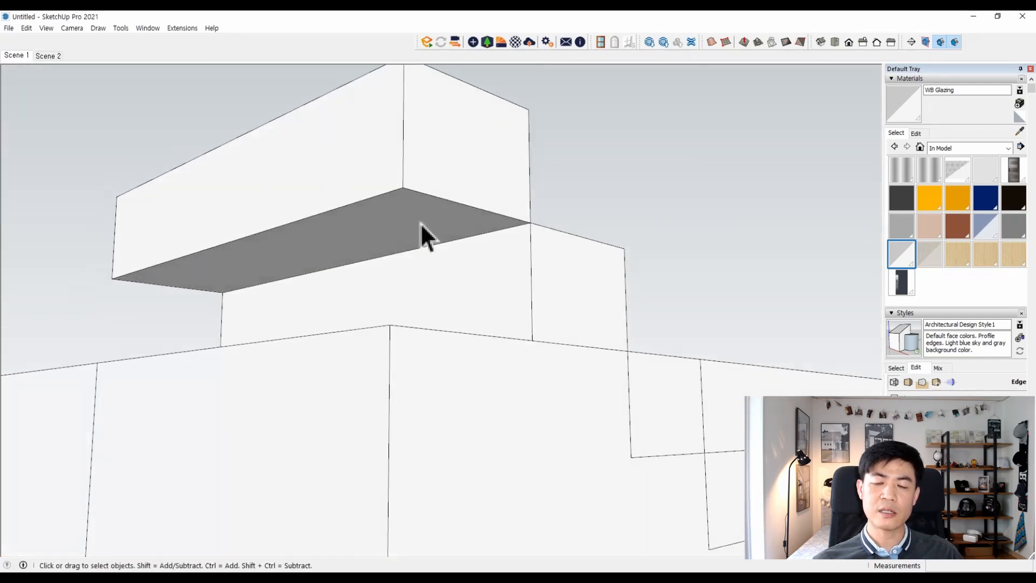
pyautogui.tripleClick(421, 222)
pyautogui.click(511, 231)
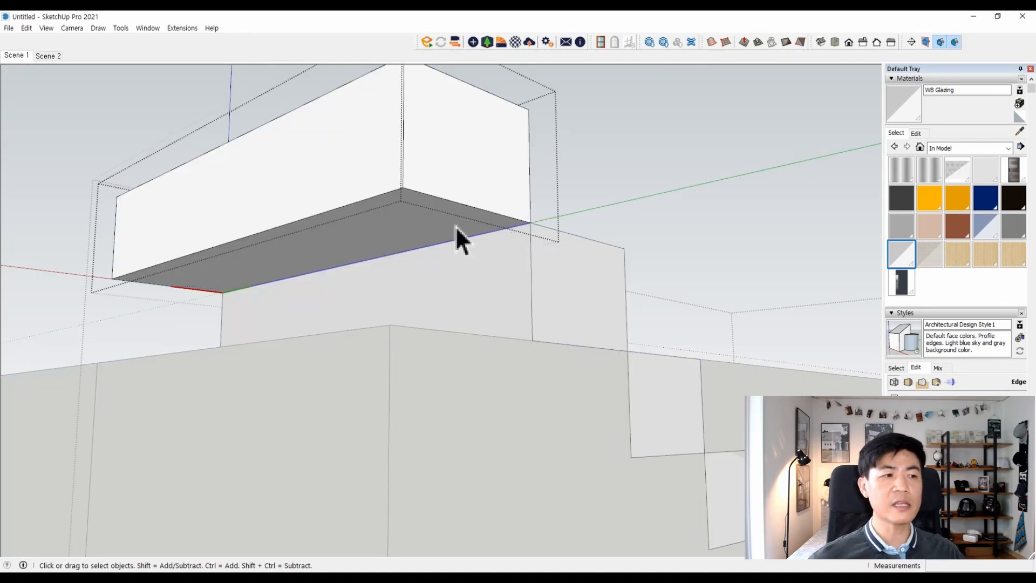
pyautogui.scroll(-2, 456, 226)
pyautogui.press('m')
pyautogui.press('space')
# Hide the wall group that covers the underside of the staircase.
pyautogui.click(471, 383)
pyautogui.rightClick(471, 383)
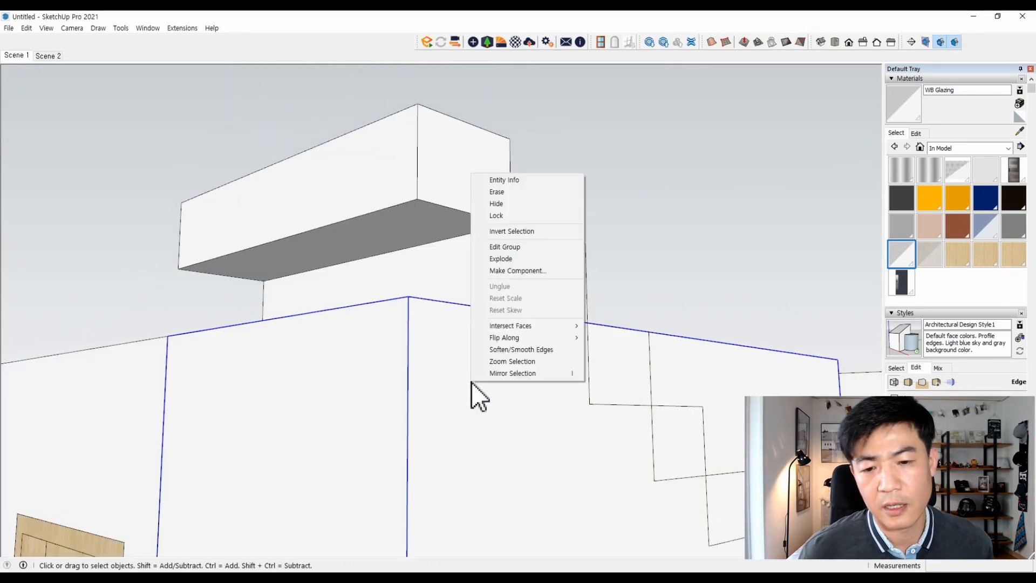
pyautogui.press('h')
# Open the top step component for editing and move its underside edge, where it meets the next step, down to form a sloped underside.
pyautogui.doubleClick(447, 219)
pyautogui.click(447, 218)
pyautogui.doubleClick(447, 220)
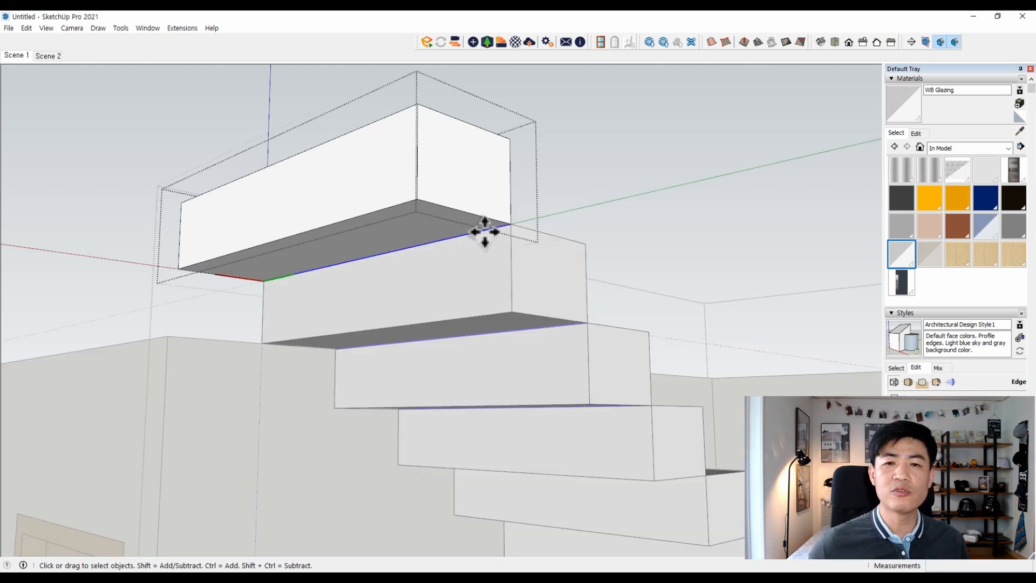
pyautogui.press('m')
pyautogui.click(510, 224)
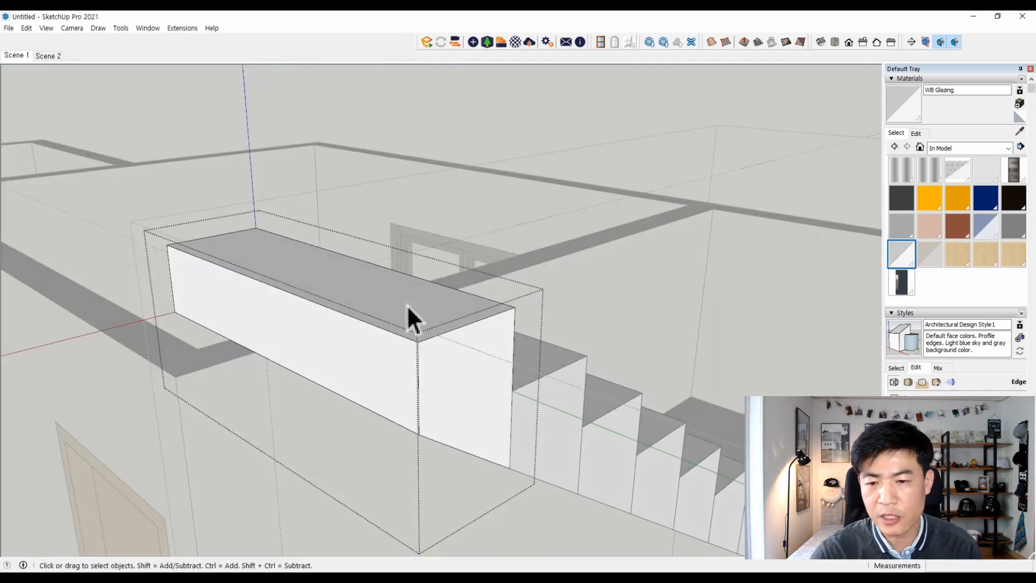
# Push/Pull a thin tread slab as a new volume on top of the step, and extend its front face as a nosing.
pyautogui.click(407, 305)
pyautogui.press('p')
pyautogui.click(402, 305)
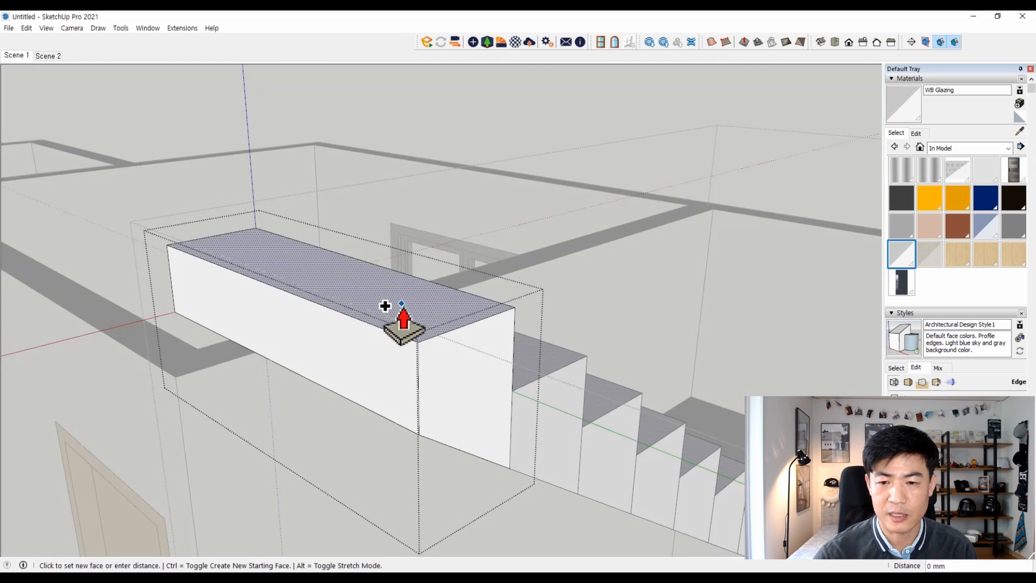
pyautogui.moveTo(421, 341); pyautogui.dragTo(170, 243, button='middle')
pyautogui.press('p')
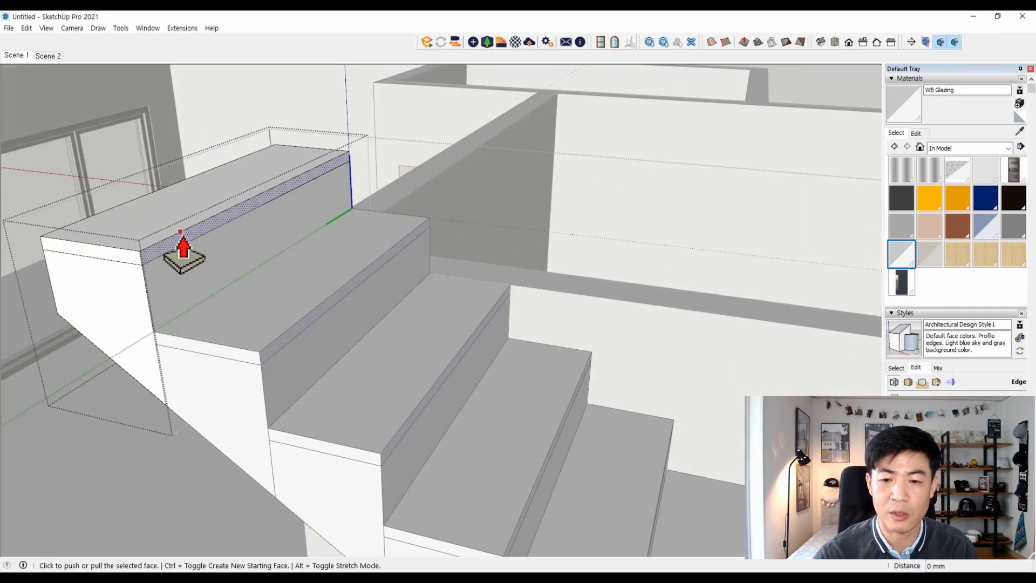
pyautogui.click(180, 238)
pyautogui.press('Escape')
pyautogui.press('Escape')
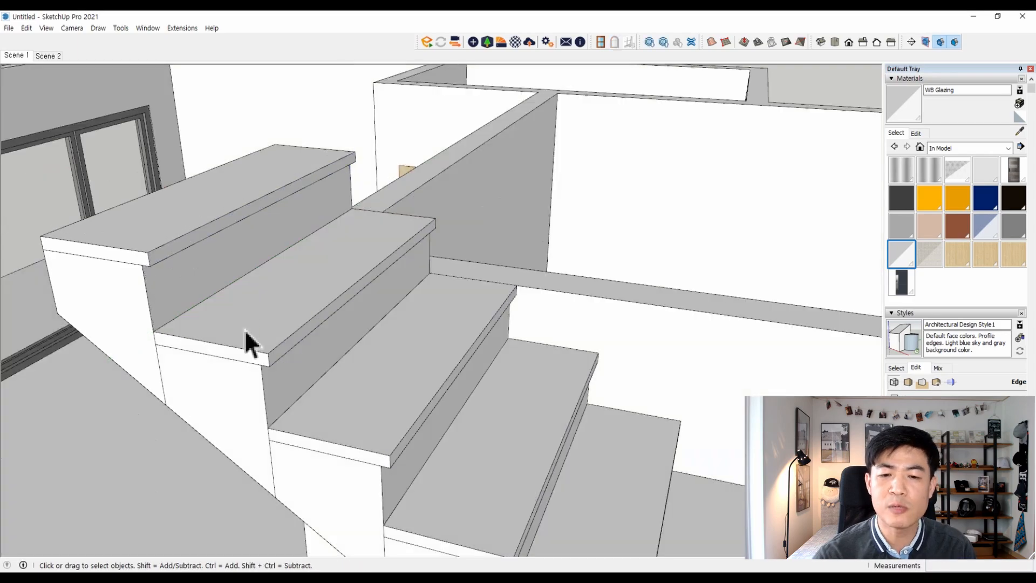
# Copy a wooden interior door and place it in the wall of the room beside the stairs.
pyautogui.scroll(-5, 203, 258)
pyautogui.moveTo(203, 258); pyautogui.dragTo(329, 288, button='middle')
pyautogui.scroll(-3, 329, 287)
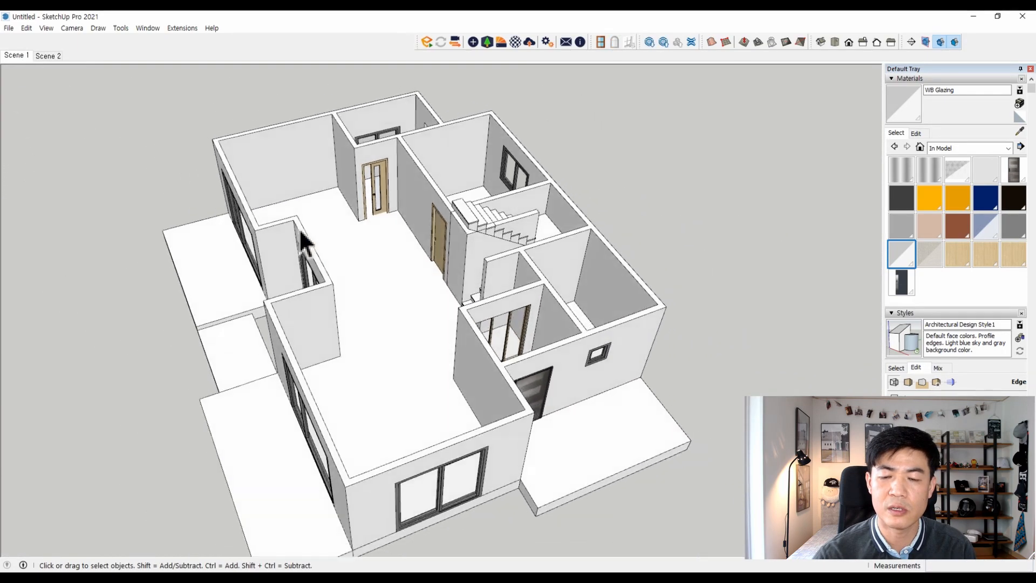
pyautogui.moveTo(452, 237); pyautogui.dragTo(467, 215, button='middle')
pyautogui.scroll(5, 468, 214)
pyautogui.scroll(-3, 467, 216)
pyautogui.moveTo(412, 293); pyautogui.dragTo(532, 318, button='middle')
pyautogui.scroll(2, 364, 299)
pyautogui.click(363, 299)
pyautogui.press('m')
pyautogui.scroll(1, 386, 240)
pyautogui.press('ctrl')
pyautogui.click(401, 234)
pyautogui.moveTo(389, 250); pyautogui.dragTo(362, 286, button='middle')
pyautogui.click(614, 159)
pyautogui.moveTo(442, 259); pyautogui.dragTo(324, 276, button='middle')
pyautogui.scroll(2, 474, 262)
pyautogui.click(478, 265)
pyautogui.click(494, 251)
# Open the wall group and draw a rectangle on the wall face around the outline of the copied door.
pyautogui.moveTo(495, 252); pyautogui.dragTo(653, 273, button='middle')
pyautogui.scroll(2, 650, 274)
pyautogui.press('space')
pyautogui.doubleClick(570, 218)
pyautogui.tripleClick(569, 219)
pyautogui.press('r')
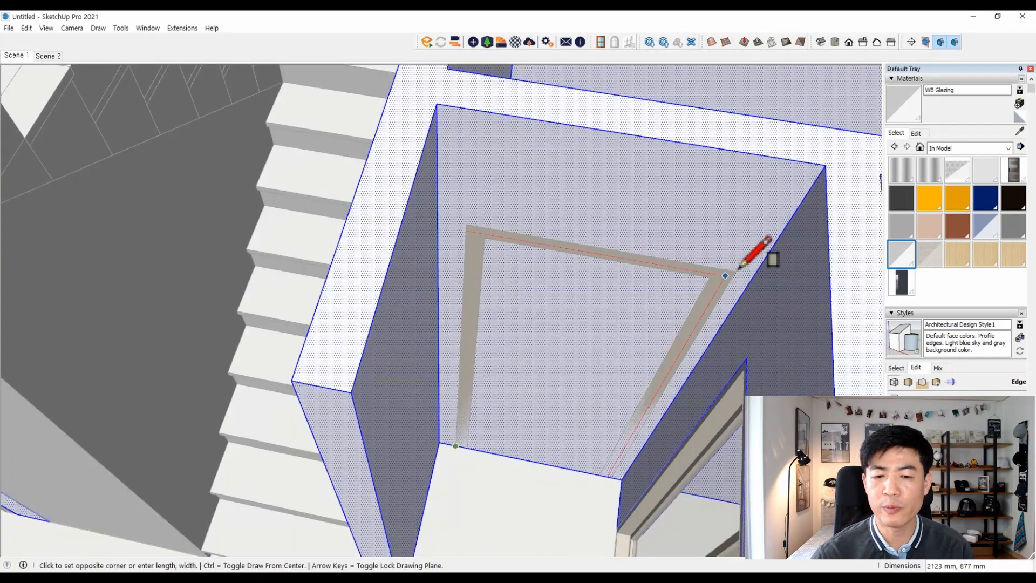
pyautogui.click(735, 272)
# Push the rectangle through the wall thickness to cut the door opening, and close the wall group.
pyautogui.press('p')
pyautogui.click(574, 331)
pyautogui.moveTo(574, 331); pyautogui.dragTo(139, 310, button='middle')
pyautogui.click(306, 224)
pyautogui.press('space')
pyautogui.press('Escape')
# Import the bss2 kitchen set from the 주방가구 folder and place it outside the house near the kitchen end.
pyautogui.moveTo(306, 225); pyautogui.dragTo(341, 331, button='middle')
pyautogui.scroll(-6, 348, 279)
pyautogui.scroll(5, 324, 264)
pyautogui.scroll(1, 342, 331)
pyautogui.hotkey('alt', 'f')
pyautogui.press('i')
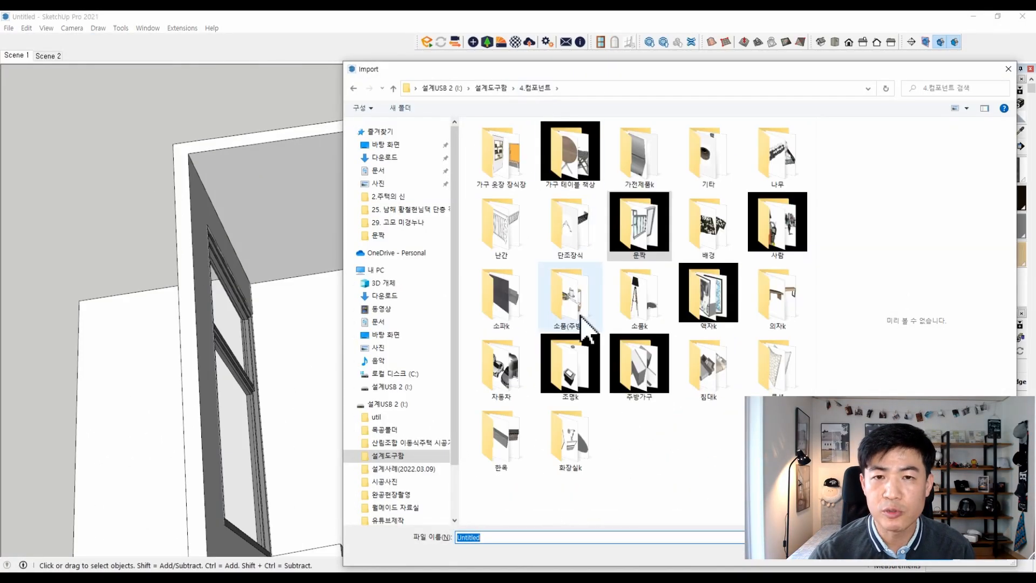
pyautogui.doubleClick(669, 374)
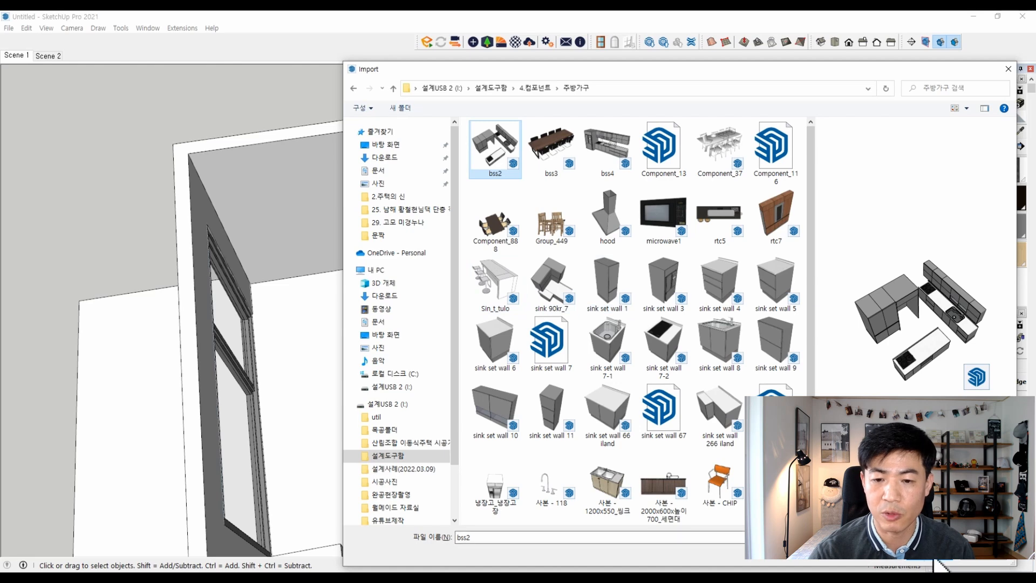
pyautogui.click(948, 567)
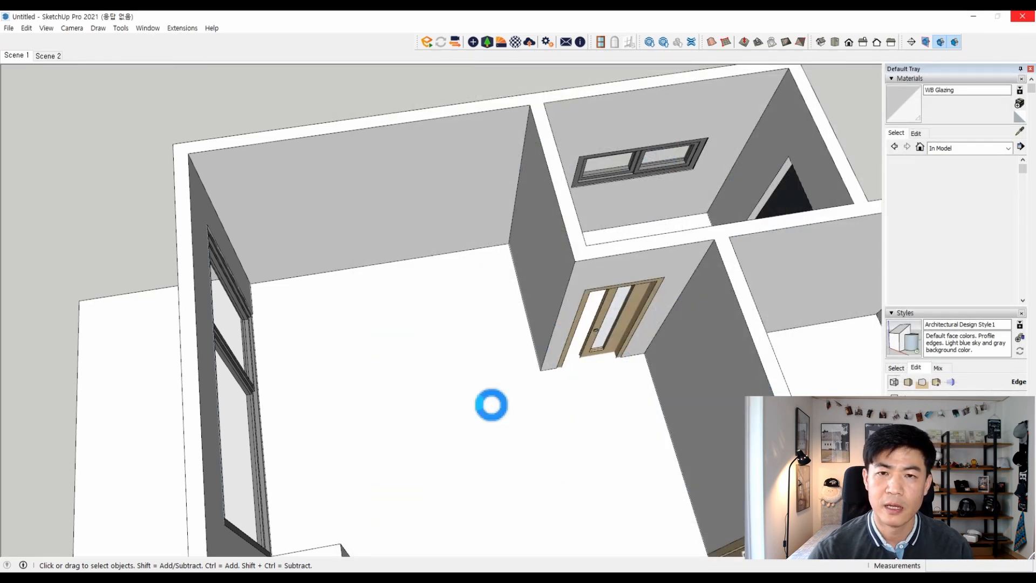
pyautogui.scroll(-8, 440, 392)
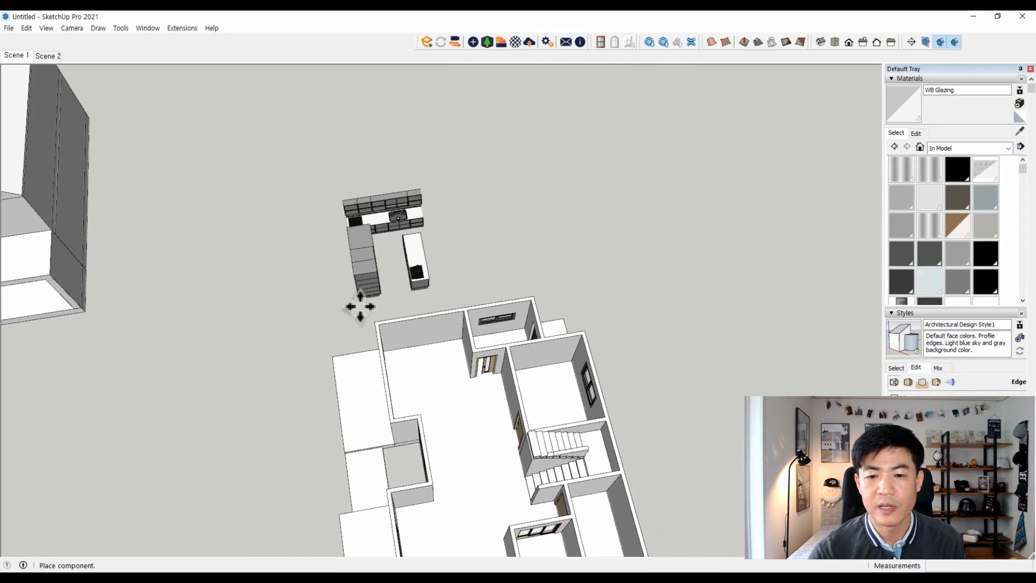
pyautogui.click(389, 324)
# Explode the imported kitchen set into separate cabinet units.
pyautogui.moveTo(388, 324); pyautogui.dragTo(347, 305, button='middle')
pyautogui.scroll(3, 405, 254)
pyautogui.rightClick(410, 242)
pyautogui.click(437, 337)
# Move the sink counter with its wall cabinets into the kitchen and align it in the corner along the end wall.
pyautogui.moveTo(473, 292); pyautogui.dragTo(527, 188, button='middle')
pyautogui.scroll(2, 572, 352)
pyautogui.click(581, 358)
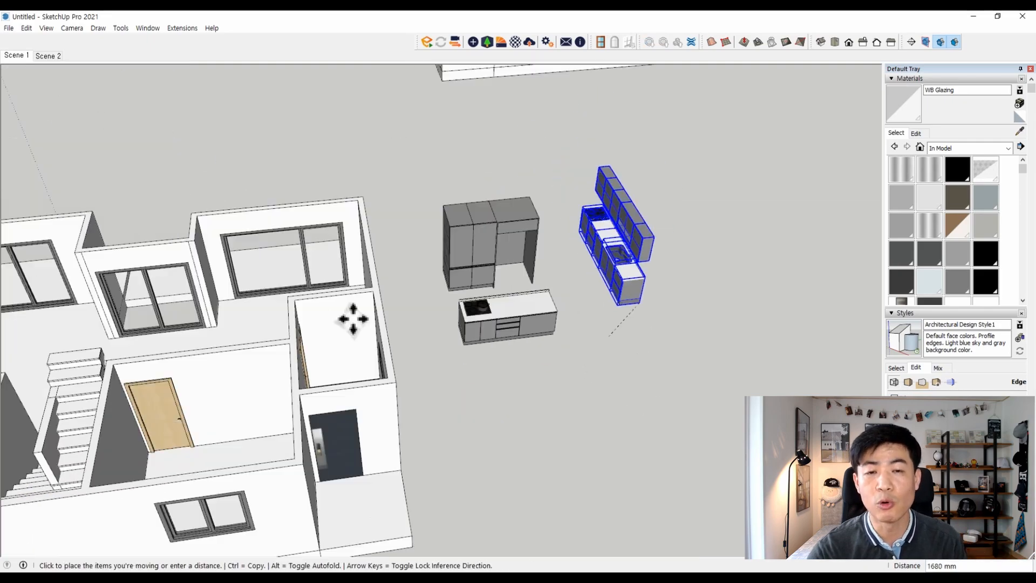
pyautogui.moveTo(432, 306); pyautogui.dragTo(648, 323, button='middle')
pyautogui.scroll(-5, 540, 323)
pyautogui.scroll(7, 447, 349)
pyautogui.moveTo(523, 363); pyautogui.dragTo(458, 324, button='middle')
pyautogui.scroll(3, 356, 330)
pyautogui.click(354, 323)
pyautogui.scroll(-5, 389, 333)
pyautogui.click(353, 180)
pyautogui.press('Right')
pyautogui.scroll(-5, 618, 223)
# Move the island unit with the cooktop into the house and set it on the kitchen floor in front of the counter.
pyautogui.moveTo(518, 259); pyautogui.dragTo(459, 346, button='middle')
pyautogui.press('space')
pyautogui.click(475, 164)
pyautogui.press('m')
pyautogui.moveTo(448, 214); pyautogui.dragTo(470, 216, button='middle')
pyautogui.scroll(4, 439, 218)
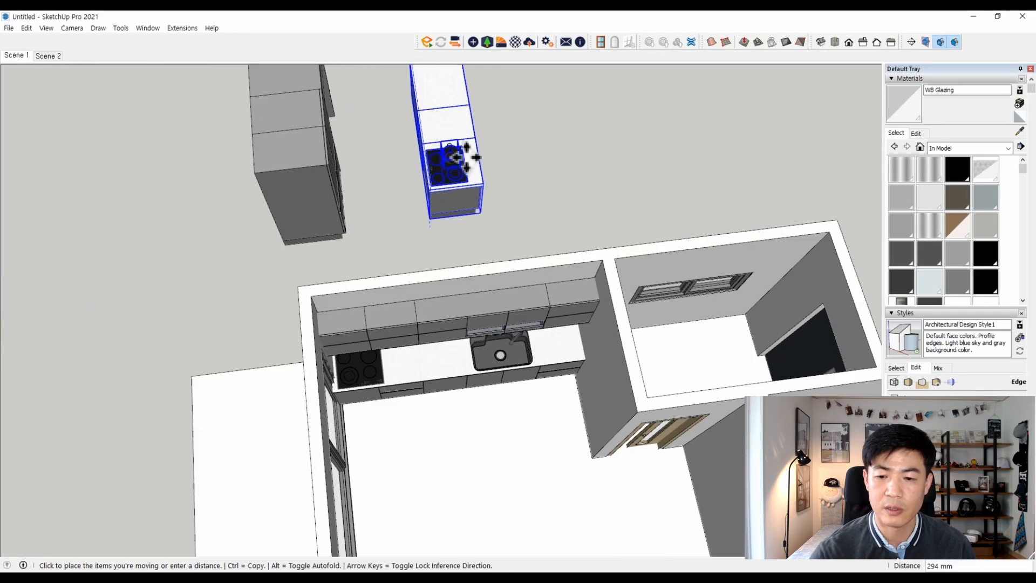
pyautogui.click(448, 189)
pyautogui.scroll(-5, 485, 313)
pyautogui.scroll(6, 470, 324)
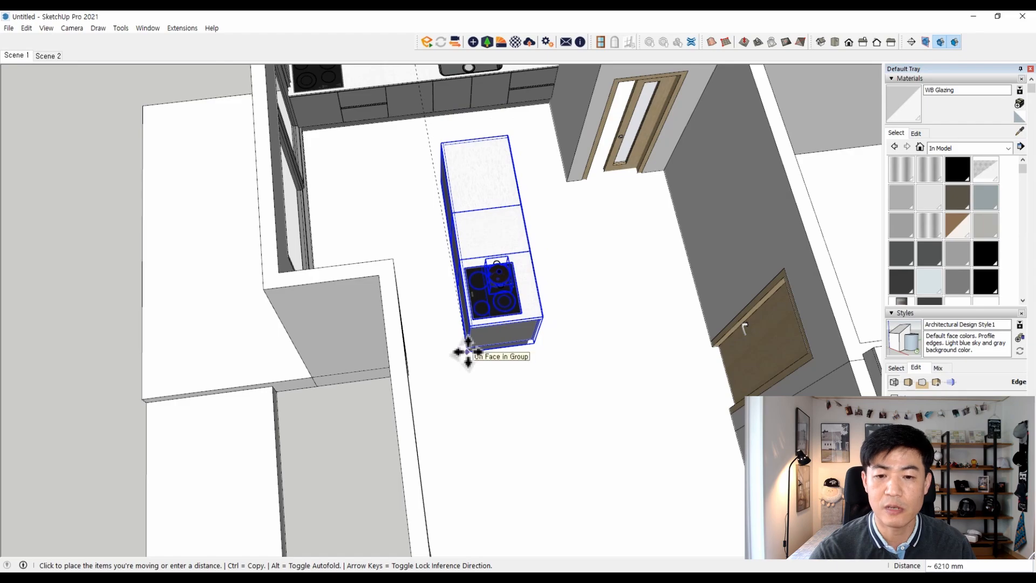
pyautogui.click(468, 352)
pyautogui.scroll(-5, 468, 345)
pyautogui.moveTo(280, 243); pyautogui.dragTo(70, 232, button='middle')
pyautogui.press('space')
# Examine the kitchen layout around the island and the surrounding rooms from several angles.
pyautogui.click(189, 151)
pyautogui.moveTo(310, 282); pyautogui.dragTo(502, 280, button='middle')
pyautogui.scroll(3, 559, 235)
pyautogui.moveTo(539, 246); pyautogui.dragTo(719, 318, button='middle')
pyautogui.scroll(-6, 388, 296)
pyautogui.scroll(5, 510, 318)
pyautogui.moveTo(395, 317); pyautogui.dragTo(384, 372, button='middle')
pyautogui.scroll(-4, 484, 310)
pyautogui.scroll(-4, 432, 351)
# Import a six-seat dining table set from the 가구 테이블 책상 folder and place it at the end of the island.
pyautogui.hotkey('alt', 'f')
pyautogui.press('i')
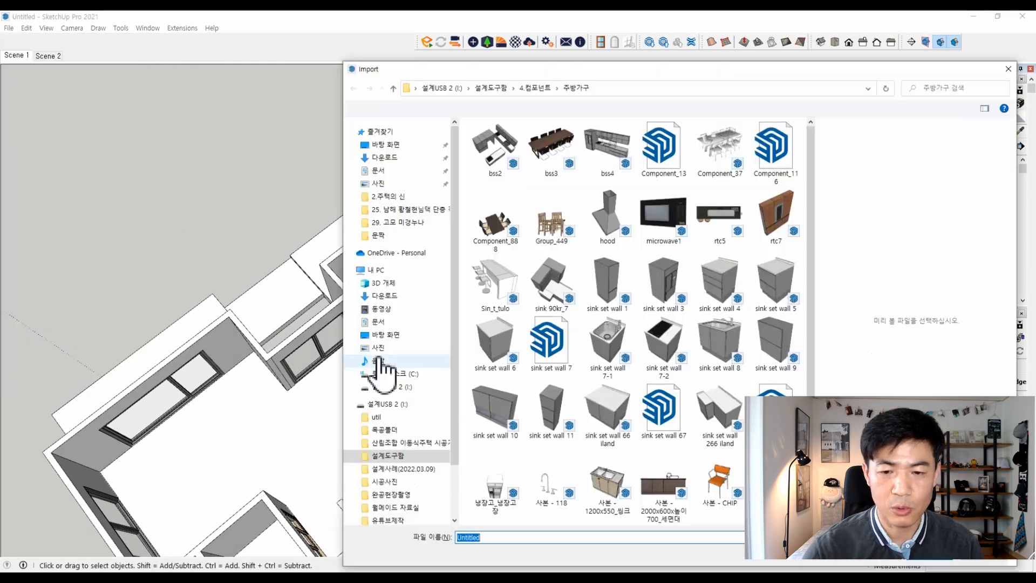
pyautogui.scroll(-1, 561, 199)
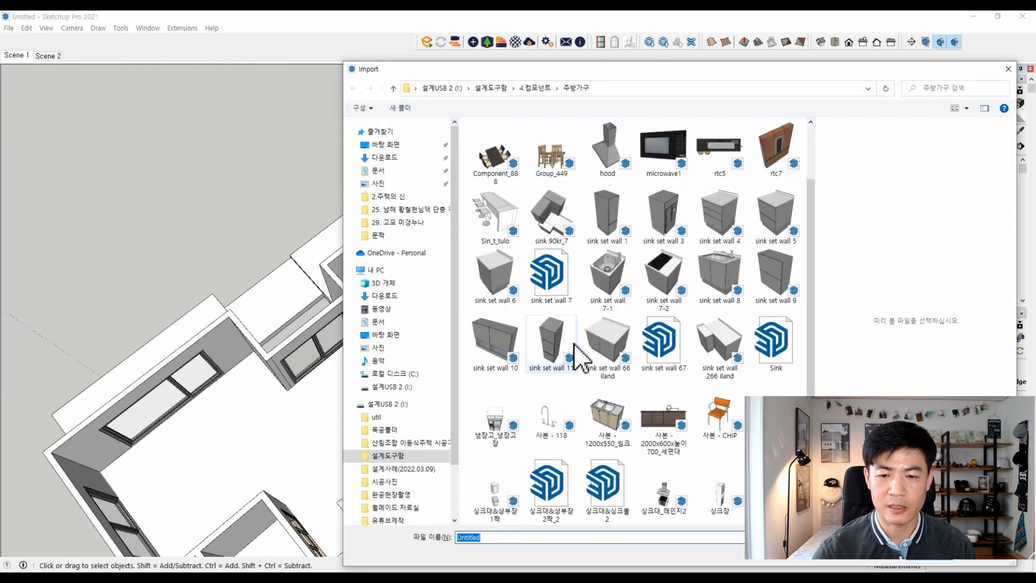
pyautogui.click(536, 88)
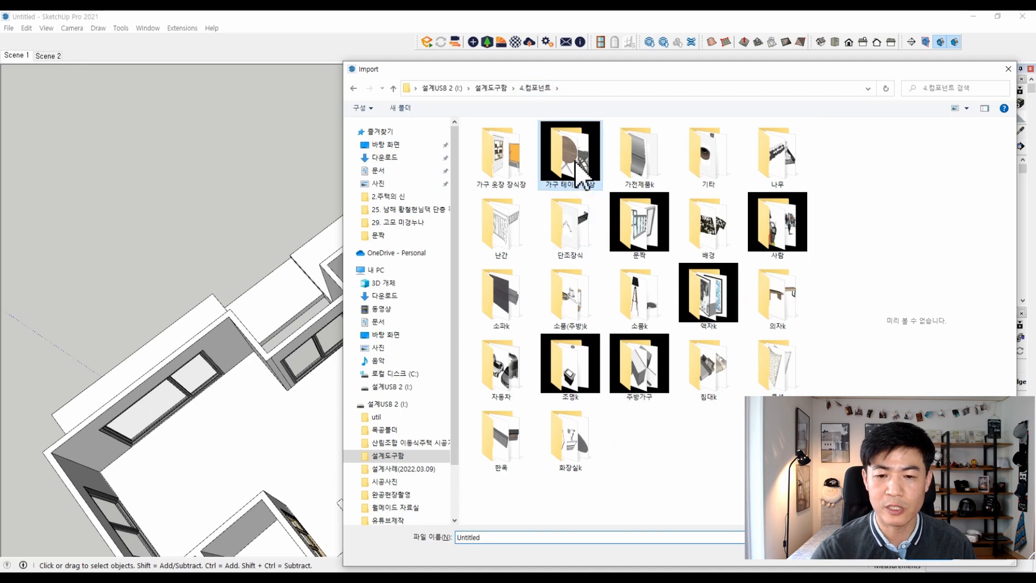
pyautogui.doubleClick(576, 172)
pyautogui.click(929, 554)
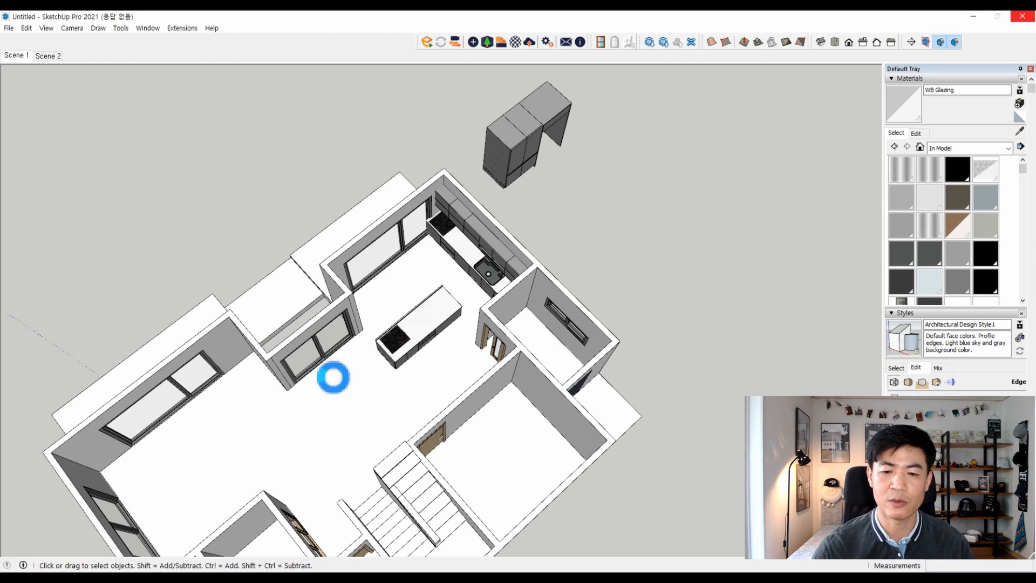
pyautogui.scroll(3, 291, 437)
pyautogui.click(340, 326)
pyautogui.scroll(-2, 399, 280)
pyautogui.moveTo(405, 278); pyautogui.dragTo(540, 294, button='middle')
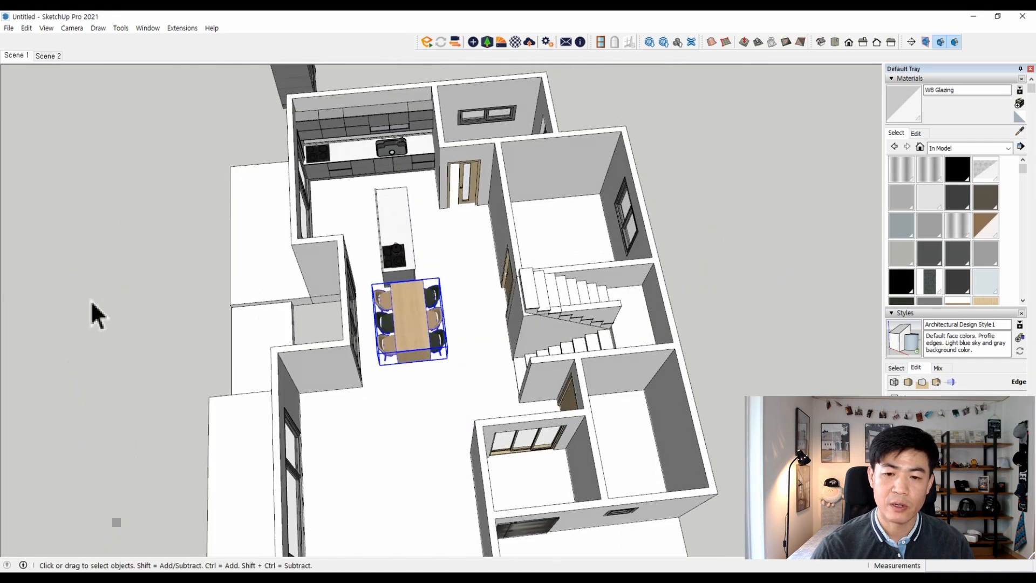
pyautogui.click(111, 313)
# Rotate the kitchen island 90 degrees so it stands crosswise to its original direction.
pyautogui.scroll(3, 430, 319)
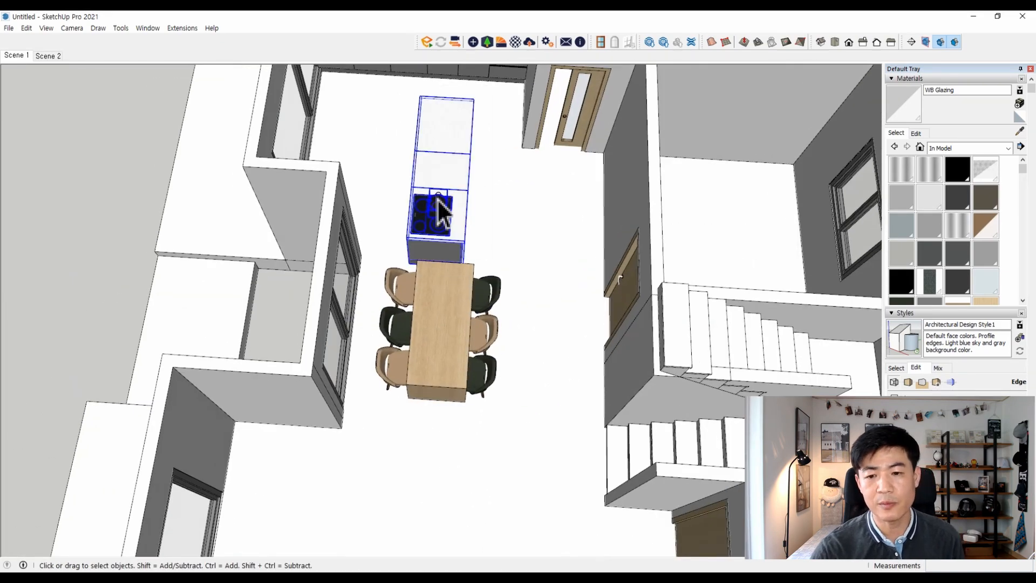
pyautogui.scroll(3, 424, 194)
pyautogui.press('q')
pyautogui.click(419, 180)
pyautogui.click(413, 148)
pyautogui.write('90')
pyautogui.press('Return')
pyautogui.press('space')
# Move the rotated island by its base corner to stand across the end of the dining table.
pyautogui.scroll(-3, 379, 143)
pyautogui.moveTo(380, 146); pyautogui.dragTo(97, 226, button='middle')
pyautogui.moveTo(399, 270); pyautogui.dragTo(291, 289, button='middle')
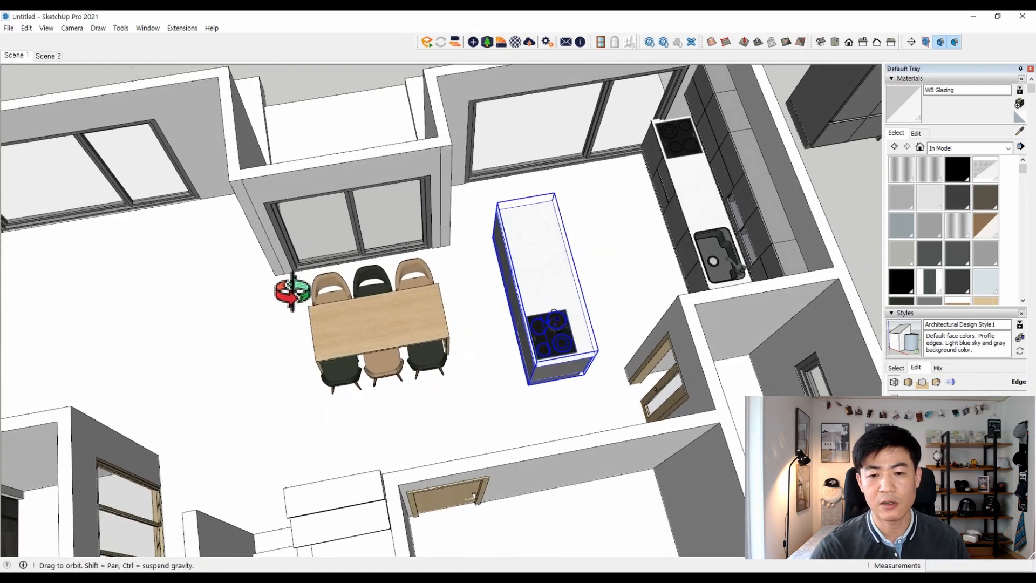
pyautogui.scroll(3, 500, 236)
pyautogui.press('m')
pyautogui.scroll(4, 494, 243)
pyautogui.click(494, 242)
pyautogui.moveTo(387, 260); pyautogui.dragTo(469, 224, button='middle')
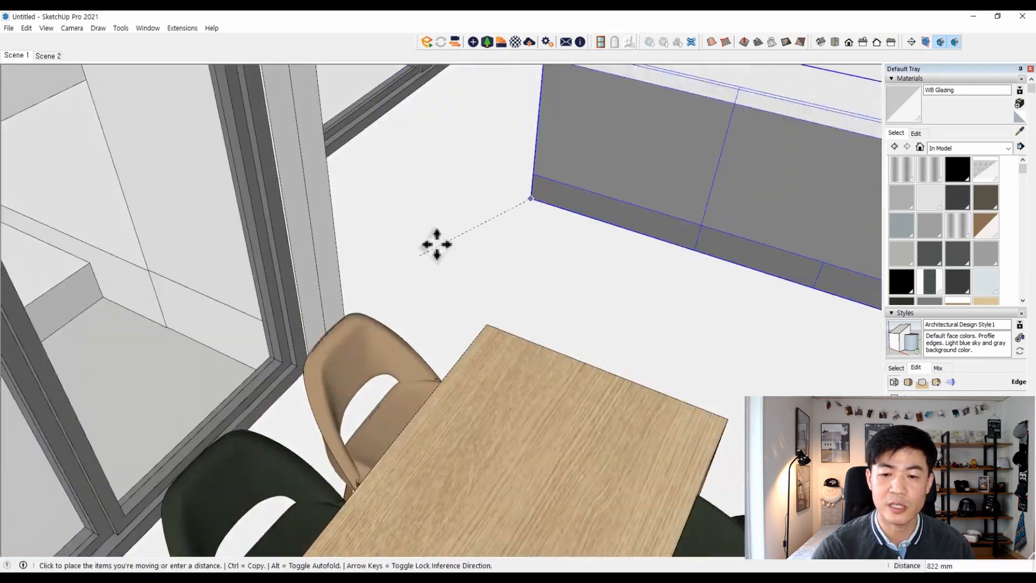
pyautogui.moveTo(386, 280); pyautogui.dragTo(373, 243, button='middle')
pyautogui.click(356, 339)
pyautogui.scroll(-5, 444, 312)
# Move the island by its corner until its end meets the projecting wall corner beside the windows.
pyautogui.moveTo(444, 312); pyautogui.dragTo(59, 334, button='middle')
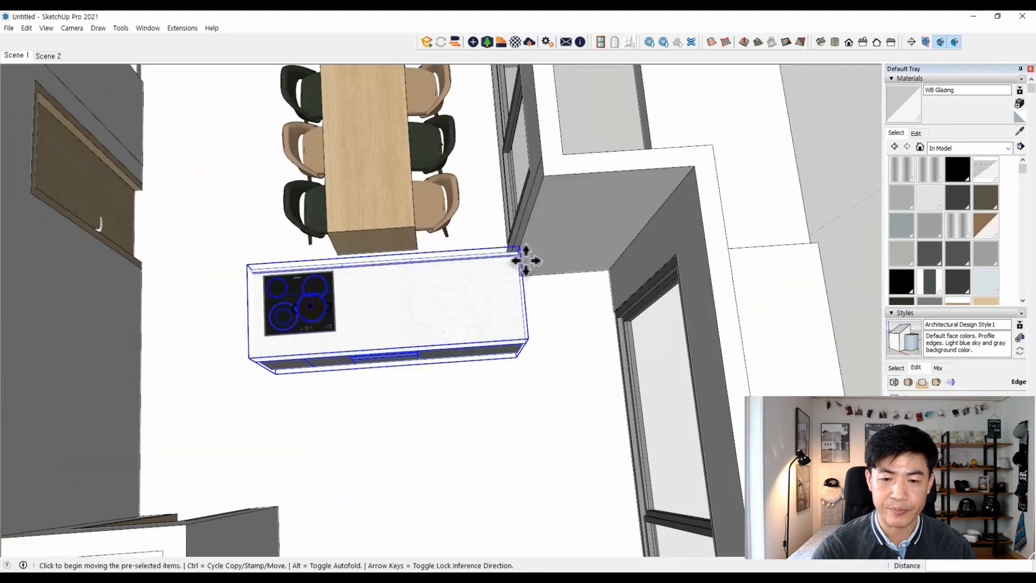
pyautogui.scroll(3, 517, 250)
pyautogui.click(517, 249)
pyautogui.click(720, 233)
pyautogui.press('space')
pyautogui.scroll(-5, 347, 297)
pyautogui.click(588, 318)
# Delete the wall cabinet and the base cabinet at the counter end nearest the interior door.
pyautogui.moveTo(502, 319); pyautogui.dragTo(596, 367, button='middle')
pyautogui.scroll(4, 618, 211)
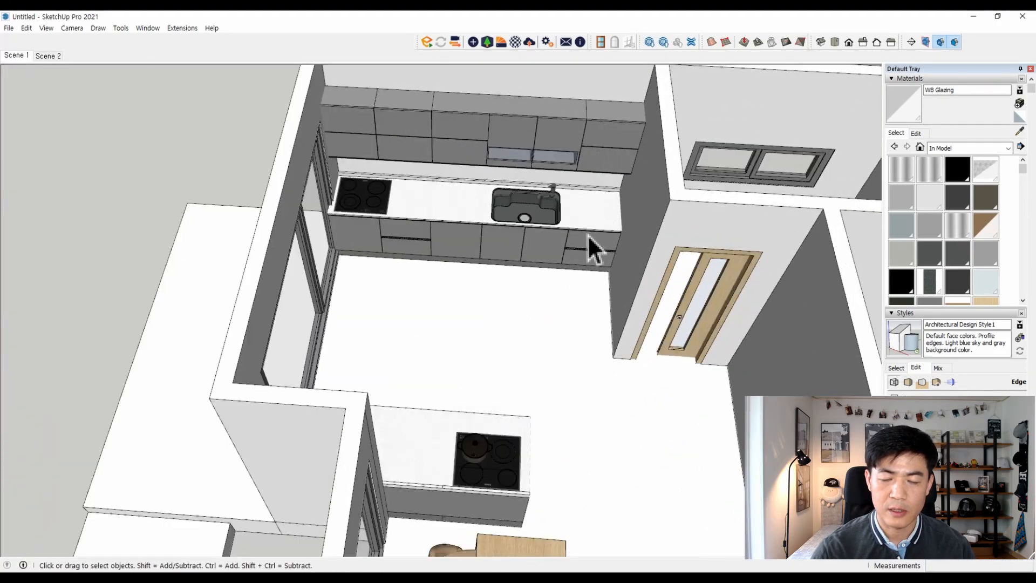
pyautogui.moveTo(467, 190); pyautogui.dragTo(496, 188, button='middle')
pyautogui.click(596, 131)
pyautogui.press('Delete')
pyautogui.click(576, 230)
pyautogui.press('Delete')
# Rotate the tall cabinet unit outside the house so it runs parallel to the kitchen counter wall.
pyautogui.scroll(-6, 443, 259)
pyautogui.scroll(3, 373, 204)
pyautogui.click(390, 232)
pyautogui.moveTo(377, 221); pyautogui.dragTo(542, 229, button='middle')
pyautogui.moveTo(596, 205); pyautogui.dragTo(605, 421, button='middle')
pyautogui.press('q')
pyautogui.press('Return')
pyautogui.press('space')
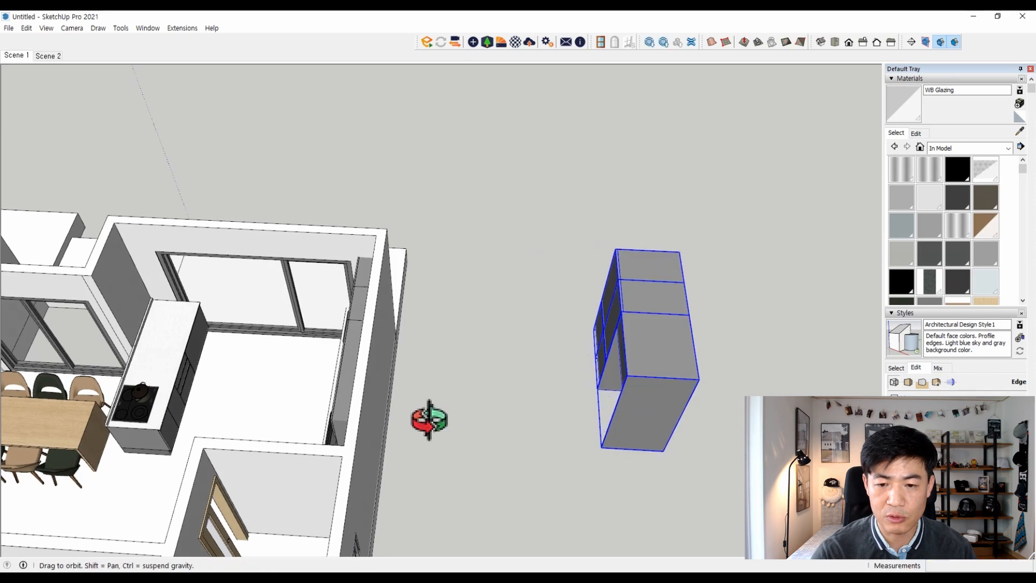
# Move the tall cabinet unit by its base corner from outside the house into the kitchen at the counter.
pyautogui.moveTo(282, 384); pyautogui.dragTo(617, 387, button='middle')
pyautogui.scroll(6, 568, 263)
pyautogui.press('m')
pyautogui.click(398, 198)
pyautogui.scroll(-5, 590, 155)
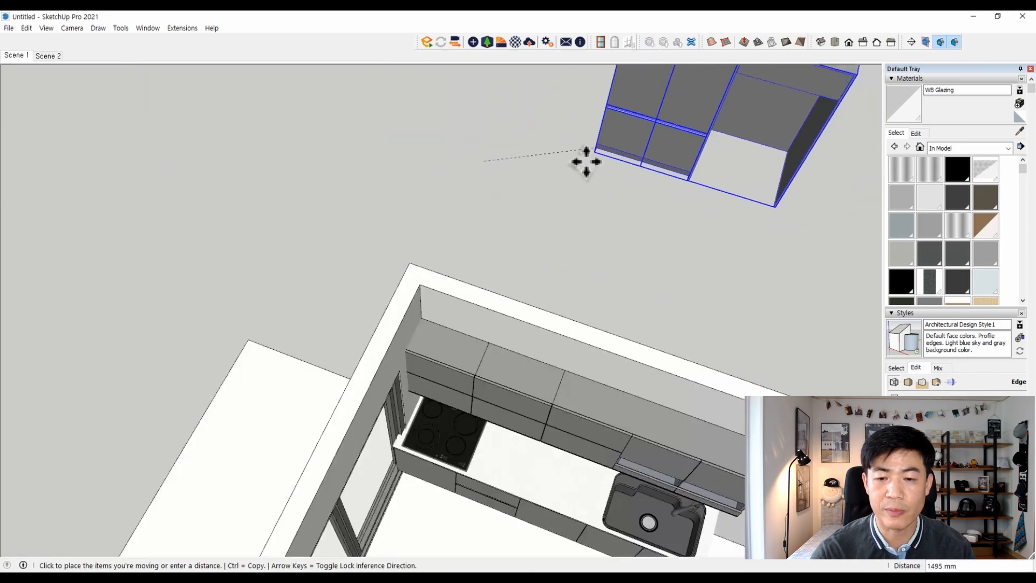
pyautogui.moveTo(555, 378); pyautogui.dragTo(616, 313, button='middle')
pyautogui.scroll(5, 616, 313)
pyautogui.click(595, 333)
# Slide the tall cabinet unit along the kitchen wall until its outer panel meets the wall nearest the interior door.
pyautogui.click(652, 365)
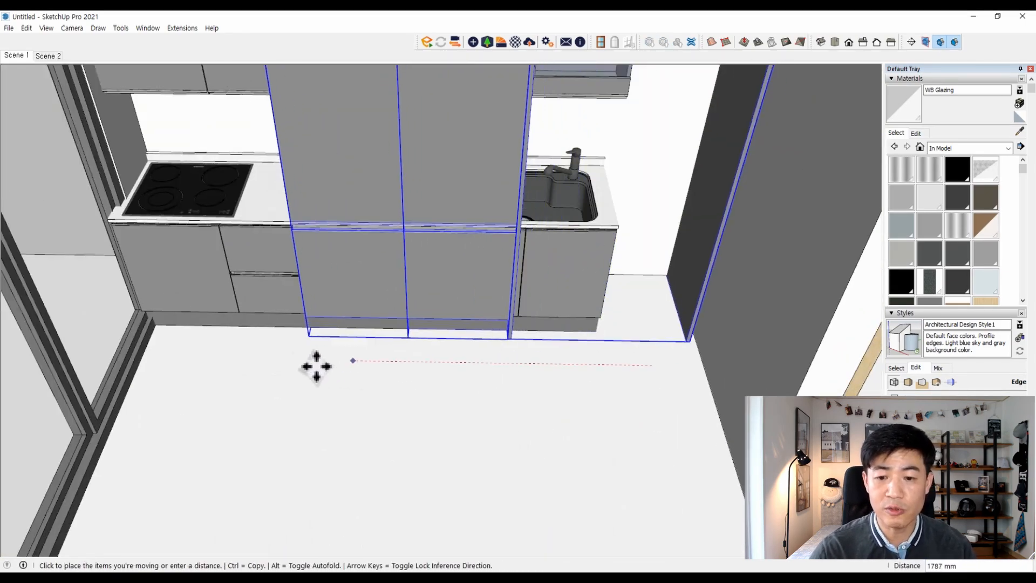
pyautogui.click(271, 354)
pyautogui.scroll(5, 603, 344)
pyautogui.click(635, 342)
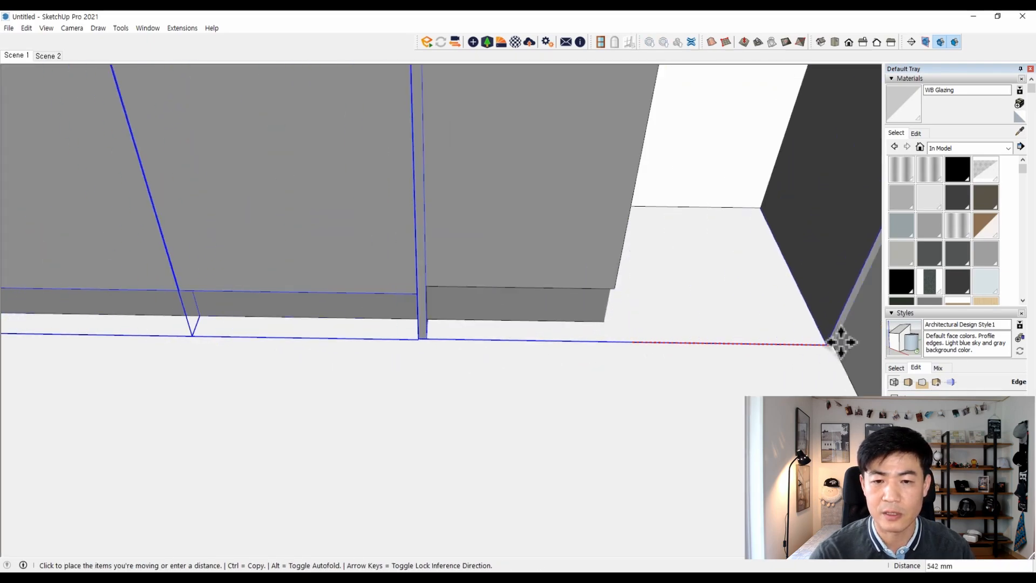
pyautogui.click(836, 346)
pyautogui.press('space')
pyautogui.scroll(-10, 620, 416)
pyautogui.moveTo(594, 378); pyautogui.dragTo(504, 432, button='middle')
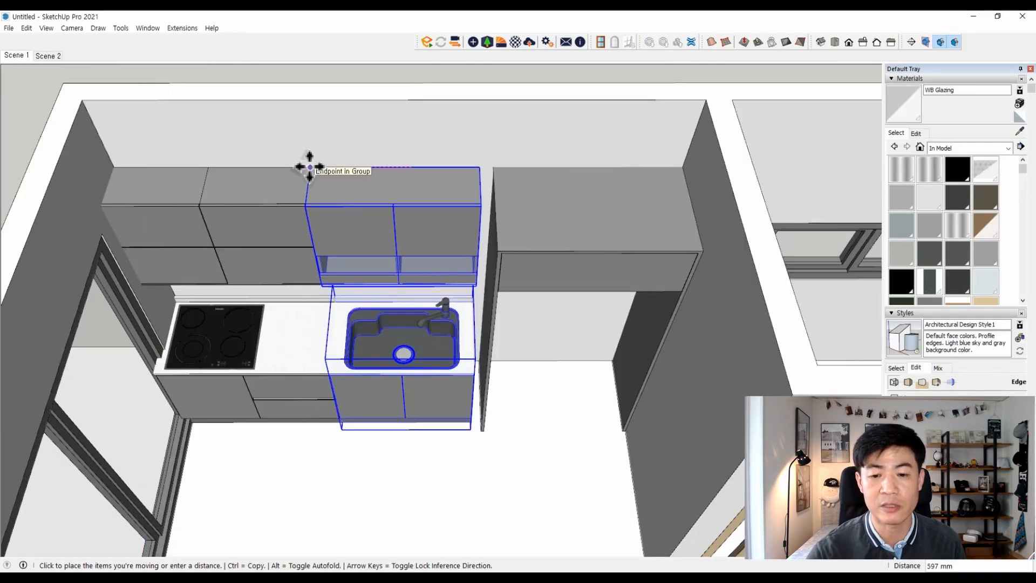
# Undo the last move of the sink cabinet and its wall cabinet.
pyautogui.press('space')
pyautogui.hotkey('ctrl', 'z')
pyautogui.hotkey('ctrl', 'z')
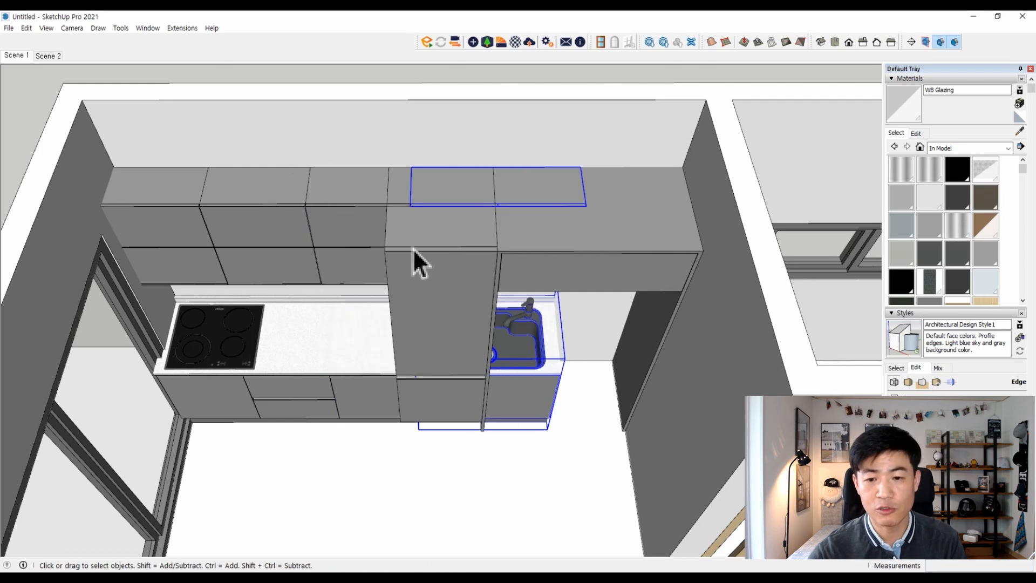
# Delete the cooktop base cabinet and the wall cabinet above it at the window end of the counter.
pyautogui.click(238, 347)
pyautogui.press('Delete')
pyautogui.click(229, 364)
pyautogui.press('Delete')
pyautogui.click(202, 259)
pyautogui.press('Delete')
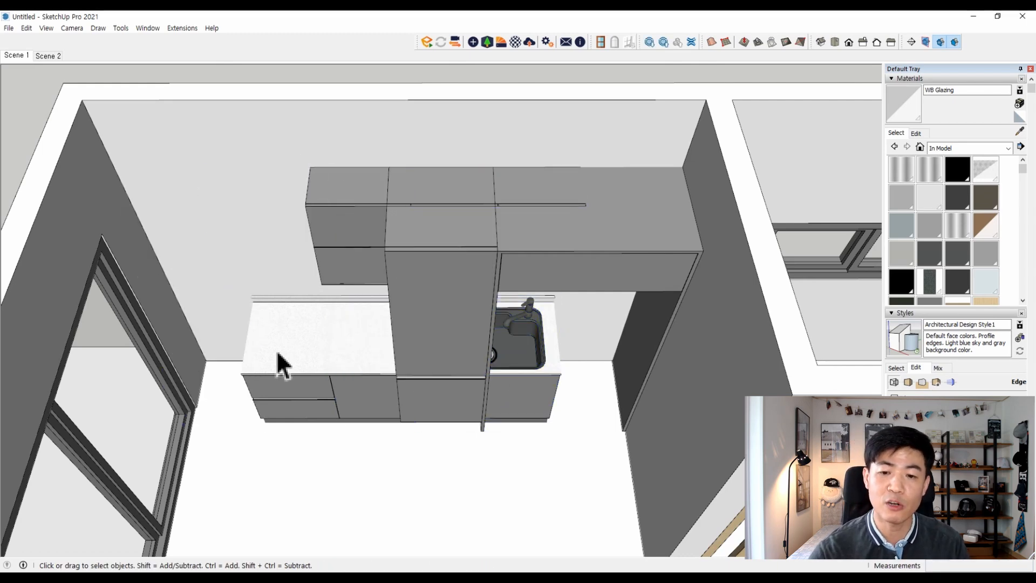
pyautogui.hotkey('ctrl', 'z')
# Move the closed tall cabinet by its top back corner into the kitchen corner beside the window.
pyautogui.scroll(-4, 475, 316)
pyautogui.moveTo(459, 313)
pyautogui.mouseDown(button='middle')
pyautogui.moveTo(484, 322)
pyautogui.moveTo(474, 313)
pyautogui.mouseUp(button='middle')
pyautogui.click(472, 274)
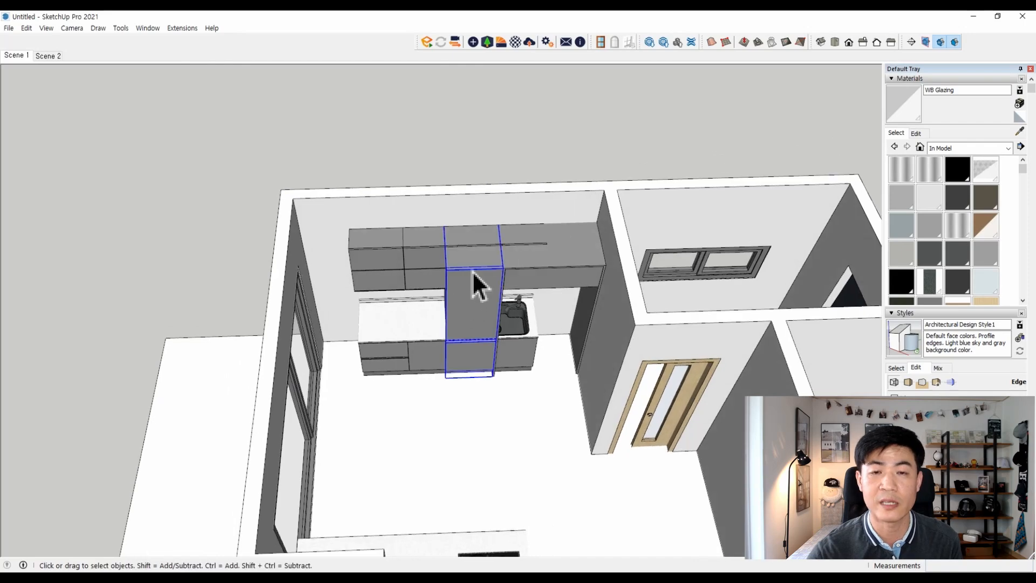
pyautogui.scroll(3, 447, 243)
pyautogui.press('m')
pyautogui.click(441, 217)
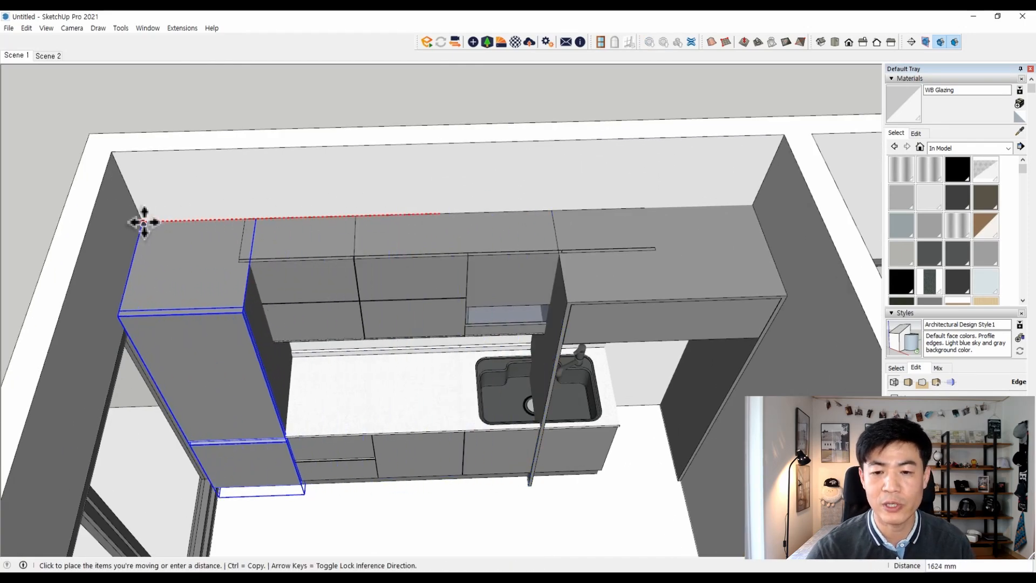
pyautogui.click(144, 219)
pyautogui.press('space')
# Move the sink base cabinet and its wall cabinet together until they end at the tall unit's side panel.
pyautogui.moveTo(476, 266); pyautogui.dragTo(452, 341, button='middle')
pyautogui.scroll(2, 451, 341)
pyautogui.click(502, 246)
pyautogui.keyDown('shift'); pyautogui.click(501, 387); pyautogui.keyUp('shift')
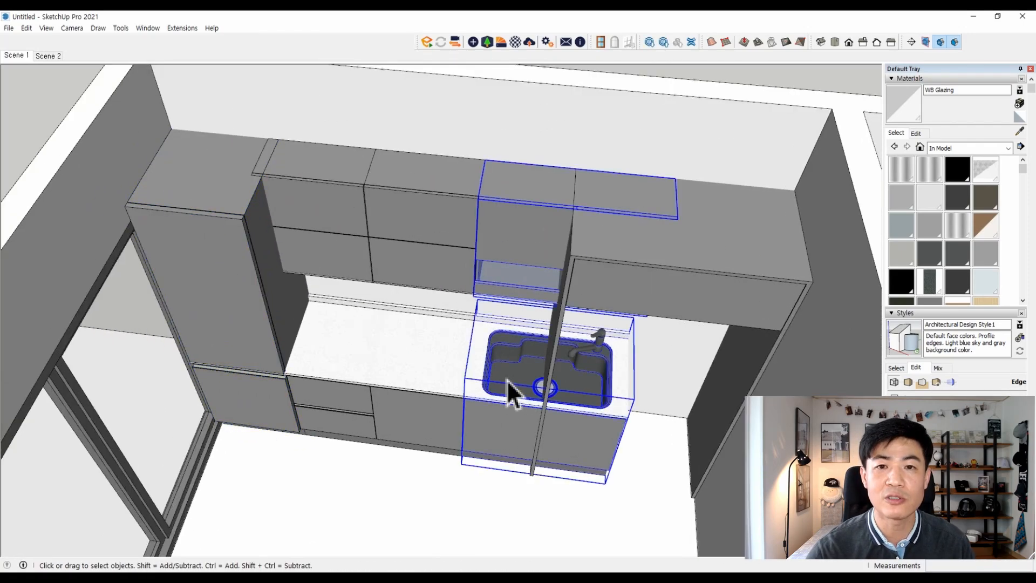
pyautogui.press('m')
pyautogui.scroll(1, 673, 202)
pyautogui.click(679, 175)
pyautogui.moveTo(585, 264); pyautogui.dragTo(413, 233, button='middle')
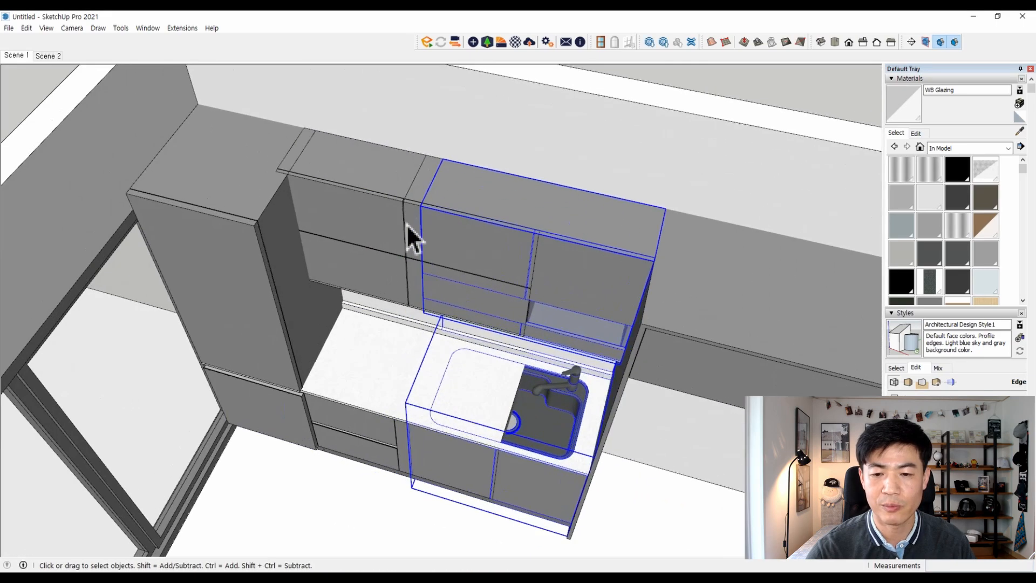
# Delete the plain base cabinet overlapping the sink unit and move the drawer cabinet and its wall cabinet against the sink unit.
pyautogui.click(405, 411)
pyautogui.press('Delete')
pyautogui.moveTo(384, 351); pyautogui.dragTo(387, 302, button='middle')
pyautogui.click(390, 265)
pyautogui.keyDown('shift'); pyautogui.click(381, 396); pyautogui.keyUp('shift')
pyautogui.moveTo(382, 378); pyautogui.dragTo(385, 418, button='middle')
pyautogui.press('m')
# Move the island about 1400 mm toward the sink counter and about 240 mm away from the window.
pyautogui.scroll(-5, 352, 419)
pyautogui.moveTo(593, 325); pyautogui.dragTo(426, 340, button='middle')
pyautogui.scroll(3, 362, 349)
pyautogui.click(361, 351)
pyautogui.moveTo(380, 407); pyautogui.dragTo(348, 399, button='middle')
pyautogui.press('m')
pyautogui.click(413, 479)
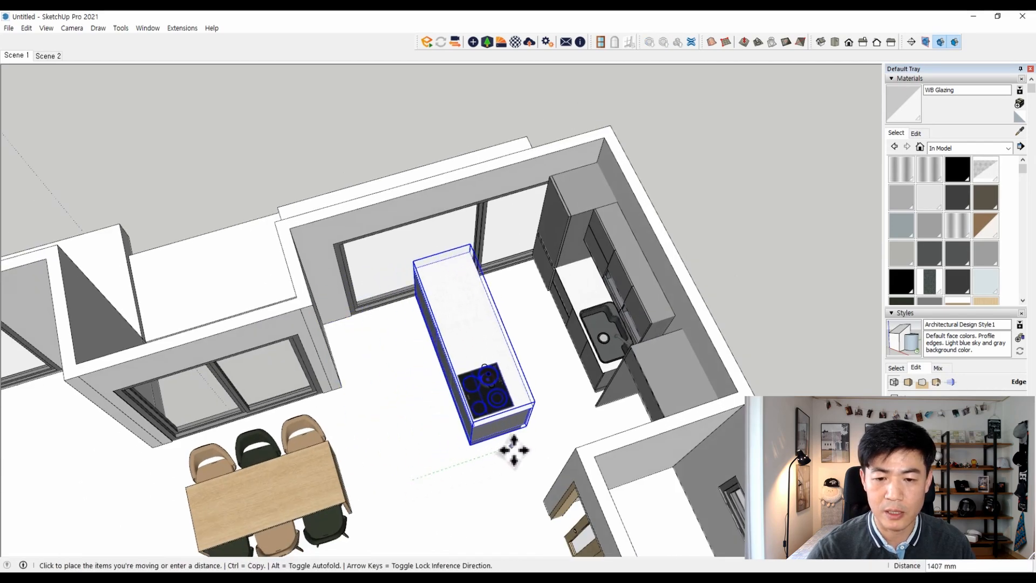
pyautogui.click(513, 451)
pyautogui.moveTo(513, 451); pyautogui.dragTo(581, 357, button='middle')
pyautogui.scroll(2, 580, 356)
pyautogui.click(488, 342)
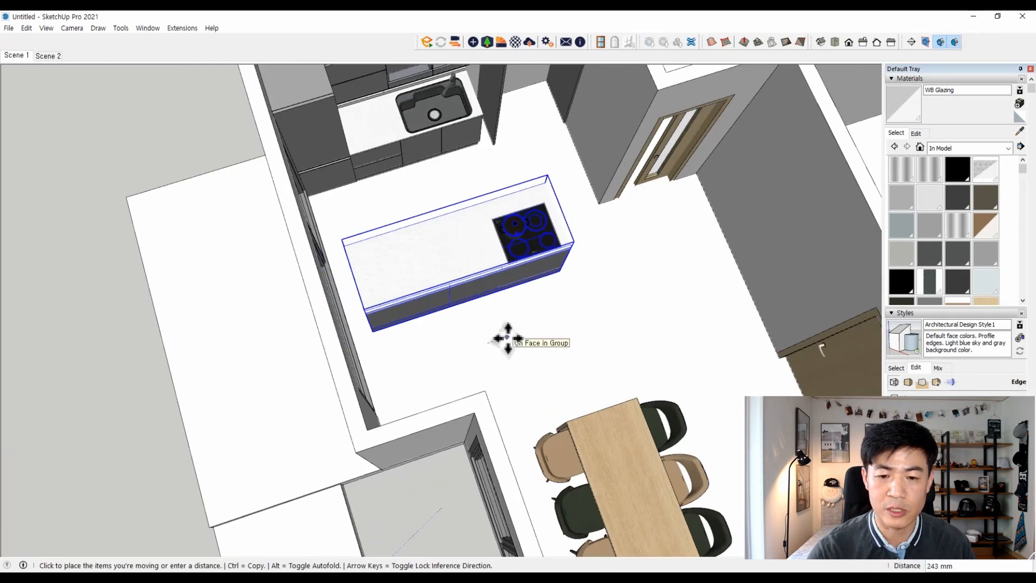
pyautogui.click(512, 338)
# Inside the kitchen's large window group, narrow the window by moving its outer side 300 mm inward.
pyautogui.press('space')
pyautogui.scroll(-4, 512, 339)
pyautogui.moveTo(512, 338); pyautogui.dragTo(308, 203, button='middle')
pyautogui.click(307, 203)
pyautogui.scroll(4, 581, 363)
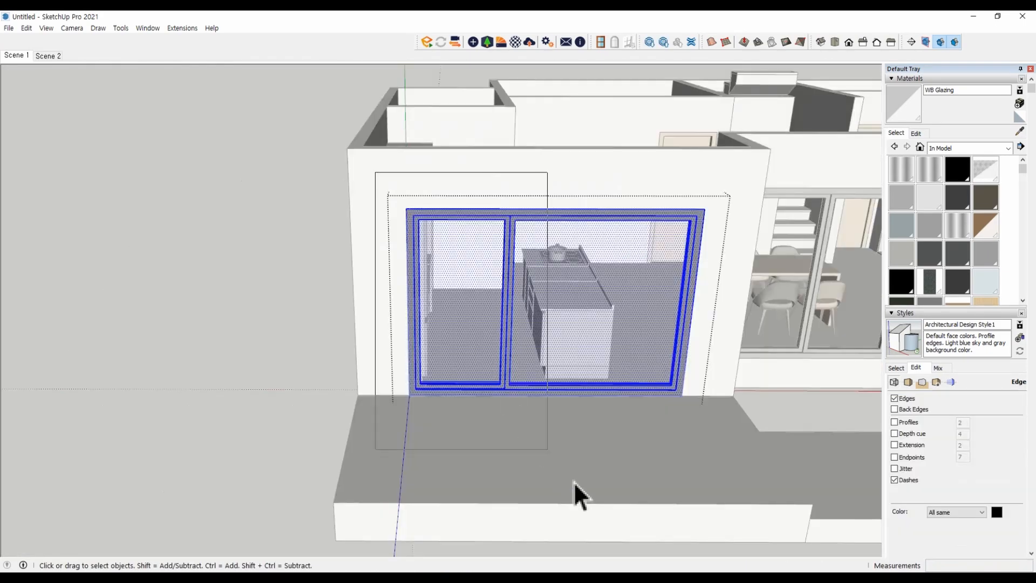
pyautogui.doubleClick(532, 291)
pyautogui.click(532, 292)
pyautogui.press('m')
pyautogui.click(534, 292)
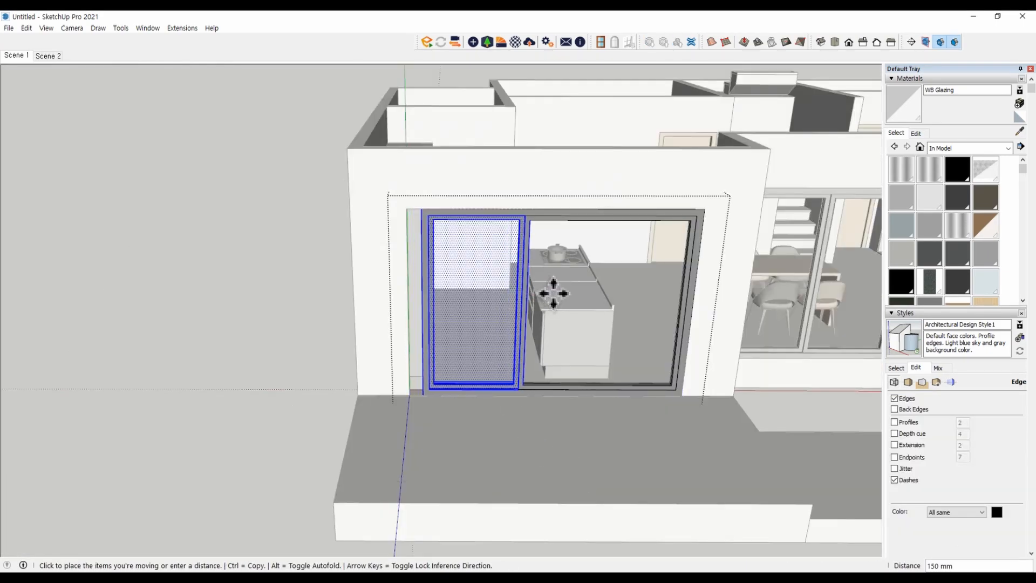
pyautogui.write('300')
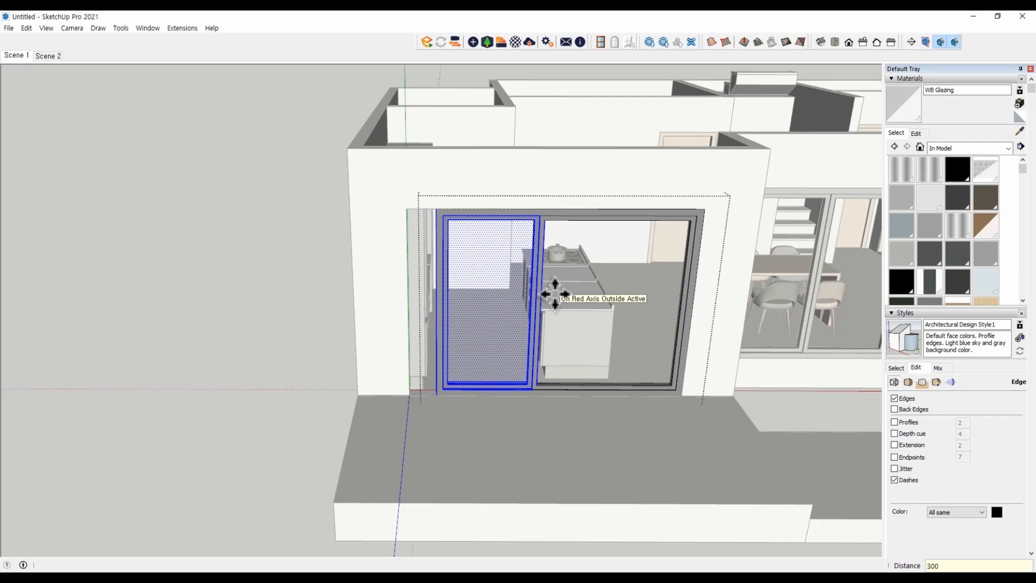
pyautogui.press('Return')
# Extend the wall opening's side face with Push/Pull to meet the narrowed kitchen window frame.
pyautogui.moveTo(555, 294); pyautogui.dragTo(423, 271, button='middle')
pyautogui.scroll(5, 313, 271)
pyautogui.press('space')
pyautogui.press('p')
pyautogui.click(312, 291)
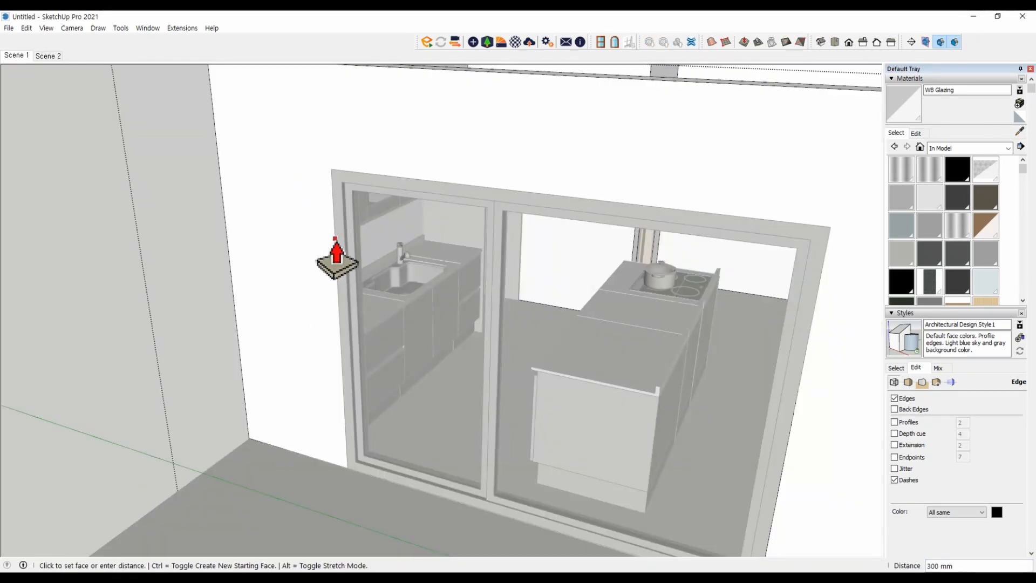
pyautogui.write('3')
pyautogui.press('Return')
pyautogui.press('space')
# Import a standing woman component from the 사람 folder.
pyautogui.scroll(-3, 335, 253)
pyautogui.moveTo(342, 254); pyautogui.dragTo(370, 358, button='middle')
pyautogui.press('m')
pyautogui.moveTo(371, 231); pyautogui.dragTo(602, 401, button='middle')
pyautogui.hotkey('ctrl', 'i')
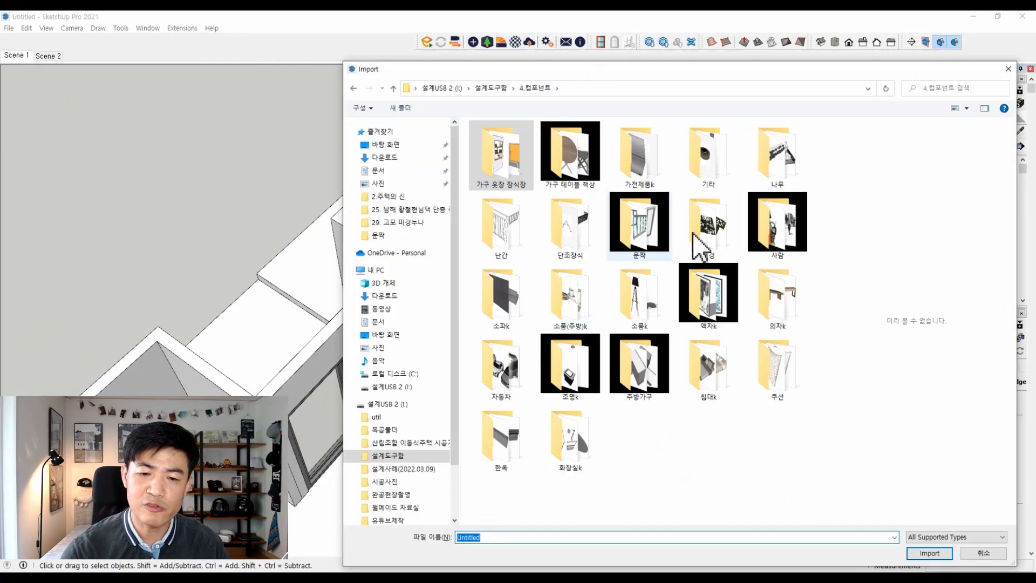
pyautogui.doubleClick(773, 246)
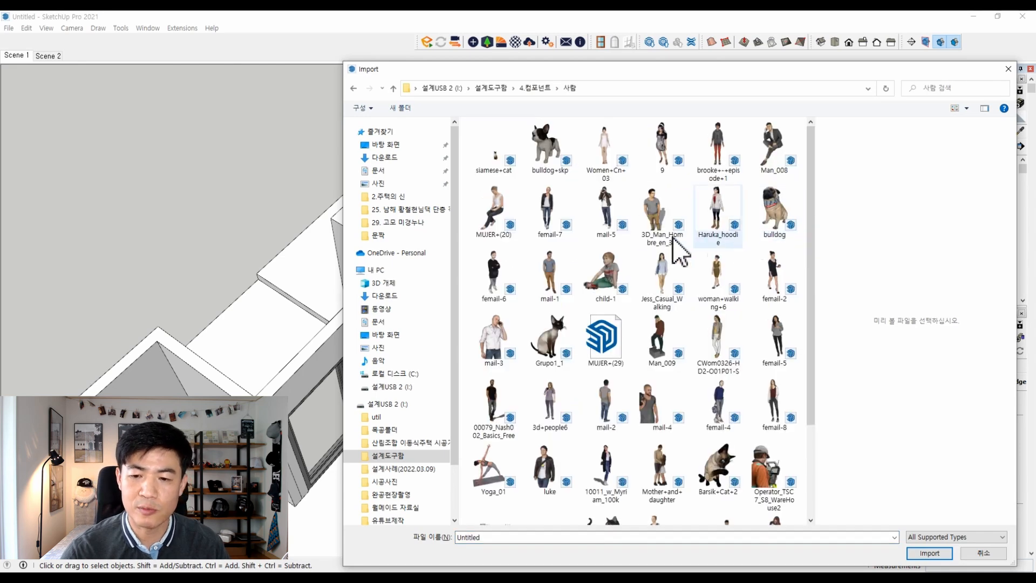
pyautogui.click(774, 357)
pyautogui.click(937, 554)
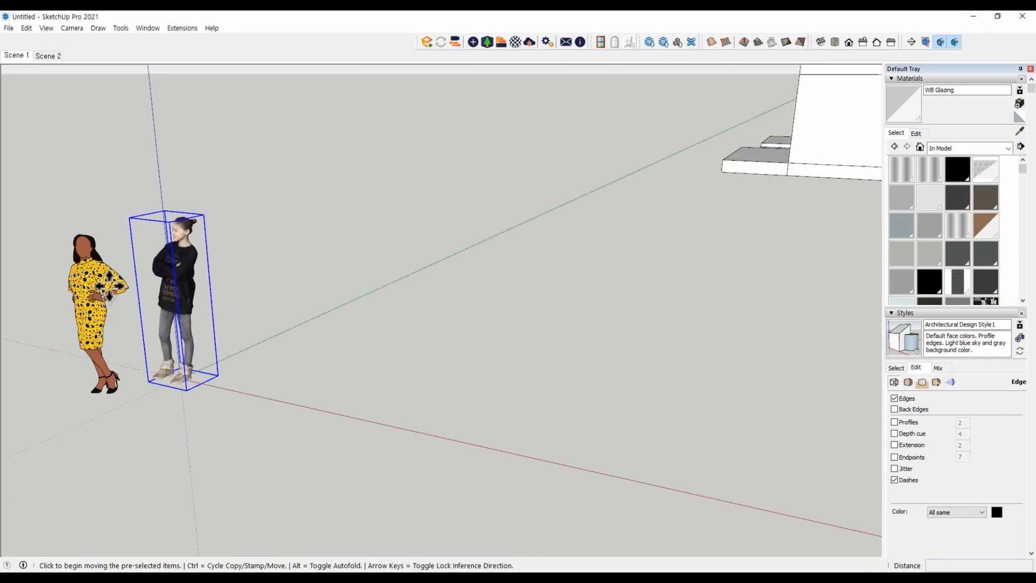
# Move the imported standing figure from the origin into the kitchen beside the island.
pyautogui.scroll(5, 134, 273)
pyautogui.moveTo(134, 273); pyautogui.dragTo(139, 285, button='middle')
pyautogui.click(370, 385)
pyautogui.moveTo(369, 385); pyautogui.dragTo(260, 389, button='middle')
pyautogui.scroll(-5, 231, 317)
pyautogui.scroll(-3, 247, 324)
pyautogui.scroll(6, 648, 462)
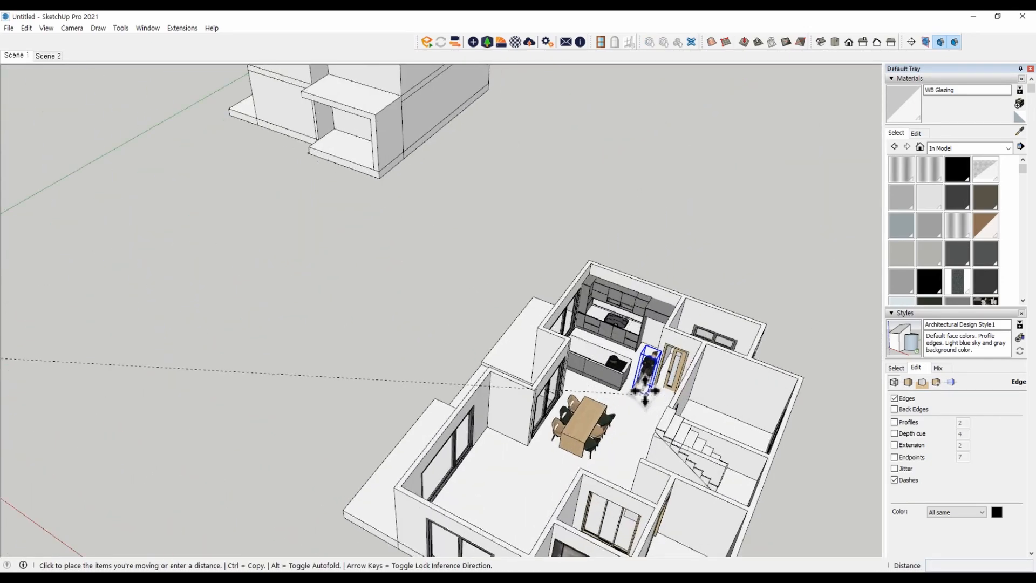
pyautogui.press('space')
# Scale the island's end cabinet near the window narrower along the island's length, to about 0.76.
pyautogui.scroll(5, 655, 365)
pyautogui.moveTo(655, 365); pyautogui.dragTo(451, 317, button='middle')
pyautogui.scroll(5, 451, 324)
pyautogui.moveTo(346, 318); pyautogui.dragTo(486, 247, button='middle')
pyautogui.scroll(3, 486, 247)
pyautogui.press('s')
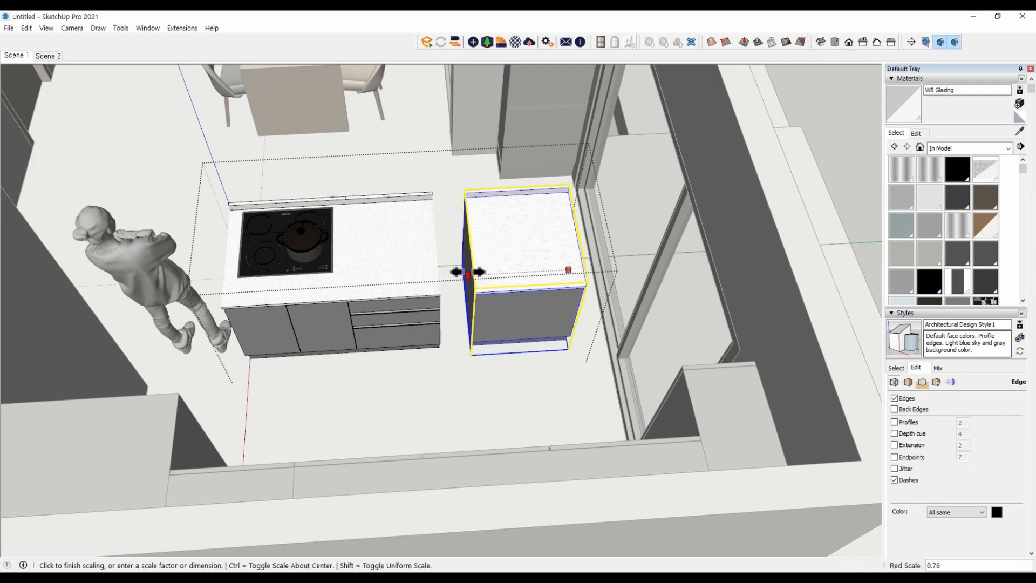
# Move the island's cooktop and drawer cabinets together against the narrowed end cabinet.
pyautogui.click(193, 166)
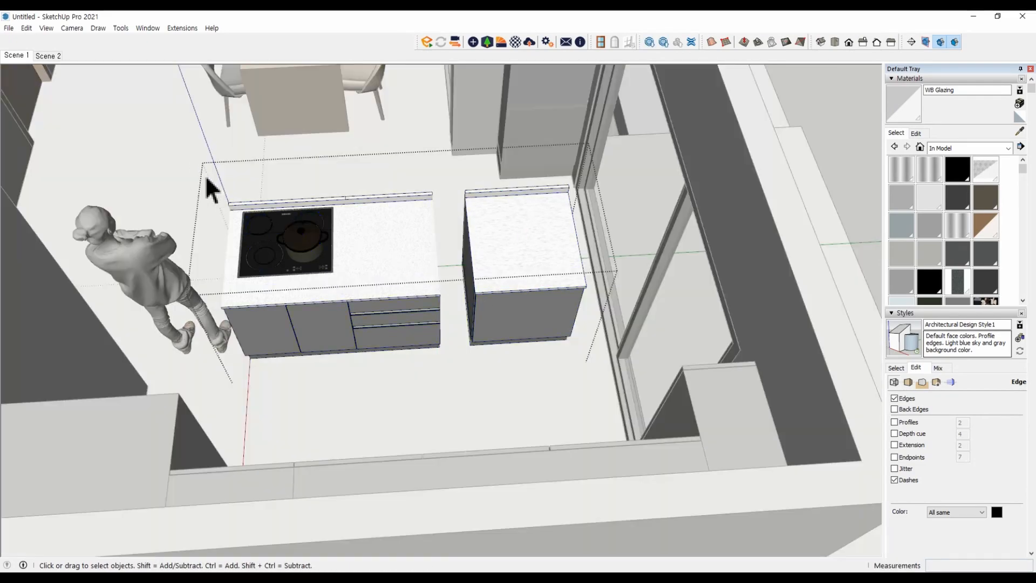
pyautogui.press('m')
pyautogui.scroll(3, 451, 324)
pyautogui.click(425, 167)
pyautogui.click(469, 152)
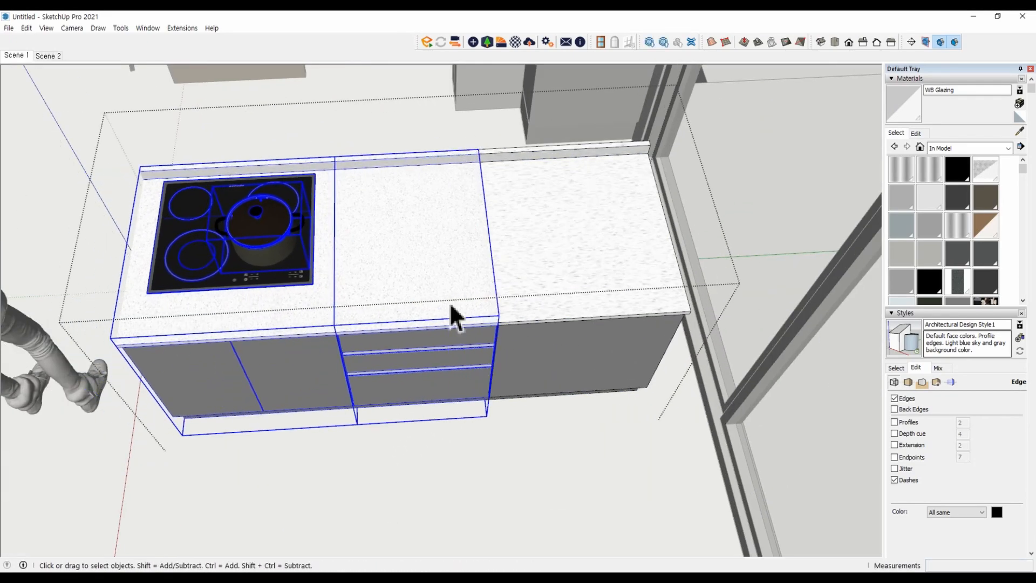
pyautogui.press('space')
# Import the TV component from the 가구 옷장 장식장 folder and place it in the living room.
pyautogui.scroll(-5, 454, 278)
pyautogui.scroll(-5, 697, 210)
pyautogui.moveTo(697, 211); pyautogui.dragTo(754, 346, button='middle')
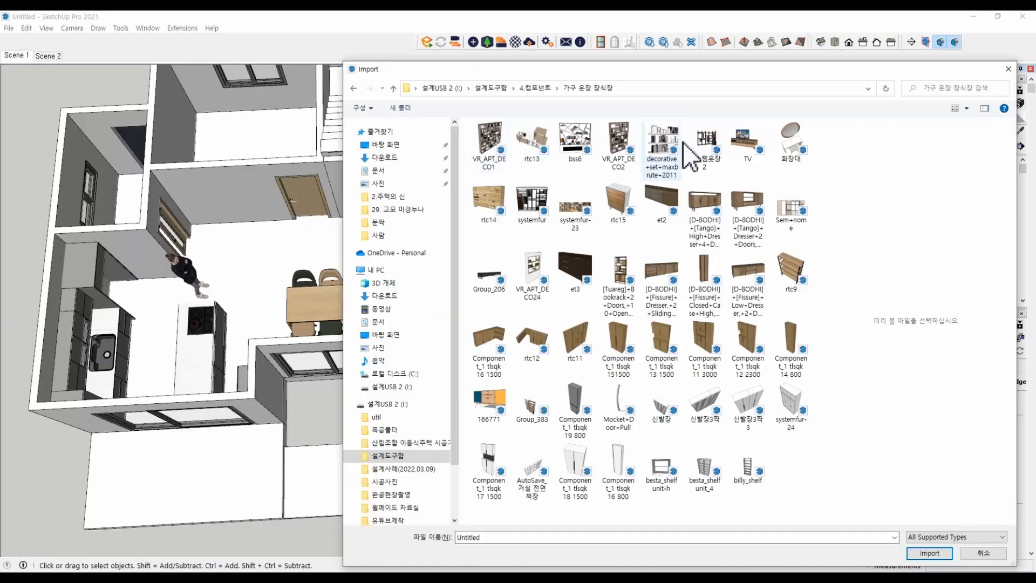
pyautogui.click(746, 152)
pyautogui.click(929, 553)
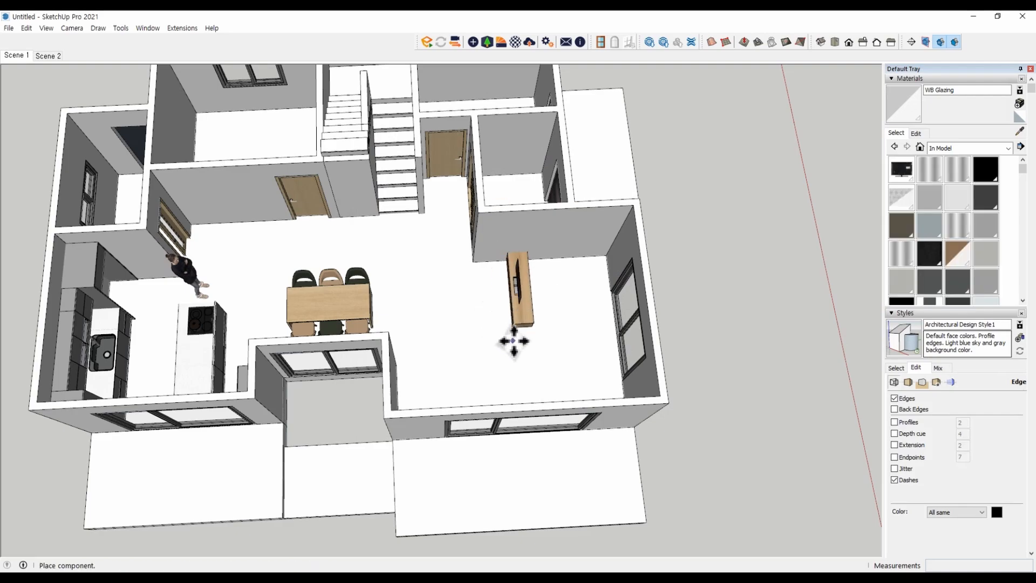
pyautogui.click(510, 343)
# Rotate the TV stand 90 degrees so it runs parallel to the living room's inner wall.
pyautogui.scroll(5, 518, 324)
pyautogui.scroll(-1, 549, 302)
pyautogui.press('q')
pyautogui.click(552, 324)
pyautogui.click(566, 310)
pyautogui.click(588, 297)
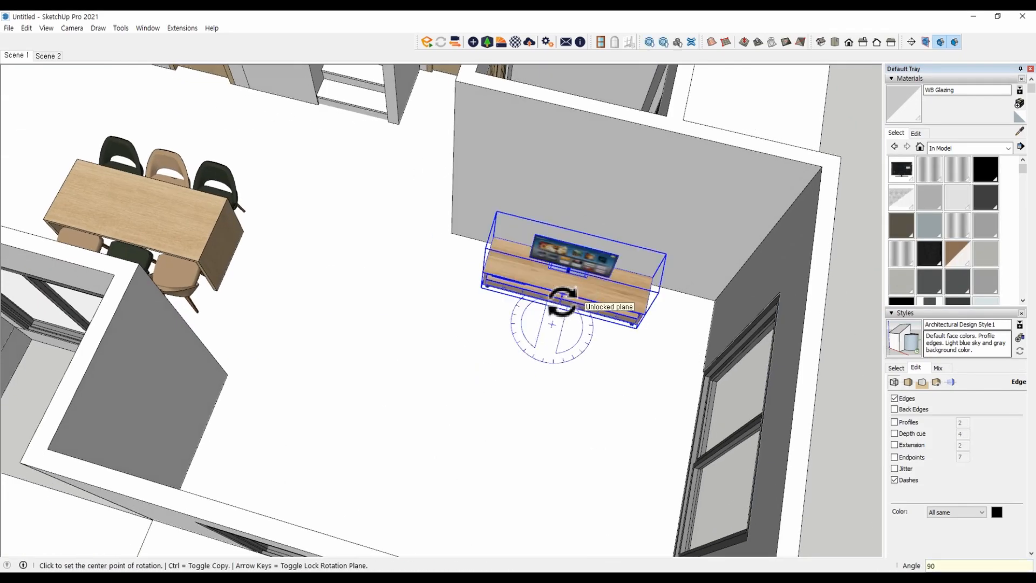
pyautogui.moveTo(588, 296); pyautogui.dragTo(386, 248, button='middle')
# Enlarge the television uniformly to nearly the stand's width and recentre it over the stand.
pyautogui.press('space')
pyautogui.scroll(5, 393, 284)
pyautogui.moveTo(501, 246); pyautogui.dragTo(521, 208, button='middle')
pyautogui.doubleClick(527, 203)
pyautogui.scroll(3, 528, 204)
pyautogui.click(515, 203)
pyautogui.press('s')
pyautogui.click(452, 163)
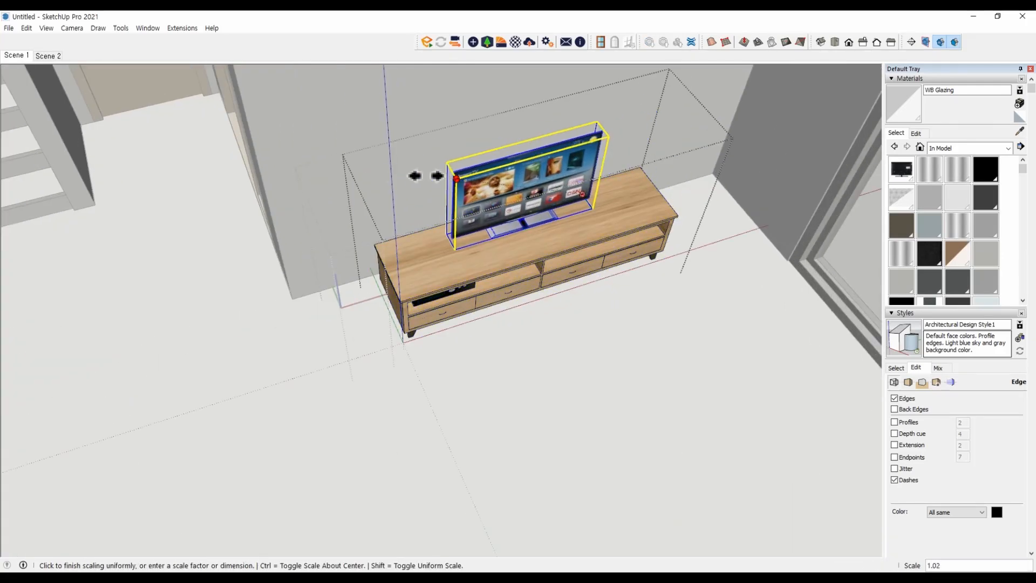
pyautogui.click(342, 181)
pyautogui.scroll(-10, 523, 358)
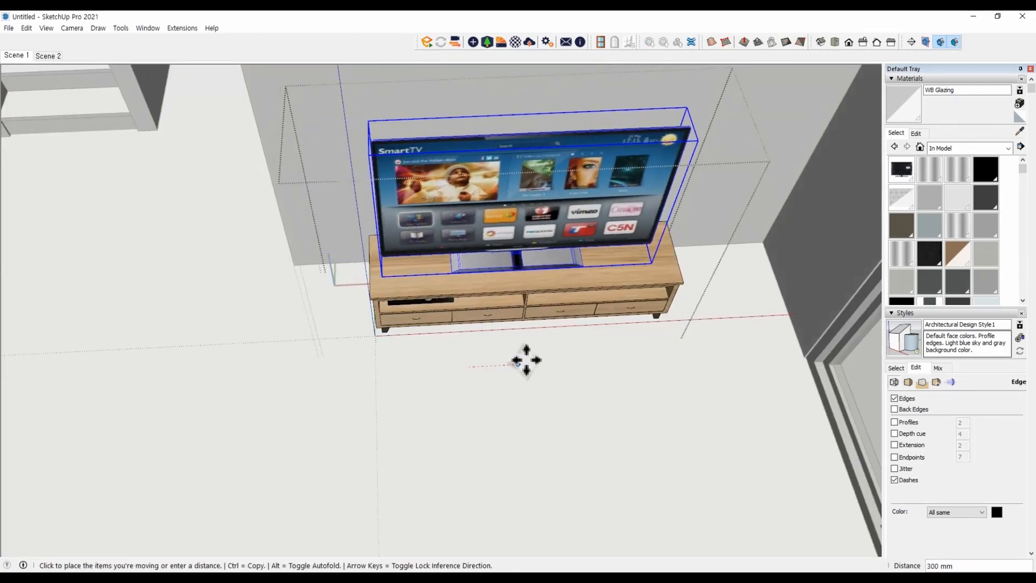
# Open the 소파k folder for import and reverse the sort order of its sofa files.
pyautogui.moveTo(397, 343); pyautogui.dragTo(771, 354, button='middle')
pyautogui.scroll(4, 500, 363)
pyautogui.moveTo(500, 364); pyautogui.dragTo(469, 349, button='middle')
pyautogui.hotkey('ctrl', 'i')
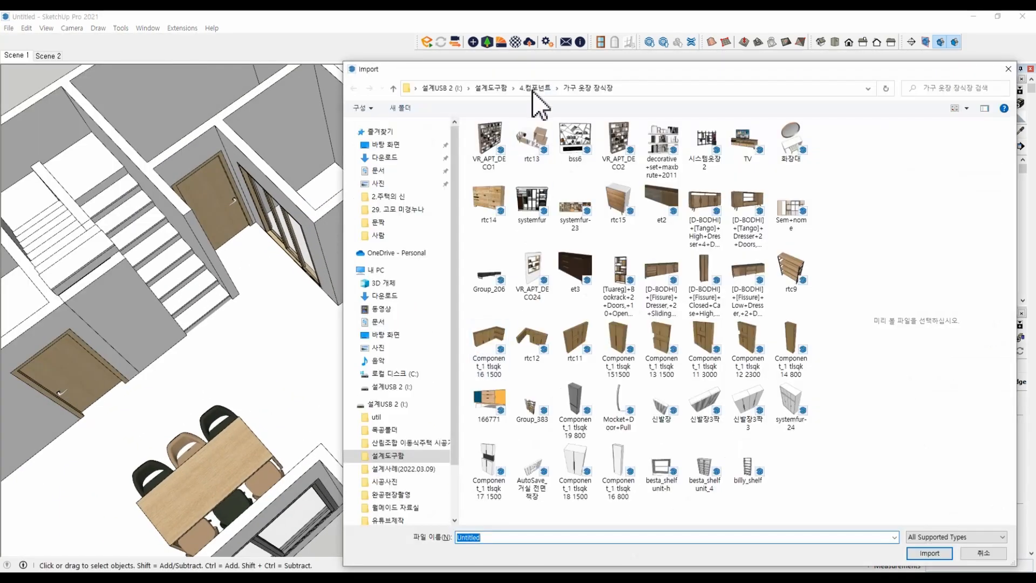
pyautogui.doubleClick(517, 310)
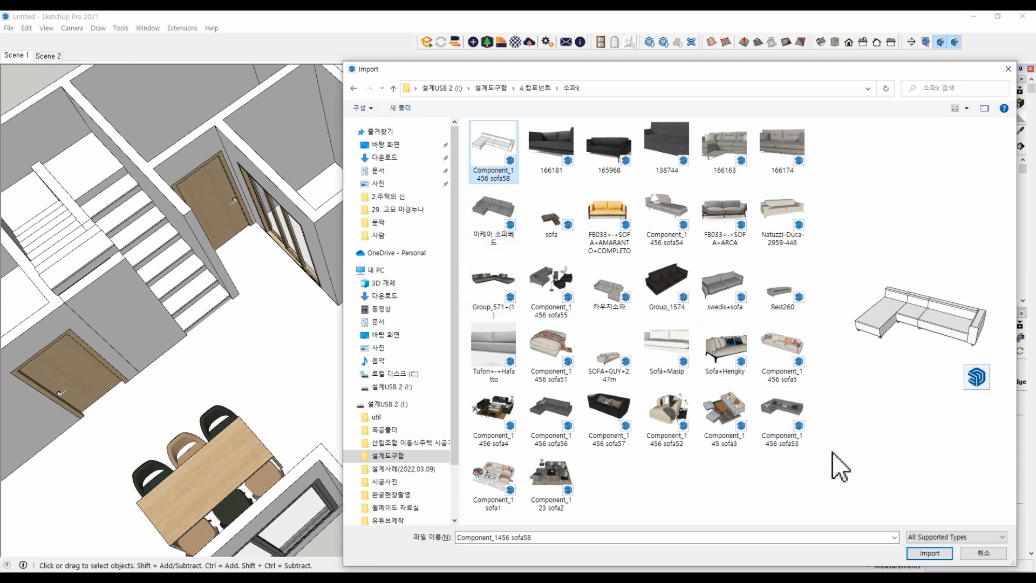
pyautogui.rightClick(642, 486)
pyautogui.moveTo(696, 350)
pyautogui.click(794, 421)
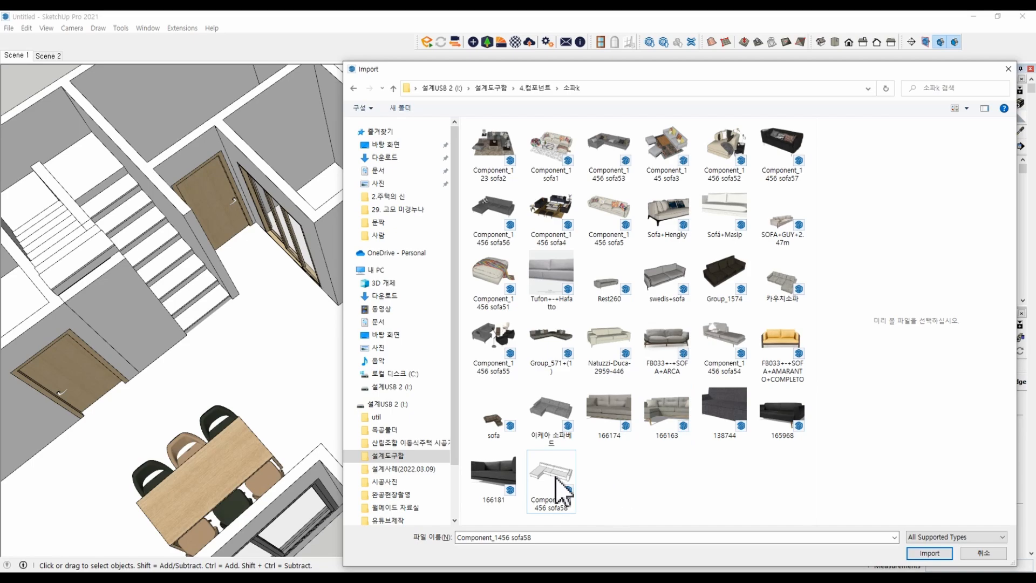
# Import the black sofa file 165968 and place it in the living room.
pyautogui.click(782, 418)
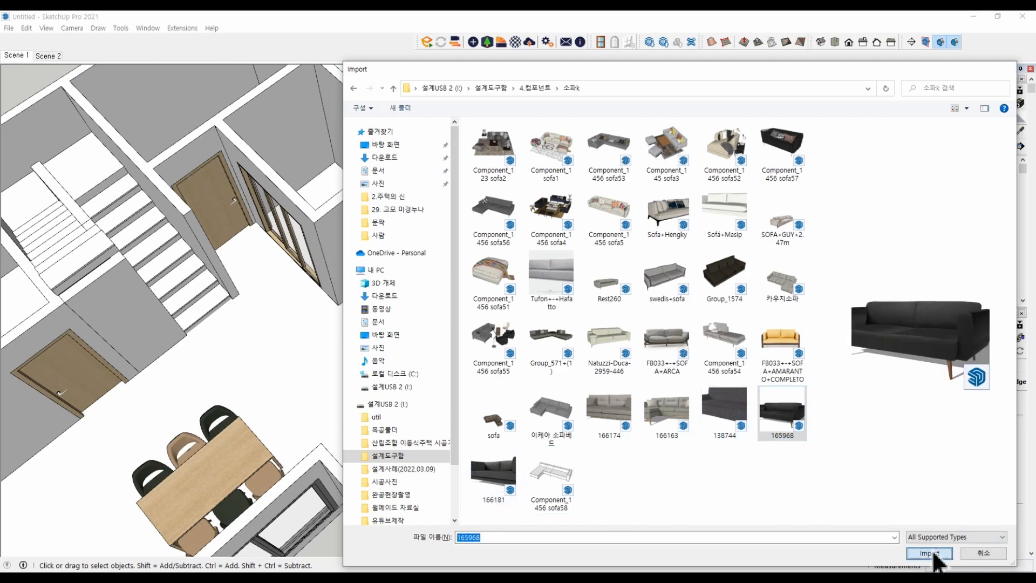
pyautogui.click(934, 553)
pyautogui.click(491, 402)
# Rotate the sofa on the floor so it faces the TV stand.
pyautogui.moveTo(491, 402); pyautogui.dragTo(836, 397, button='middle')
pyautogui.scroll(3, 496, 384)
pyautogui.click(580, 388)
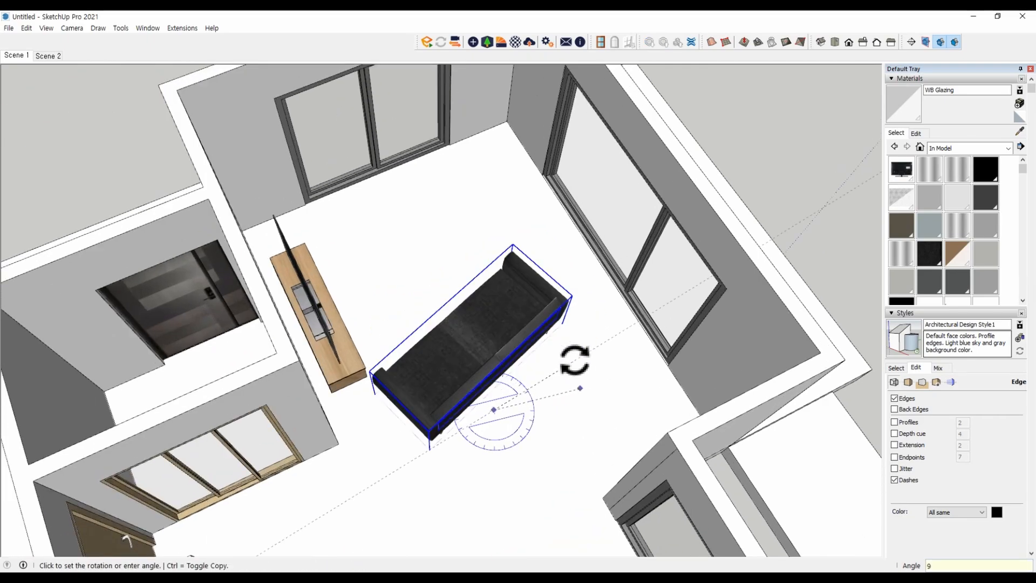
pyautogui.click(475, 345)
# Move the sofa against the living room's long window wall, opposite the TV stand.
pyautogui.moveTo(507, 373); pyautogui.dragTo(459, 383, button='middle')
pyautogui.press('m')
pyautogui.click(460, 521)
pyautogui.click(586, 354)
pyautogui.scroll(-5, 764, 227)
pyautogui.moveTo(764, 227); pyautogui.dragTo(232, 335, button='middle')
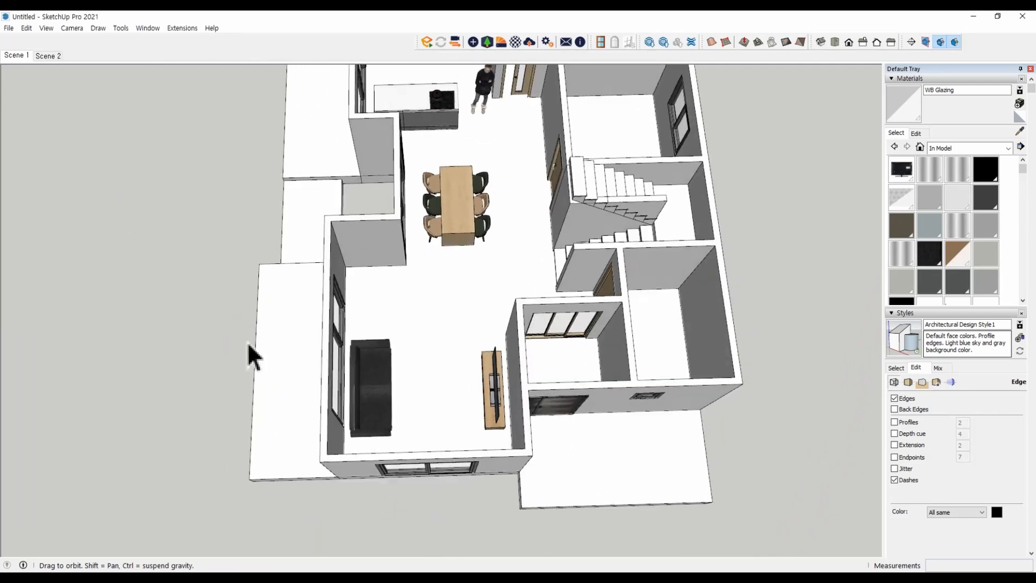
pyautogui.scroll(4, 340, 300)
pyautogui.scroll(2, 441, 313)
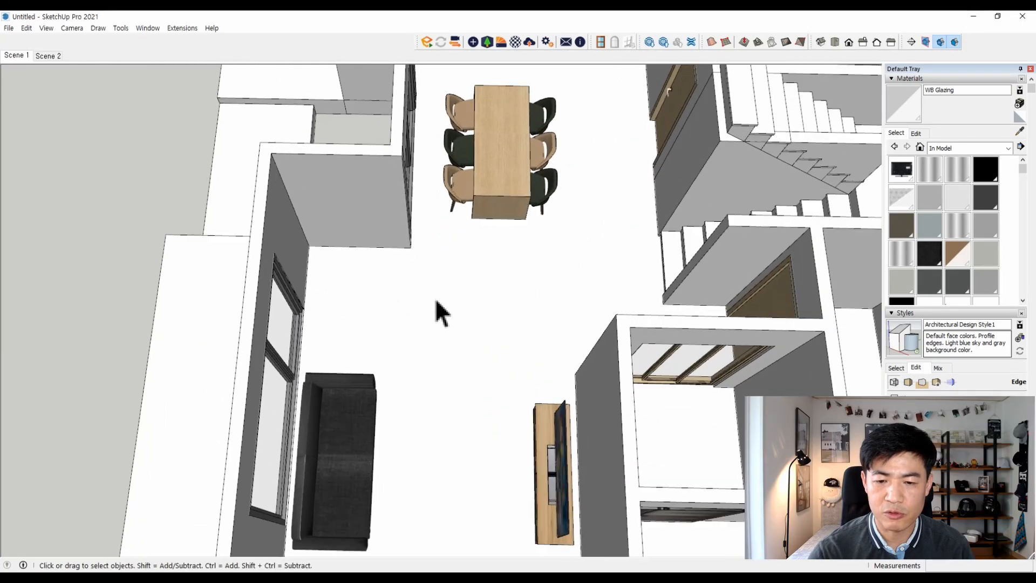
# Place the teal beanbag on the living room floor near the end of the sofa and rotate it.
pyautogui.click(334, 329)
pyautogui.moveTo(398, 256); pyautogui.dragTo(353, 233, button='middle')
pyautogui.scroll(2, 363, 276)
pyautogui.click(363, 281)
pyautogui.press('q')
pyautogui.click(395, 341)
pyautogui.click(486, 345)
pyautogui.click(479, 298)
pyautogui.press('m')
pyautogui.press('space')
pyautogui.click(526, 381)
# Import the bed hg_bed 14 from the 침대k component folder and place it in the bedroom beside the staircase.
pyautogui.scroll(-5, 529, 381)
pyautogui.moveTo(532, 382); pyautogui.dragTo(518, 308, button='middle')
pyautogui.scroll(4, 518, 307)
pyautogui.scroll(-4, 597, 351)
pyautogui.scroll(5, 454, 217)
pyautogui.moveTo(453, 217); pyautogui.dragTo(401, 221, button='middle')
pyautogui.hotkey('alt', 'f')
pyautogui.press('i')
pyautogui.click(533, 89)
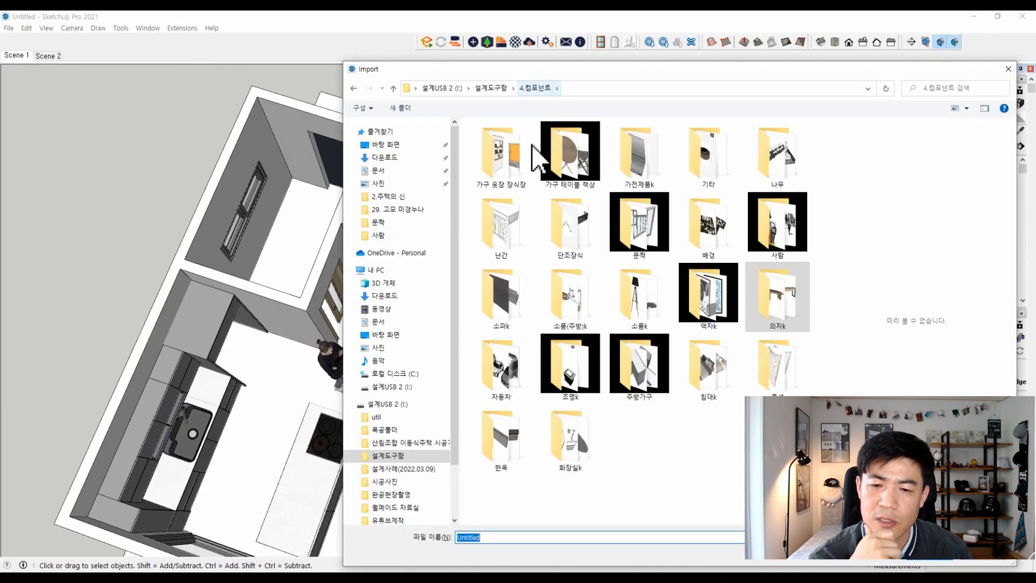
pyautogui.doubleClick(725, 361)
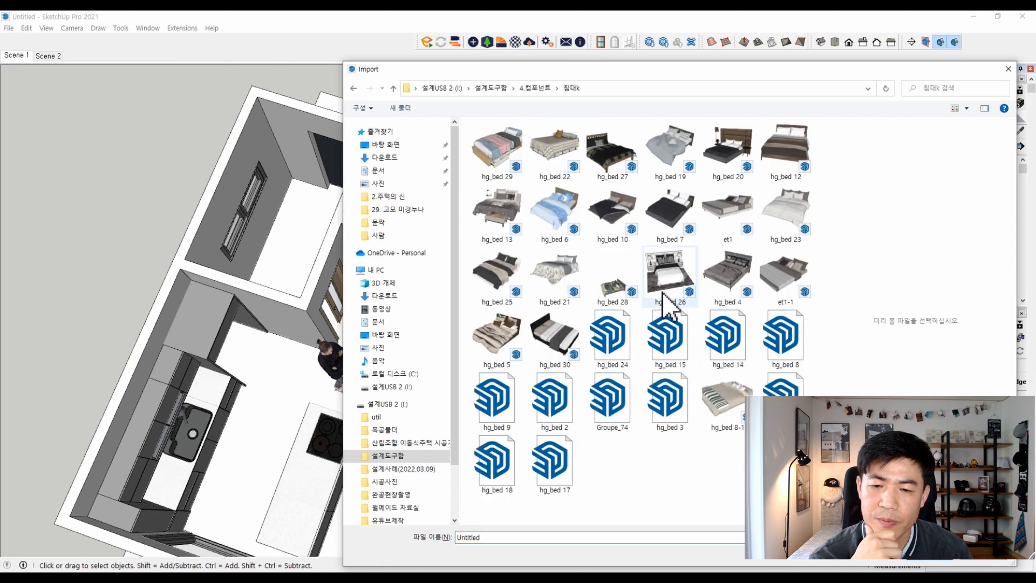
pyautogui.doubleClick(730, 334)
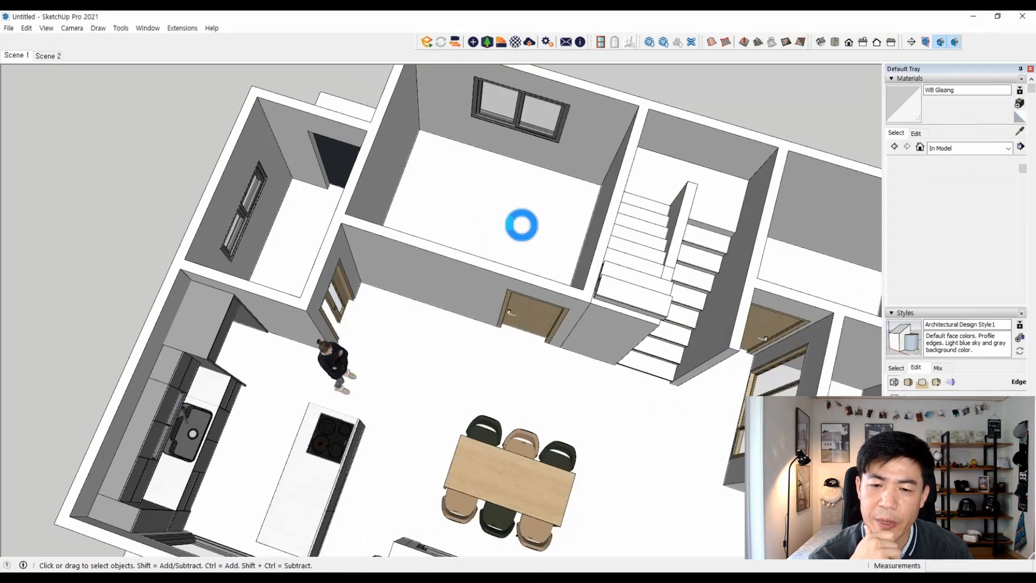
pyautogui.click(535, 250)
# Rotate the bed so its headboard faces the window wall and move it up to that wall.
pyautogui.scroll(3, 512, 190)
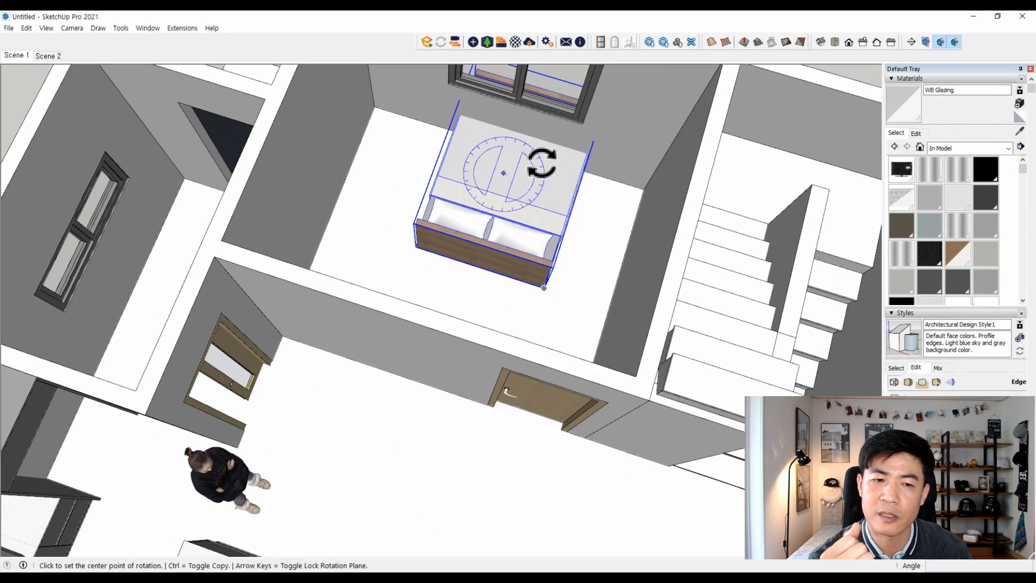
pyautogui.click(541, 163)
pyautogui.click(556, 191)
pyautogui.scroll(-5, 504, 203)
pyautogui.press('m')
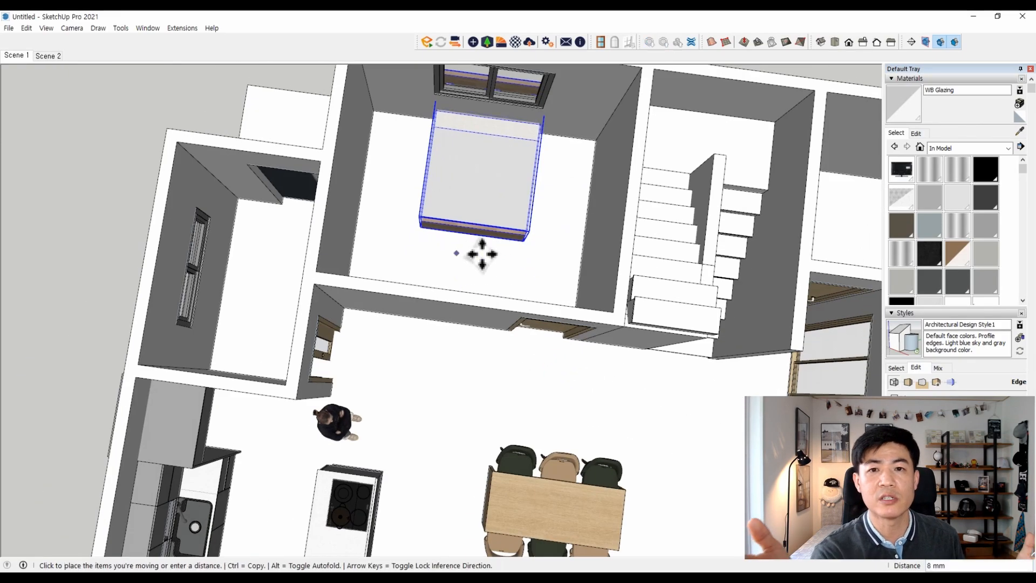
pyautogui.moveTo(509, 255); pyautogui.dragTo(865, 219, button='middle')
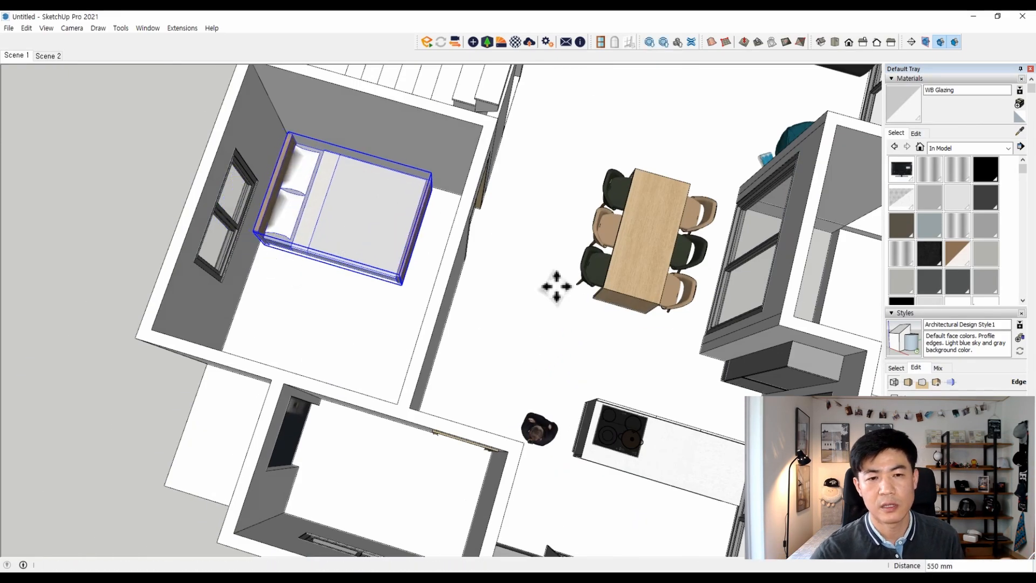
pyautogui.press('space')
# Rotate the bed 90 degrees on the floor so its headboard faces the staircase wall.
pyautogui.moveTo(556, 285); pyautogui.dragTo(507, 302, button='middle')
pyautogui.scroll(2, 527, 181)
pyautogui.press('q')
pyautogui.click(518, 194)
pyautogui.click(522, 165)
pyautogui.write('90')
pyautogui.press('Return')
# Move the bed into the bedroom corner between the window wall and the staircase wall.
pyautogui.scroll(-3, 549, 176)
pyautogui.moveTo(496, 259); pyautogui.dragTo(465, 280, button='middle')
pyautogui.scroll(3, 409, 222)
pyautogui.press('m')
pyautogui.click(409, 222)
pyautogui.click(407, 260)
pyautogui.click(407, 260)
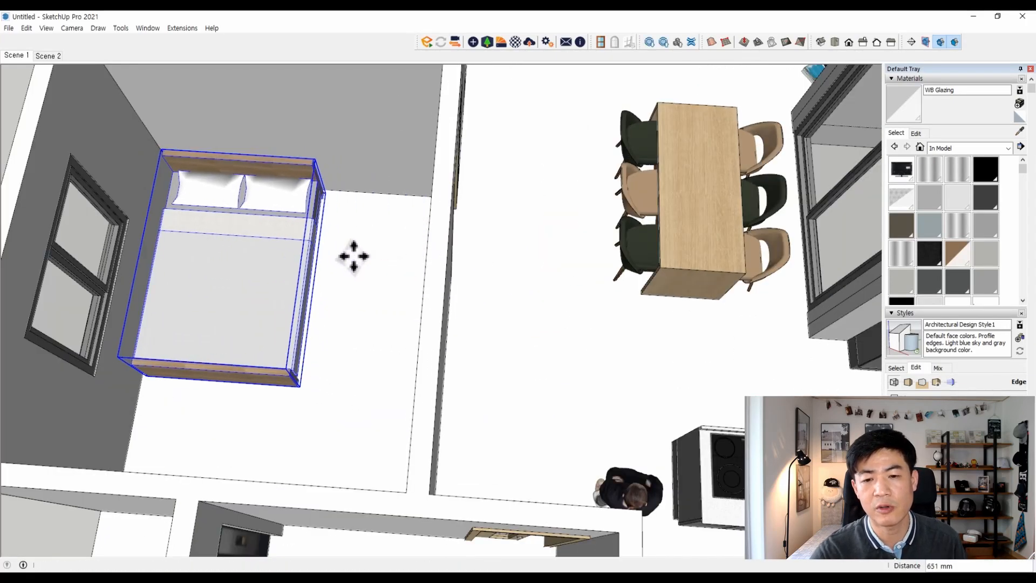
pyautogui.click(347, 252)
pyautogui.scroll(-3, 347, 252)
pyautogui.moveTo(351, 254); pyautogui.dragTo(216, 167, button='middle')
pyautogui.press('space')
pyautogui.click(247, 87)
# Import the multi-door cabinet 신발장3짝 from the 가구 옷장 장식장 folder and place it along the bedroom wall opposite the headboard.
pyautogui.moveTo(372, 238); pyautogui.dragTo(162, 272, button='middle')
pyautogui.moveTo(475, 286); pyautogui.dragTo(438, 238, button='middle')
pyautogui.scroll(2, 437, 238)
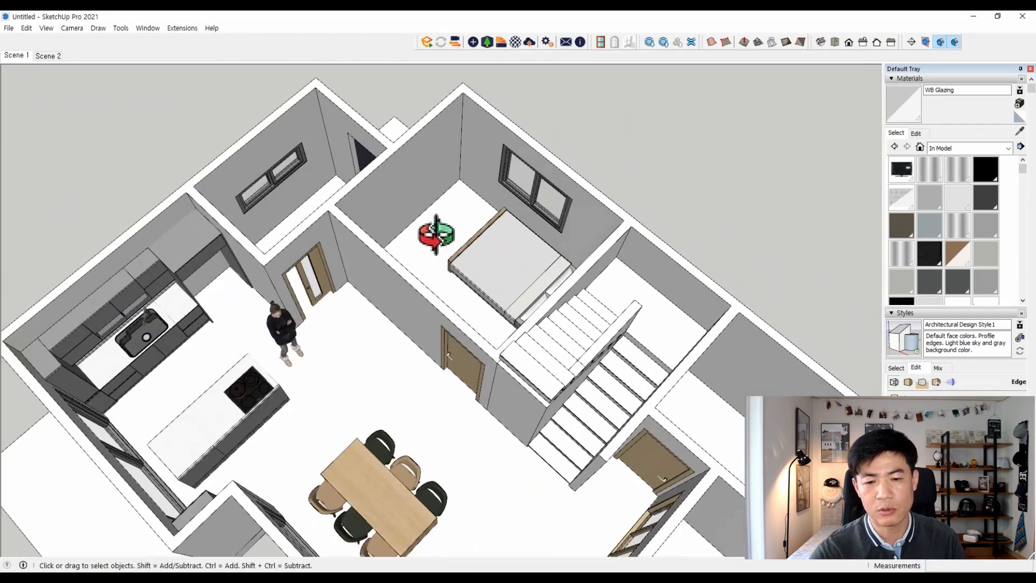
pyautogui.hotkey('ctrl', 'i')
pyautogui.click(538, 86)
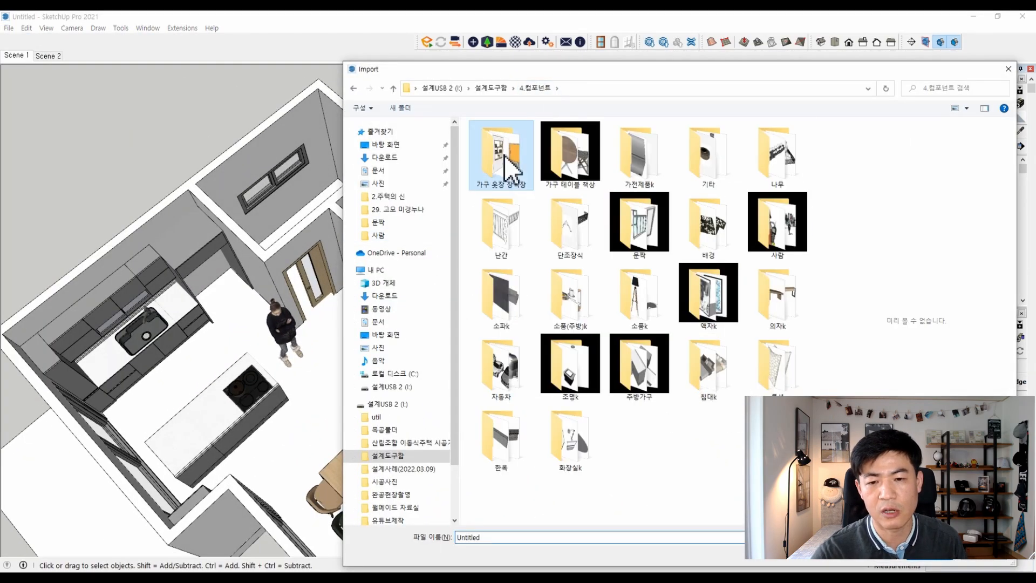
pyautogui.doubleClick(499, 157)
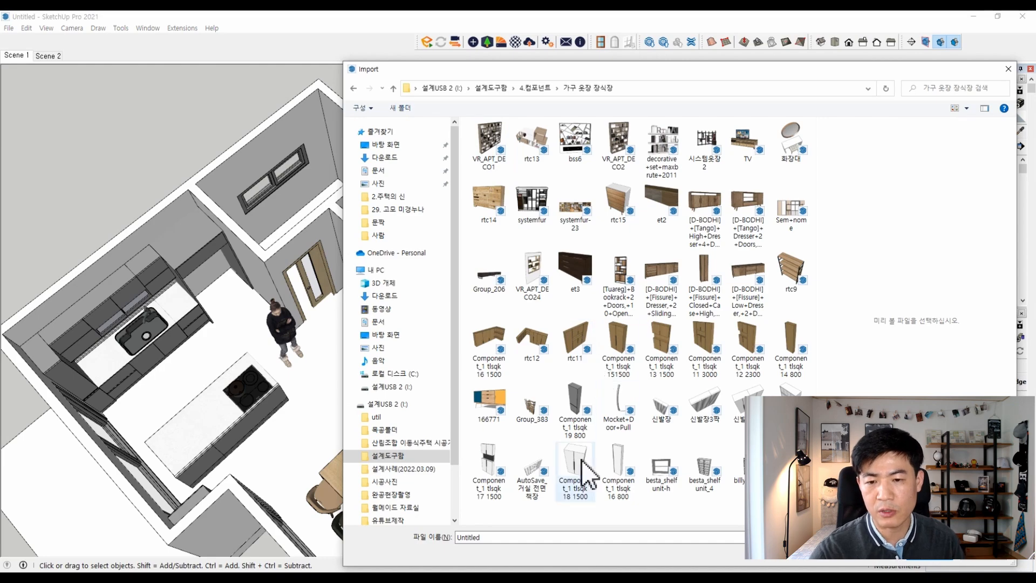
pyautogui.doubleClick(721, 409)
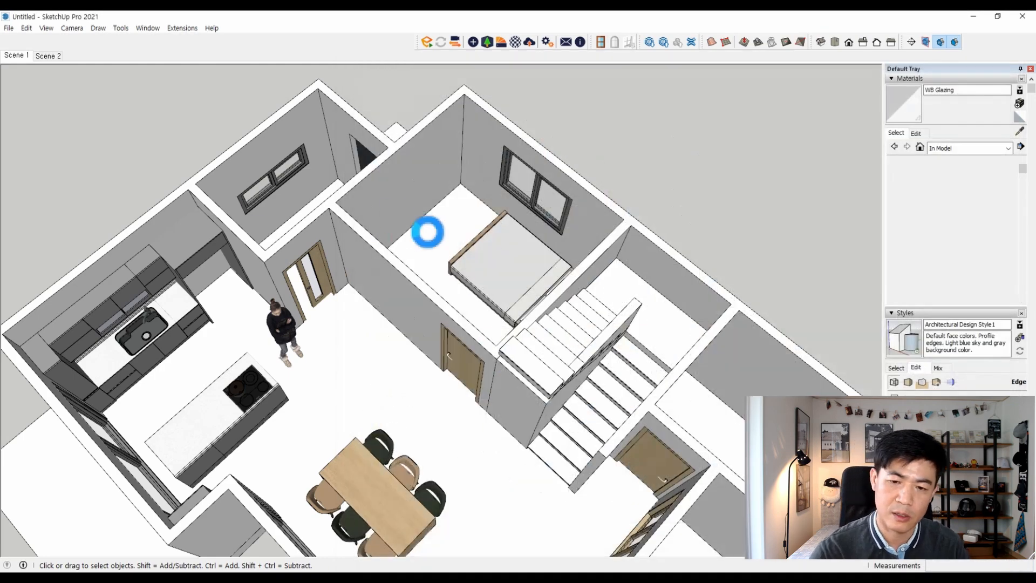
pyautogui.scroll(5, 556, 157)
pyautogui.click(744, 121)
pyautogui.click(745, 103)
pyautogui.click(758, 91)
pyautogui.scroll(-4, 432, 208)
pyautogui.moveTo(431, 208); pyautogui.dragTo(351, 219, button='middle')
pyautogui.scroll(-3, 378, 227)
pyautogui.press('space')
pyautogui.click(643, 295)
# Import the chest of drawers rtc15 and place it in the bedroom beside the wardrobe.
pyautogui.moveTo(513, 318); pyautogui.dragTo(488, 360, button='middle')
pyautogui.scroll(2, 487, 360)
pyautogui.hotkey('alt', 'f')
pyautogui.press('i')
pyautogui.click(614, 207)
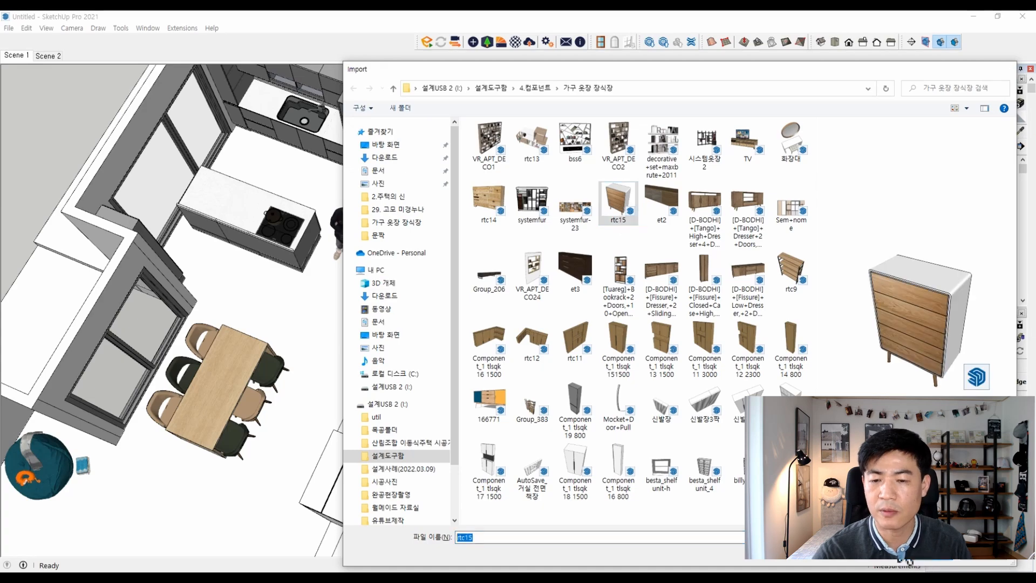
pyautogui.click(921, 563)
pyautogui.click(447, 309)
pyautogui.press('space')
pyautogui.click(677, 180)
# Import a one-piece toilet, a shower set and a mirrored vanity from the 화장실k folder and place them in or near the bathroom.
pyautogui.scroll(-3, 416, 227)
pyautogui.moveTo(373, 426); pyautogui.dragTo(738, 324, button='middle')
pyautogui.scroll(-3, 432, 346)
pyautogui.moveTo(350, 394); pyautogui.dragTo(284, 211, button='middle')
pyautogui.scroll(5, 285, 210)
pyautogui.scroll(1, 597, 259)
pyautogui.scroll(-2, 596, 259)
pyautogui.scroll(-1, 334, 279)
pyautogui.keyDown('shift'); pyautogui.moveTo(335, 279); pyautogui.dragTo(380, 258, button='middle'); pyautogui.keyUp('shift')
pyautogui.scroll(2, 380, 258)
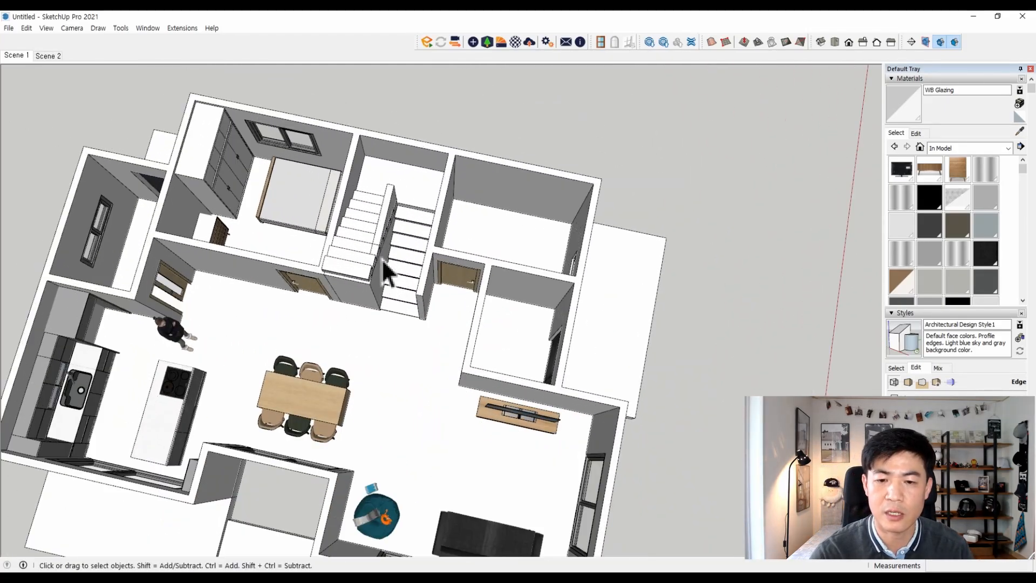
pyautogui.click(9, 28)
pyautogui.click(32, 206)
pyautogui.click(546, 89)
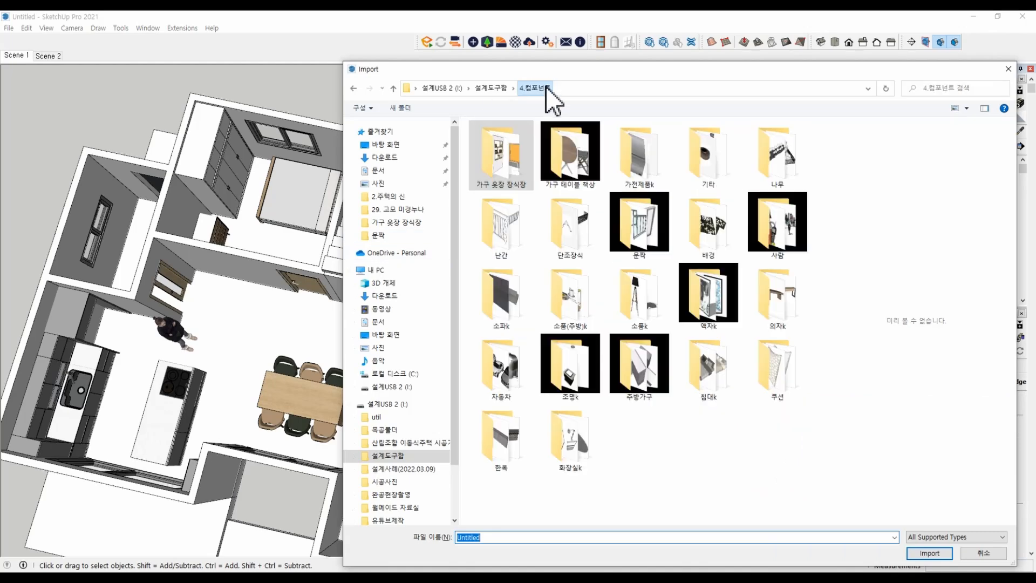
pyautogui.doubleClick(577, 435)
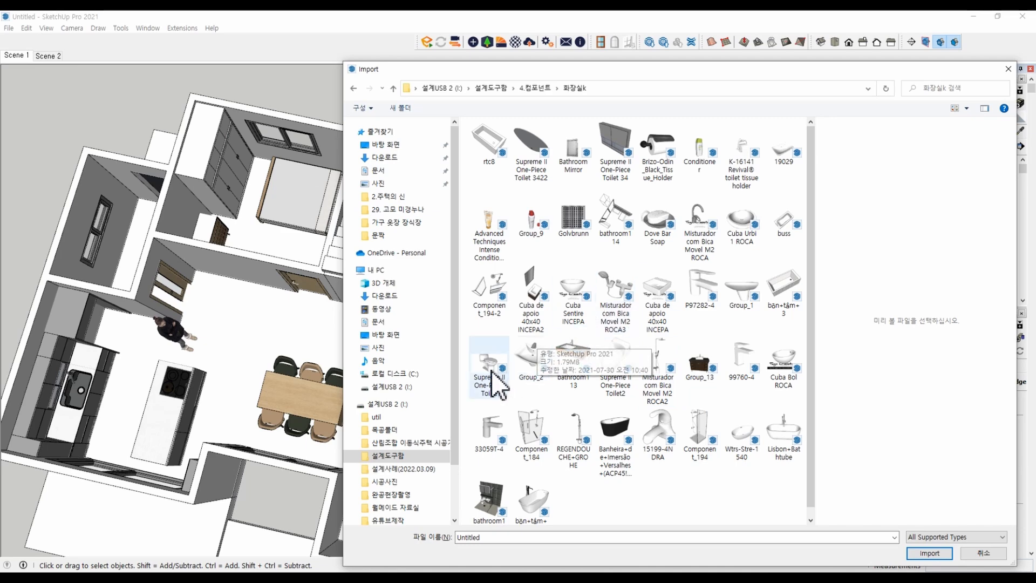
pyautogui.click(927, 551)
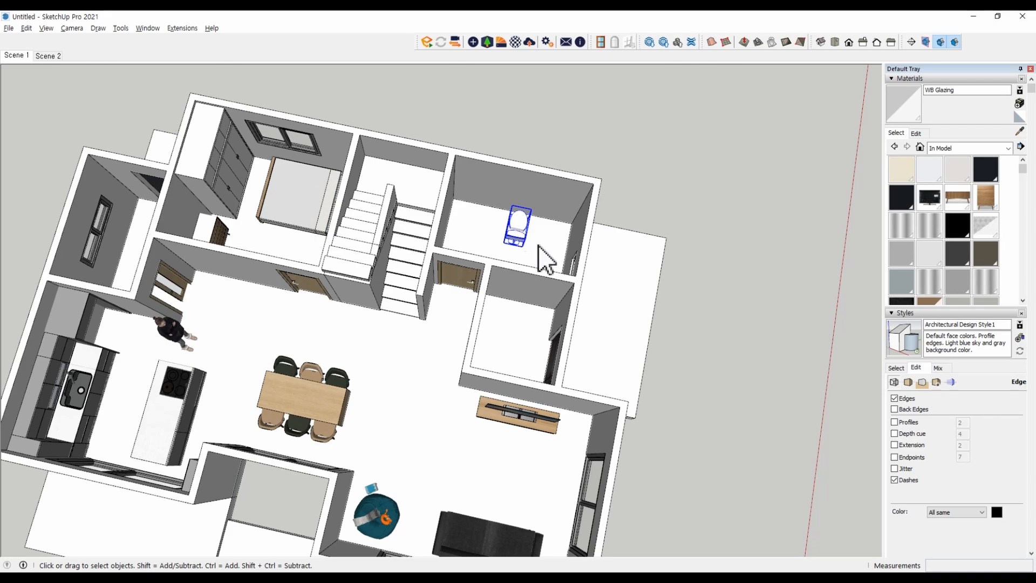
pyautogui.hotkey('ctrl', 'i')
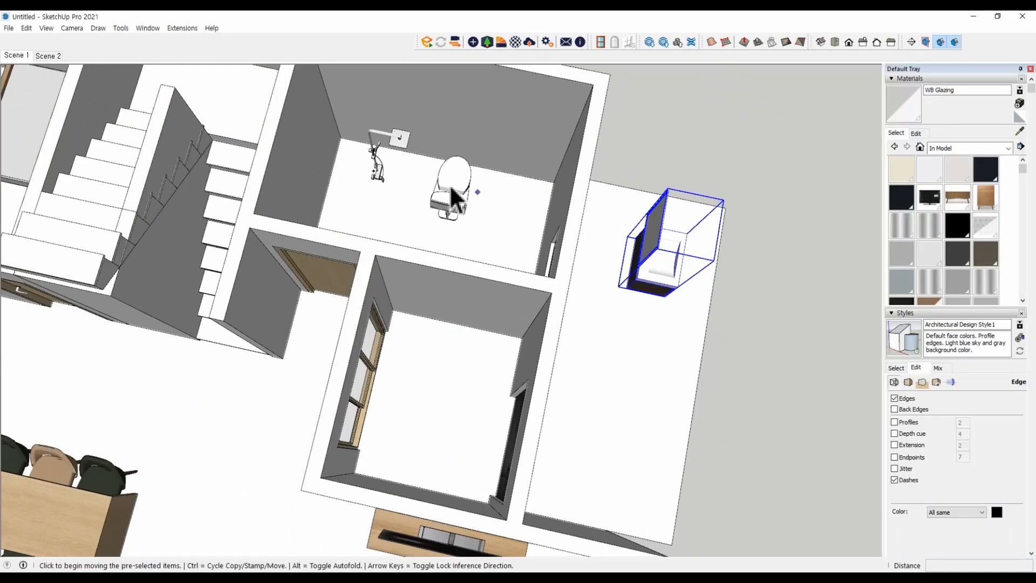
# Rotate the toilet on the floor so its tank faces the bathroom's outer long wall.
pyautogui.moveTo(350, 259); pyautogui.dragTo(452, 254, button='middle')
pyautogui.scroll(3, 477, 253)
pyautogui.click(476, 257)
pyautogui.click(544, 240)
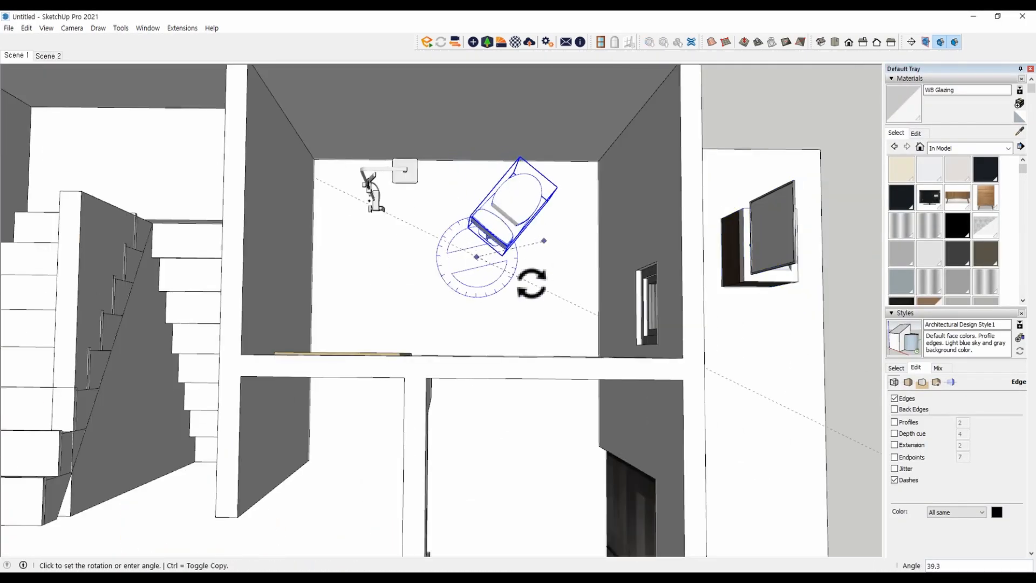
pyautogui.moveTo(527, 283); pyautogui.dragTo(296, 278, button='middle')
pyautogui.scroll(4, 514, 319)
# Move the toilet against the outer long wall, near the bathroom corner by the staircase.
pyautogui.press('m')
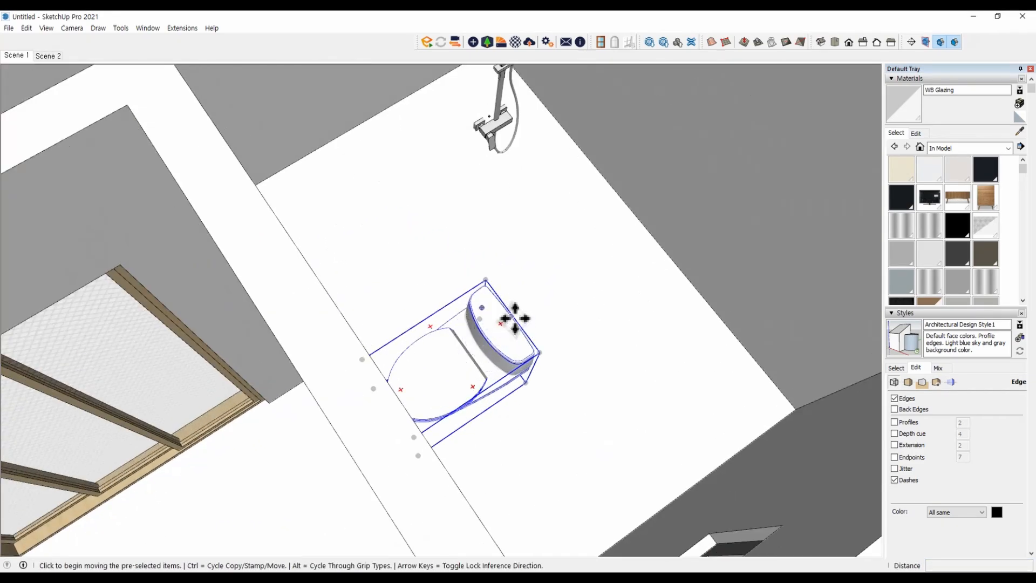
pyautogui.click(512, 316)
pyautogui.scroll(-5, 652, 227)
pyautogui.scroll(4, 608, 139)
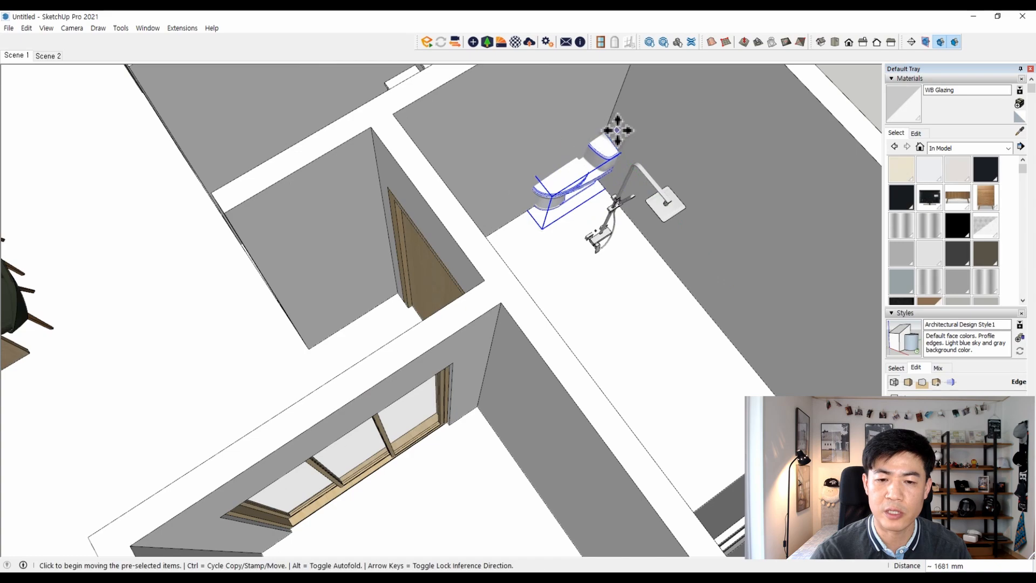
pyautogui.click(638, 144)
pyautogui.press('space')
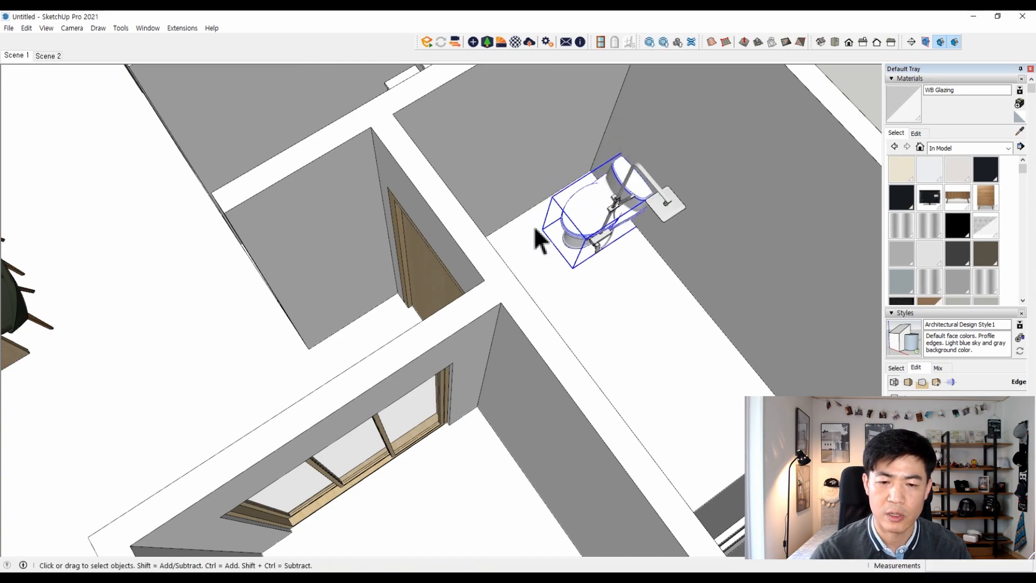
# Rotate the mirrored vanity on the porch so its back lines up with the bathroom's outer long wall.
pyautogui.scroll(-4, 709, 265)
pyautogui.click(720, 315)
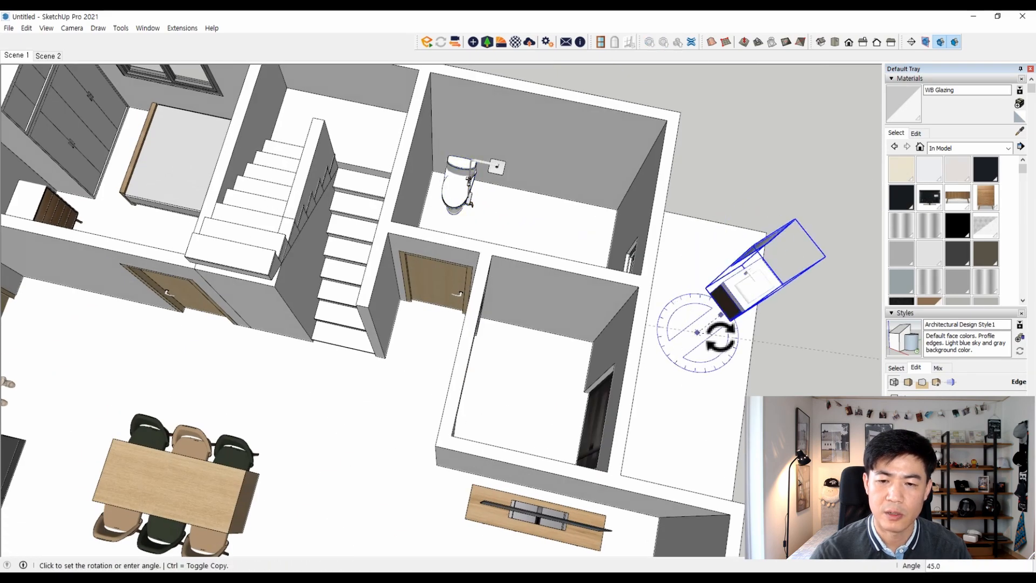
pyautogui.click(721, 337)
# Move the vanity into the bathroom beside the toilet, leaving a gap between the two.
pyautogui.scroll(5, 730, 305)
pyautogui.moveTo(731, 304); pyautogui.dragTo(718, 98, button='middle')
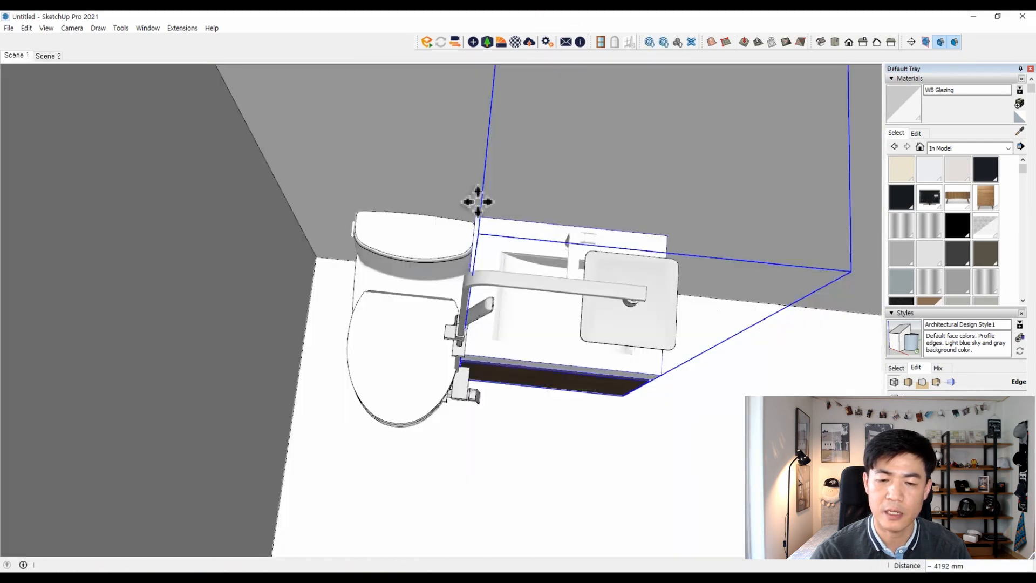
pyautogui.click(487, 178)
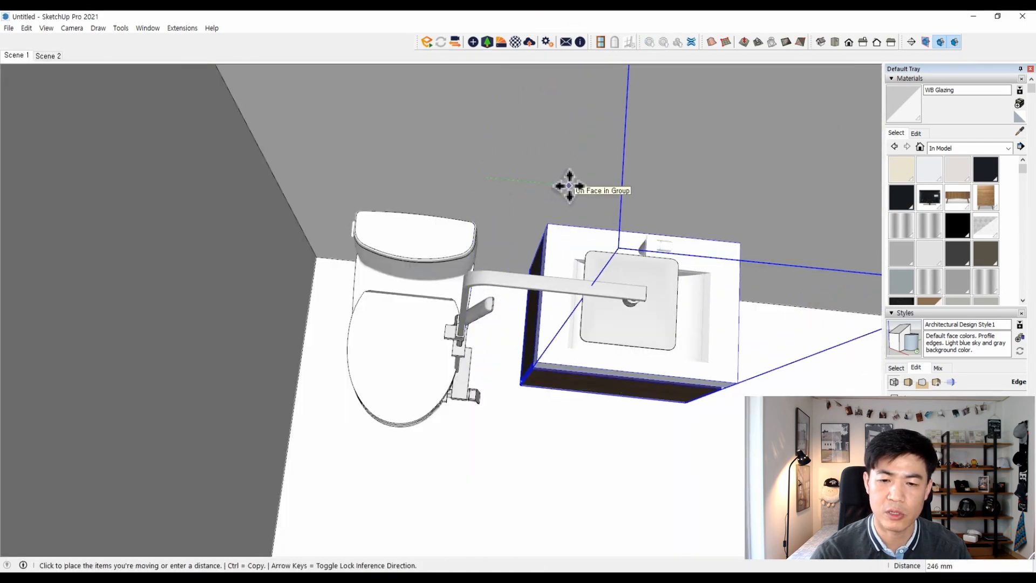
pyautogui.press('Return')
pyautogui.press('space')
# Adjust the vanity's position so its cabinet and mirror sit against the wall behind it.
pyautogui.scroll(-5, 446, 214)
pyautogui.moveTo(466, 205); pyautogui.dragTo(129, 254, button='middle')
pyautogui.scroll(5, 571, 415)
pyautogui.scroll(3, 571, 415)
pyautogui.press('m')
pyautogui.click(552, 435)
pyautogui.click(522, 444)
pyautogui.scroll(2, 582, 250)
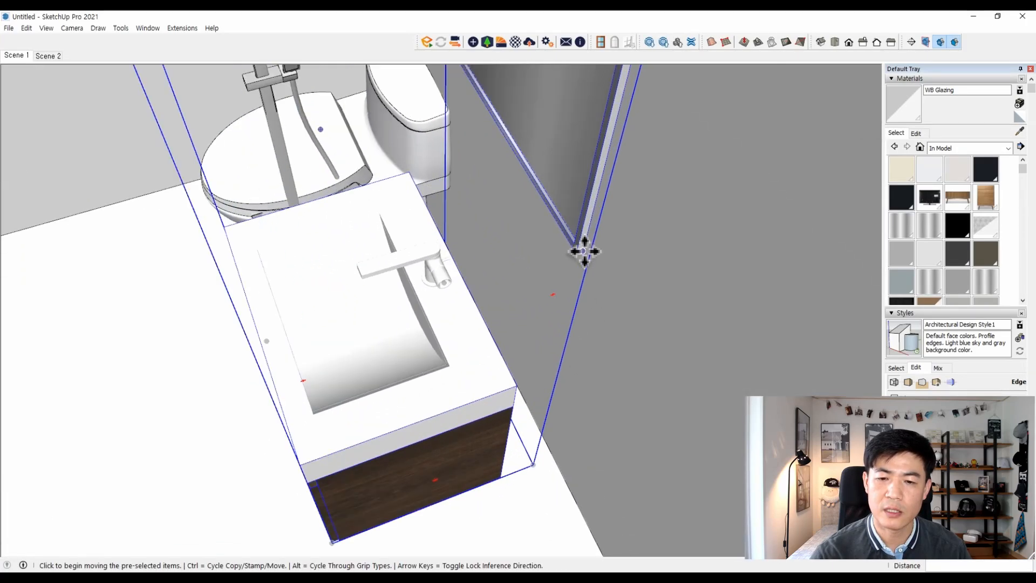
pyautogui.click(583, 251)
pyautogui.click(637, 232)
pyautogui.press('space')
# Select the shower set overlapping the vanity and rotate it so its arm projects into the bathroom.
pyautogui.scroll(-3, 637, 232)
pyautogui.moveTo(621, 345); pyautogui.dragTo(655, 356, button='middle')
pyautogui.scroll(-5, 654, 357)
pyautogui.moveTo(512, 334); pyautogui.dragTo(648, 356, button='middle')
pyautogui.scroll(3, 544, 278)
pyautogui.click(544, 277)
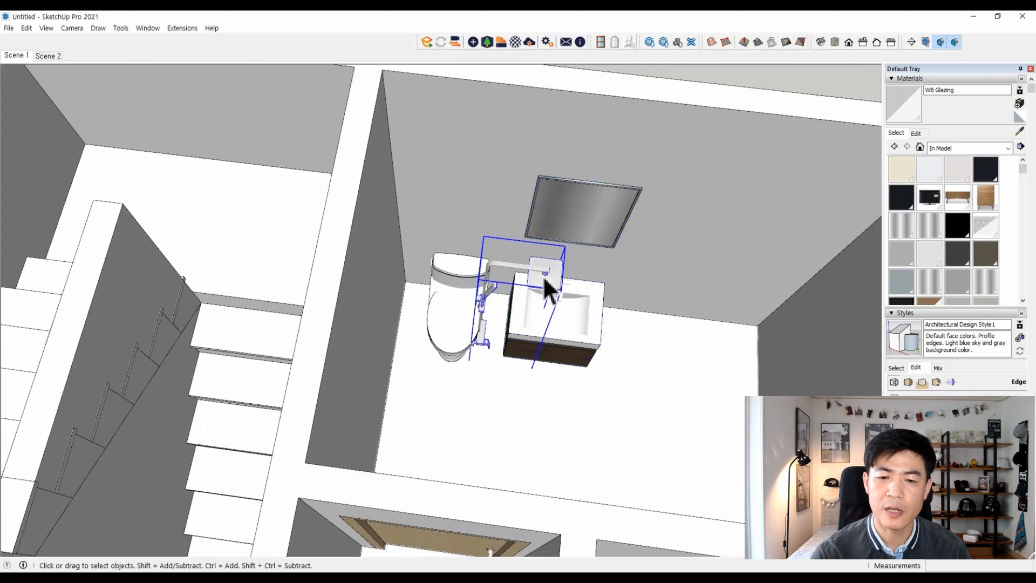
pyautogui.scroll(-3, 636, 419)
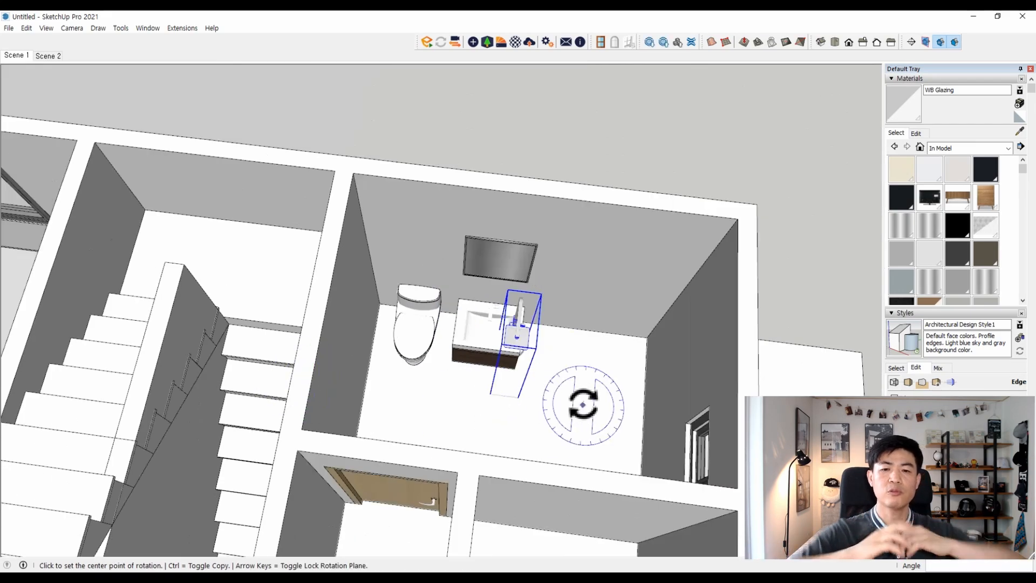
pyautogui.scroll(5, 582, 405)
# Move the shower set past the vanity and fit it against the same wall, toward the free corner.
pyautogui.press('m')
pyautogui.click(551, 382)
pyautogui.click(693, 401)
pyautogui.moveTo(692, 401); pyautogui.dragTo(756, 413, button='middle')
pyautogui.scroll(5, 542, 257)
pyautogui.click(541, 257)
pyautogui.click(475, 143)
# Move the shower set 450 mm along the wall it is mounted on.
pyautogui.scroll(-4, 466, 225)
pyautogui.moveTo(364, 171); pyautogui.dragTo(302, 138, button='middle')
pyautogui.scroll(5, 561, 221)
pyautogui.click(564, 236)
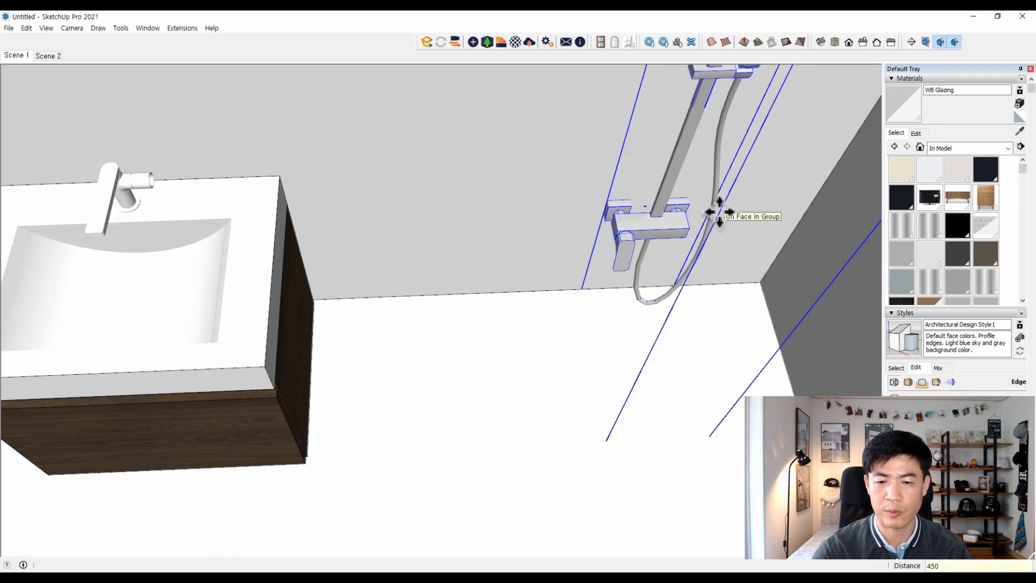
pyautogui.click(720, 212)
pyautogui.press('space')
pyautogui.scroll(-6, 615, 205)
pyautogui.click(615, 192)
# Move the small bathroom window along the outer wall, away from the entrance door and toward the house corner.
pyautogui.moveTo(614, 193); pyautogui.dragTo(355, 414, button='middle')
pyautogui.scroll(-3, 569, 315)
pyautogui.scroll(-3, 425, 330)
pyautogui.scroll(3, 444, 397)
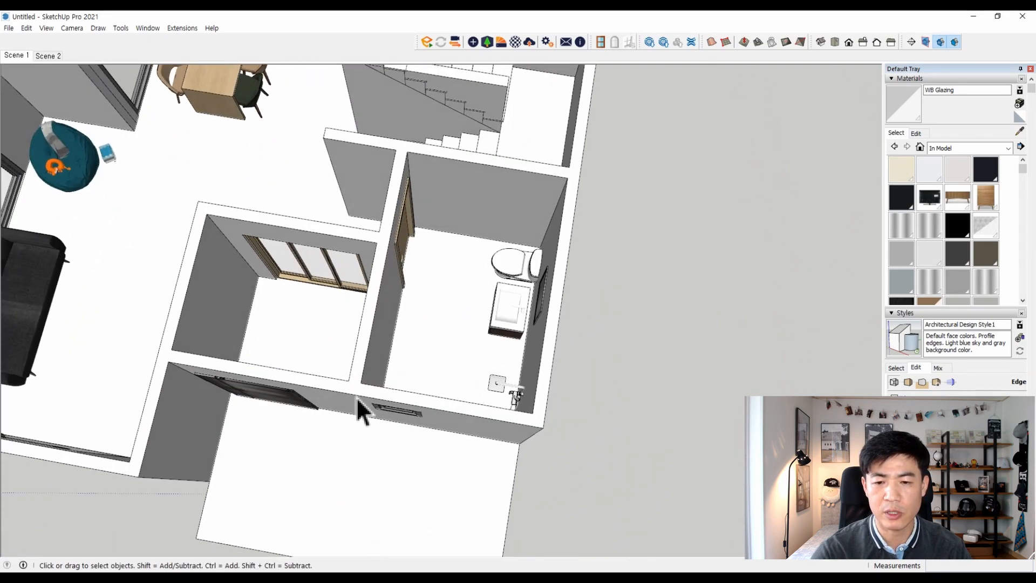
pyautogui.moveTo(391, 385); pyautogui.dragTo(22, 326, button='middle')
pyautogui.scroll(3, 459, 227)
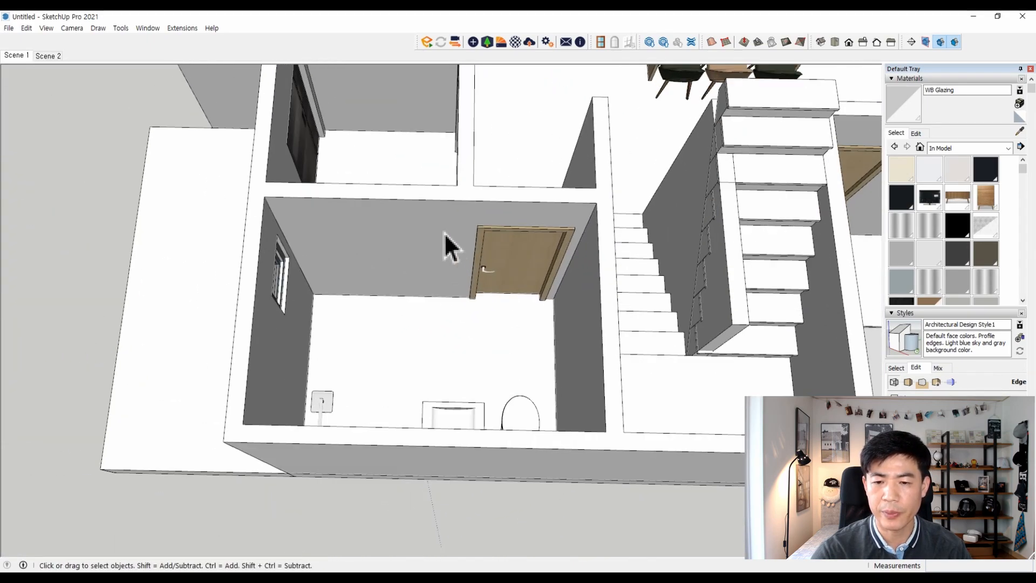
pyautogui.moveTo(124, 454); pyautogui.dragTo(463, 415, button='middle')
pyautogui.moveTo(452, 343); pyautogui.dragTo(477, 319, button='middle')
pyautogui.scroll(3, 475, 319)
pyautogui.press('m')
pyautogui.click(463, 313)
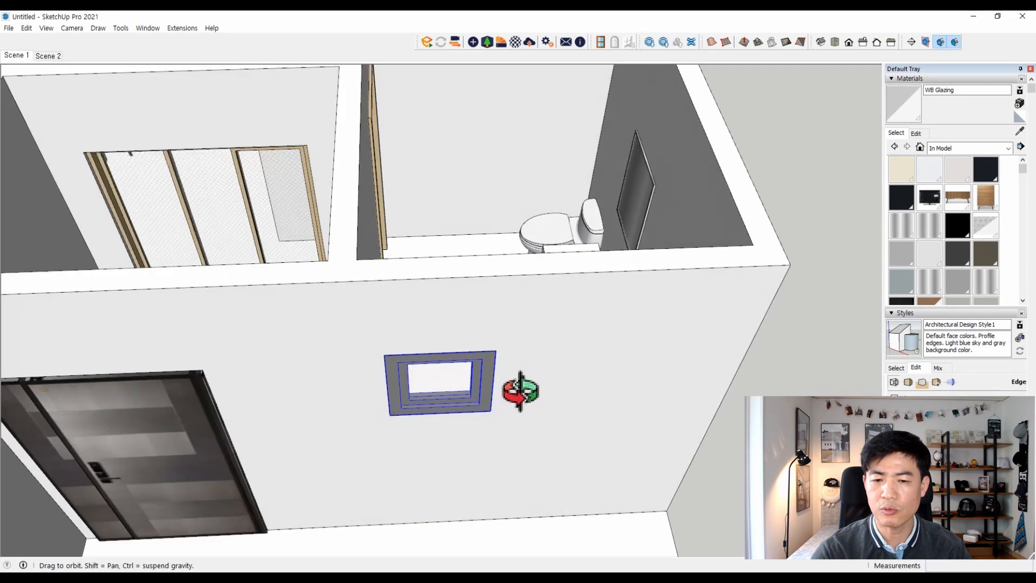
pyautogui.moveTo(521, 389); pyautogui.dragTo(536, 382, button='middle')
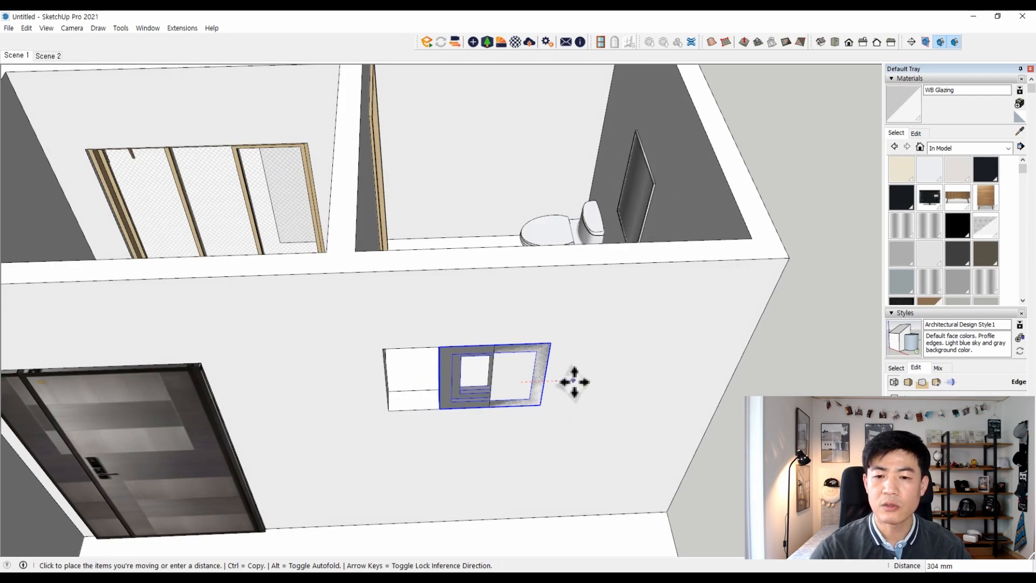
# Move the window's opening in the outer wall to line up with the repositioned bathroom window.
pyautogui.tripleClick(459, 335)
pyautogui.moveTo(387, 338); pyautogui.dragTo(486, 340, button='middle')
pyautogui.scroll(3, 294, 348)
pyautogui.click(558, 337)
pyautogui.moveTo(556, 335); pyautogui.dragTo(435, 256, button='middle')
pyautogui.press('m')
pyautogui.click(510, 384)
pyautogui.click(604, 358)
pyautogui.press('space')
# Place a guide at the partition corner and push/pull the partition section beside the entrance room 400 mm into the bathroom.
pyautogui.scroll(-4, 572, 351)
pyautogui.moveTo(432, 323); pyautogui.dragTo(409, 292, button='middle')
pyautogui.scroll(3, 410, 288)
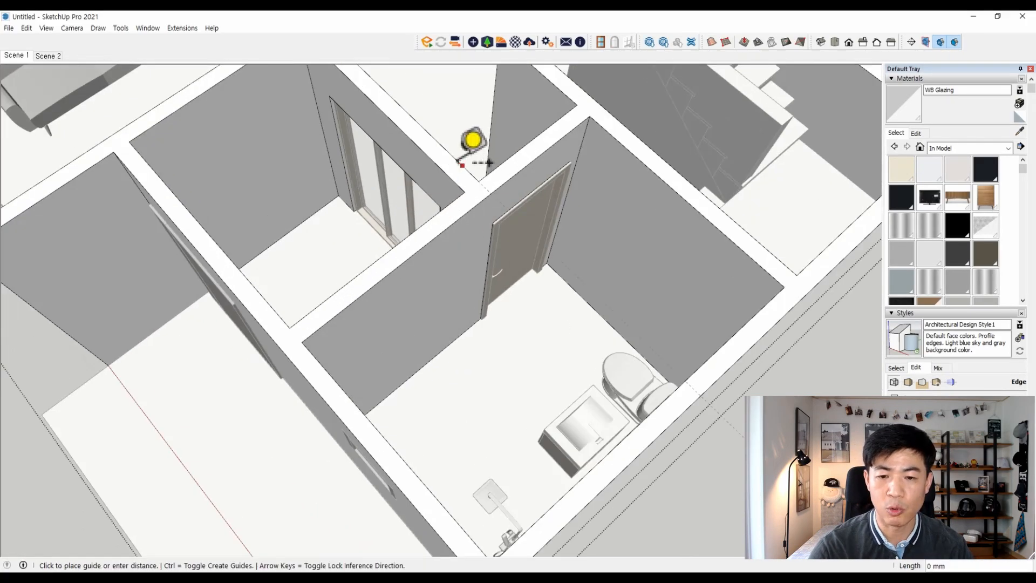
pyautogui.moveTo(489, 163); pyautogui.dragTo(450, 209, button='middle')
pyautogui.press('p')
pyautogui.click(423, 325)
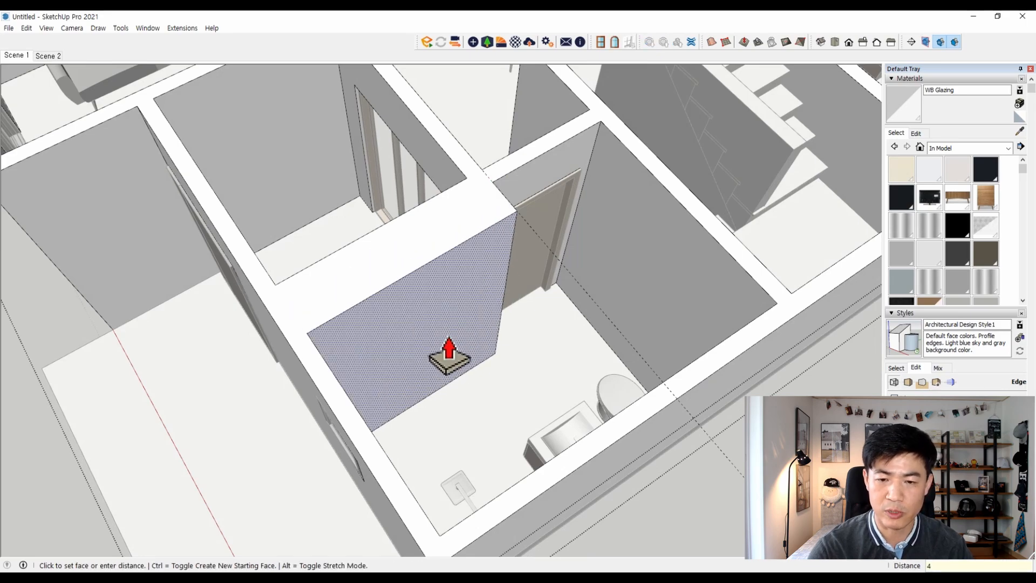
pyautogui.moveTo(449, 356)
pyautogui.mouseDown(button='middle')
pyautogui.moveTo(777, 358)
pyautogui.moveTo(518, 267)
pyautogui.moveTo(541, 306)
pyautogui.mouseUp(button='middle')
pyautogui.write('400')
pyautogui.press('Return')
pyautogui.press('space')
pyautogui.press('Escape')
pyautogui.scroll(-5, 541, 306)
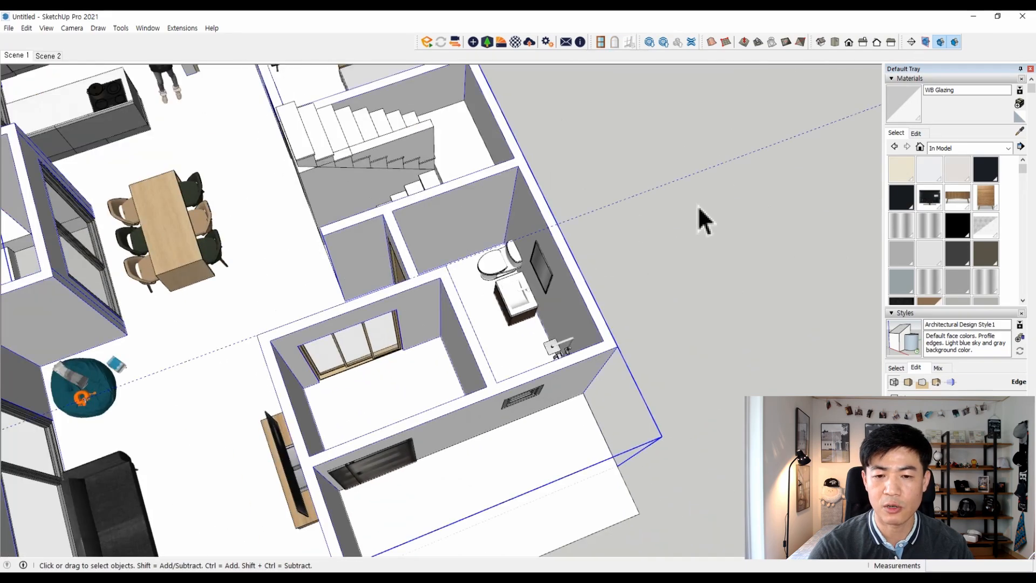
# Delete the guide line running across the bathroom from inside the wall group.
pyautogui.doubleClick(535, 219)
pyautogui.moveTo(575, 248); pyautogui.dragTo(390, 411, button='middle')
pyautogui.press('Escape')
pyautogui.moveTo(457, 367); pyautogui.dragTo(215, 337, button='middle')
pyautogui.scroll(4, 494, 321)
pyautogui.moveTo(515, 320); pyautogui.dragTo(390, 308, button='middle')
pyautogui.moveTo(513, 405); pyautogui.dragTo(433, 336, button='middle')
pyautogui.moveTo(648, 318); pyautogui.dragTo(842, 302, button='middle')
pyautogui.moveTo(394, 356); pyautogui.dragTo(317, 409, button='middle')
pyautogui.scroll(-3, 342, 351)
# Select the shifted partition section together with the bathroom window opening and move them further toward the outer bathroom wall.
pyautogui.scroll(5, 440, 358)
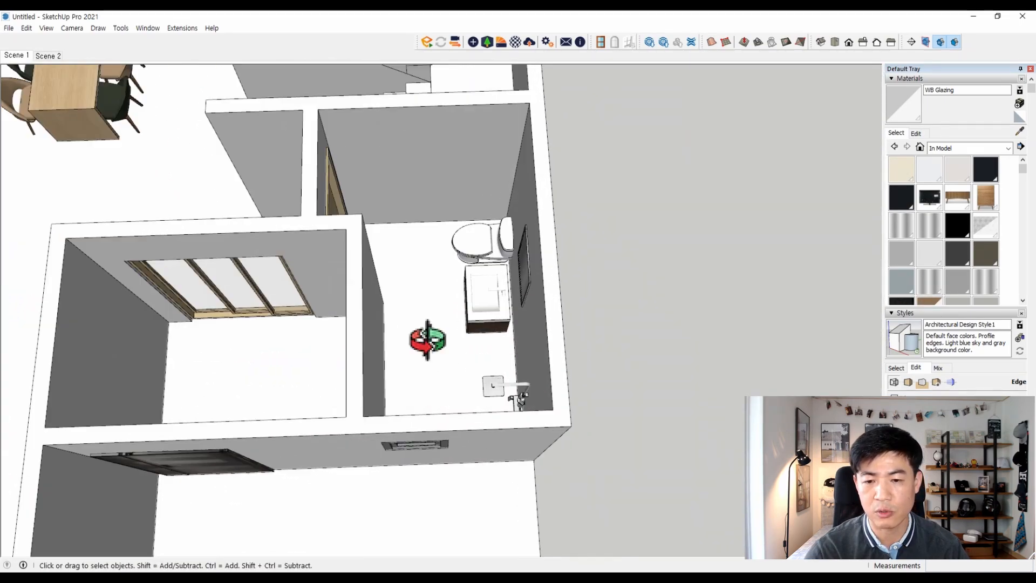
pyautogui.scroll(-3, 378, 330)
pyautogui.moveTo(416, 329); pyautogui.dragTo(488, 324, button='middle')
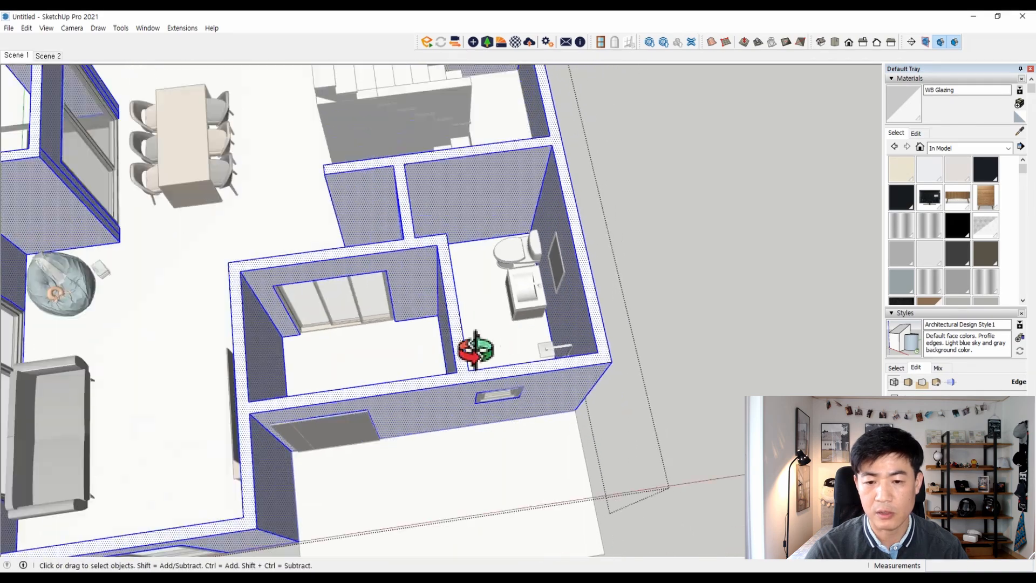
pyautogui.scroll(3, 431, 265)
pyautogui.moveTo(526, 505); pyautogui.dragTo(486, 324, button='middle')
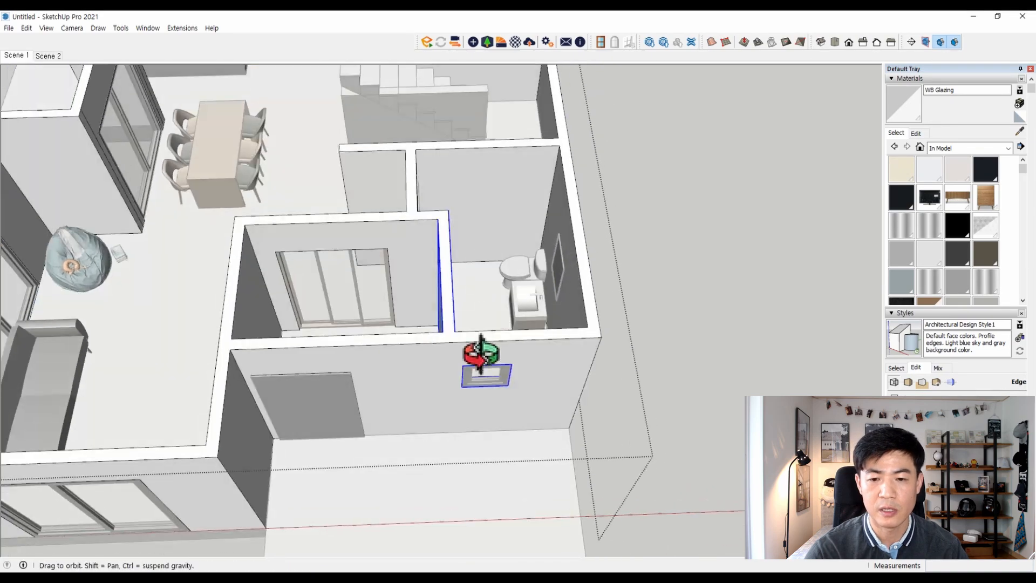
pyautogui.scroll(3, 486, 346)
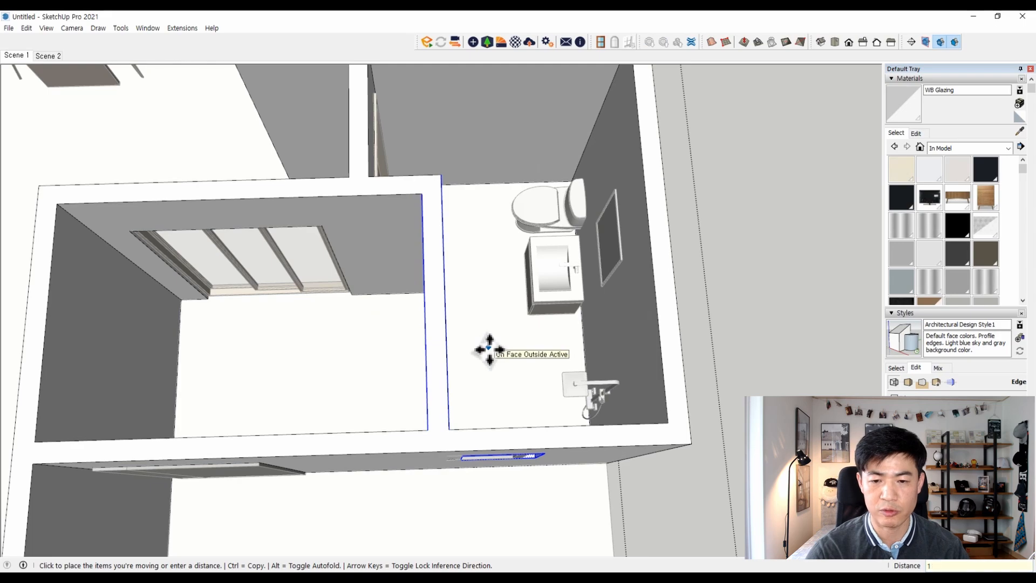
pyautogui.moveTo(490, 350); pyautogui.dragTo(527, 382, button='middle')
# Move the small bathroom window so its frame fits the shifted wall opening.
pyautogui.scroll(3, 520, 342)
pyautogui.scroll(2, 555, 290)
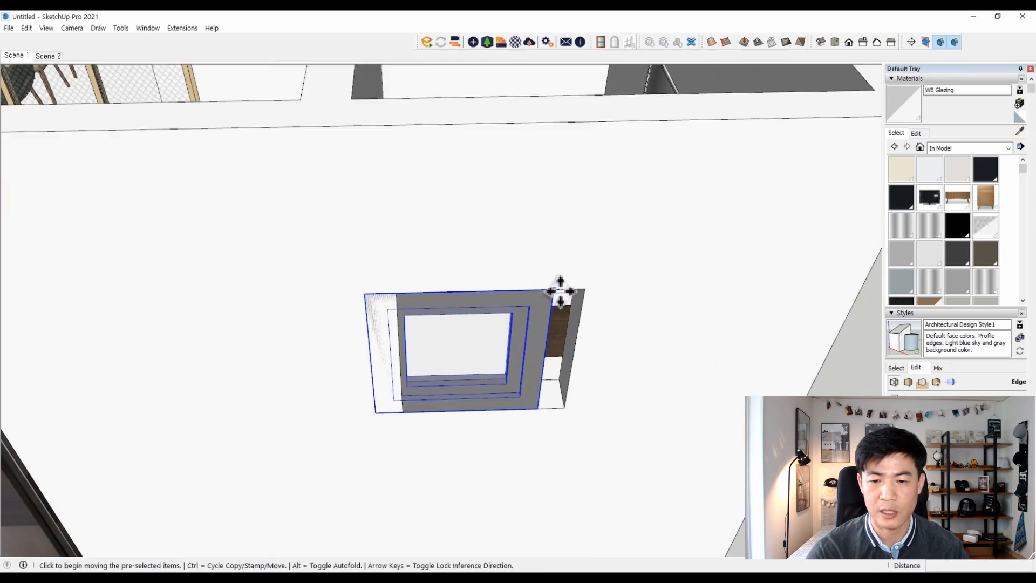
pyautogui.press('space')
pyautogui.scroll(-6, 323, 340)
pyautogui.moveTo(289, 305); pyautogui.dragTo(513, 363, button='middle')
pyautogui.scroll(-4, 514, 363)
pyautogui.scroll(1, 510, 362)
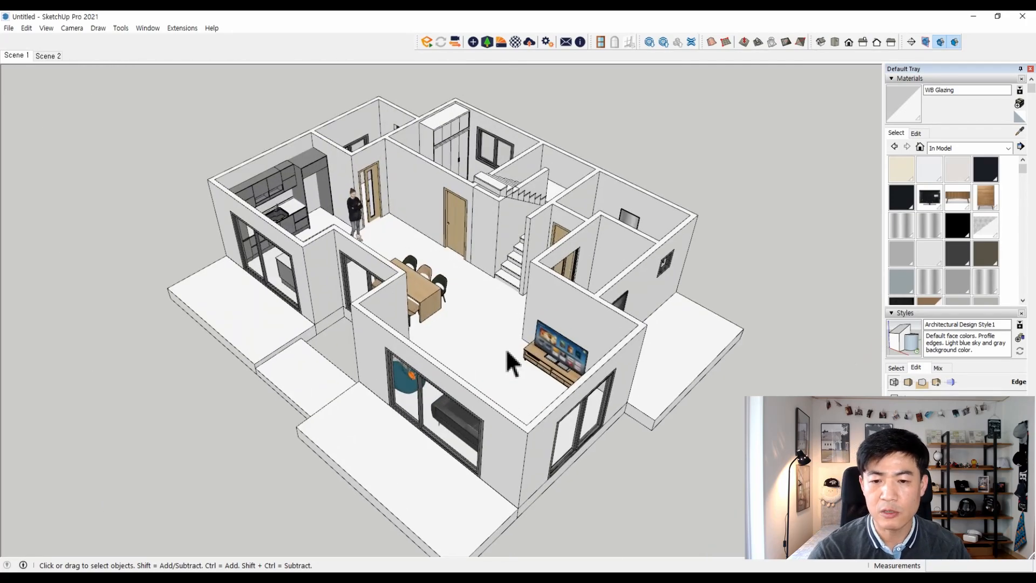
# Switch to Scene 2 and hide the gabled roof to expose the second-floor rooms.
pyautogui.click(48, 56)
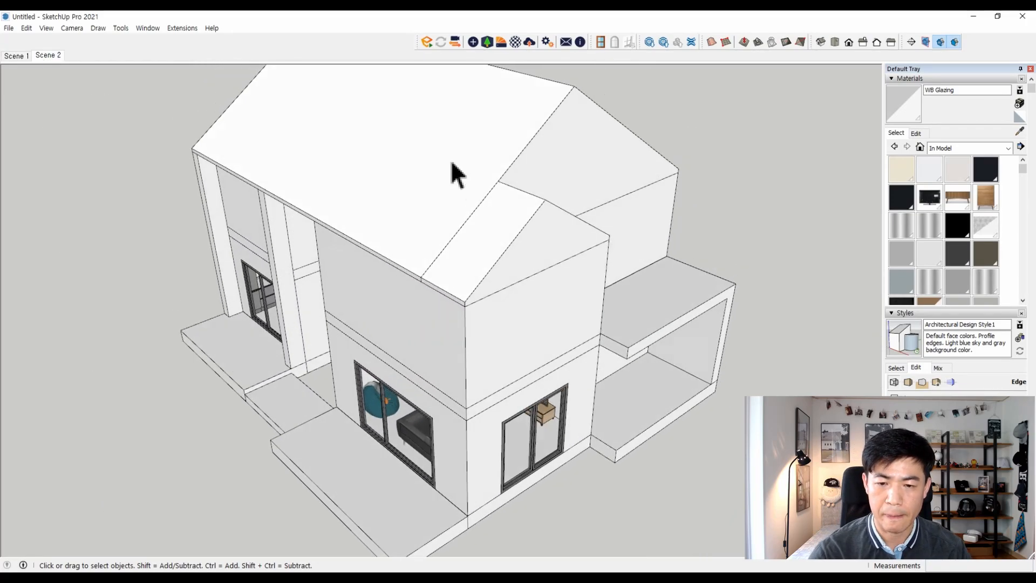
pyautogui.rightClick(446, 162)
pyautogui.rightClick(447, 233)
pyautogui.click(469, 255)
pyautogui.moveTo(469, 255); pyautogui.dragTo(624, 486, button='middle')
pyautogui.scroll(3, 428, 301)
pyautogui.moveTo(428, 301); pyautogui.dragTo(482, 334, button='middle')
pyautogui.press('space')
# Open the second-floor wall group and remove the wall separating the stair room from the hallway.
pyautogui.tripleClick(468, 330)
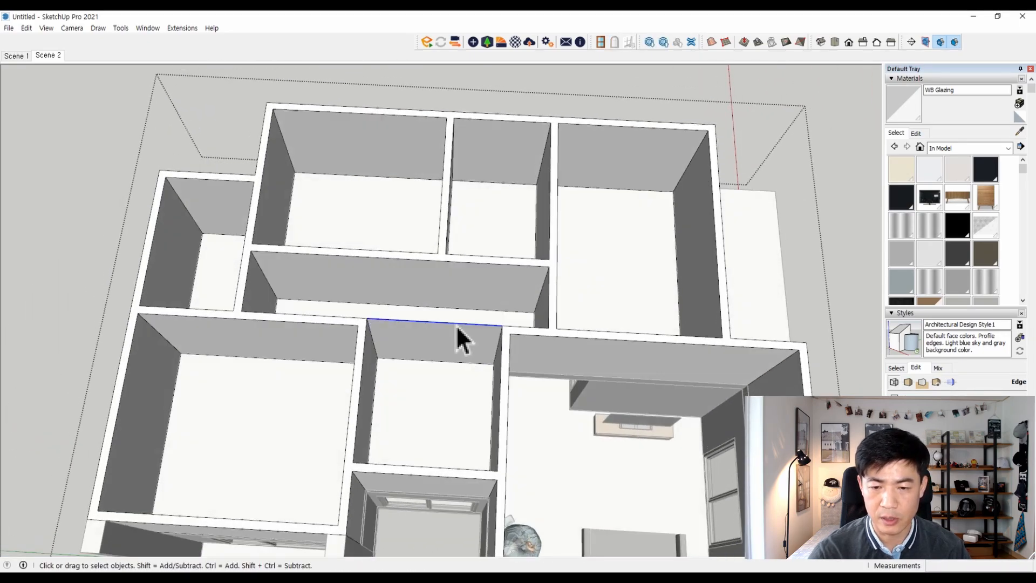
pyautogui.scroll(-5, 475, 361)
pyautogui.moveTo(504, 342); pyautogui.dragTo(404, 308, button='middle')
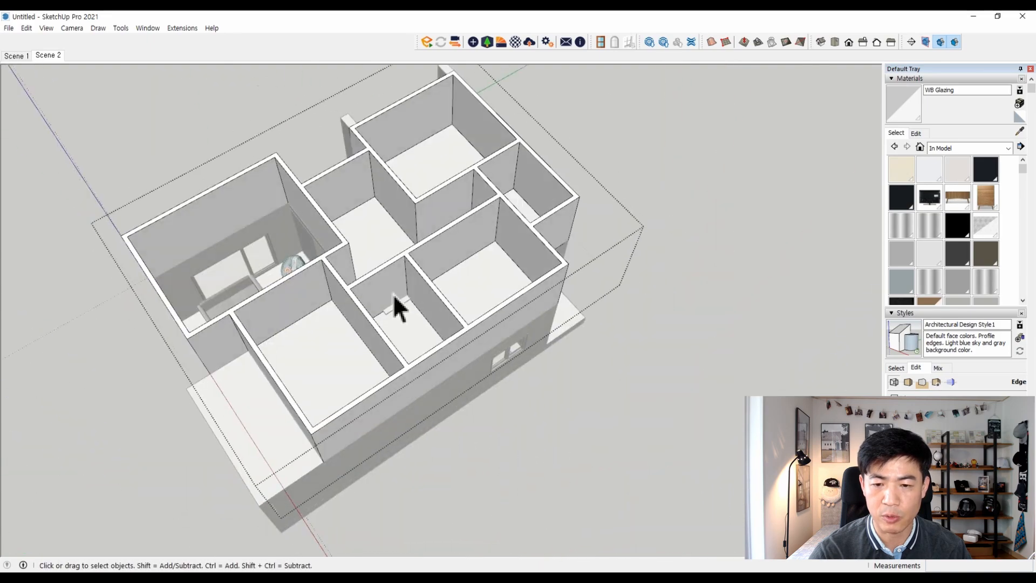
pyautogui.scroll(5, 389, 302)
pyautogui.click(376, 299)
pyautogui.scroll(-5, 371, 259)
pyautogui.moveTo(370, 259); pyautogui.dragTo(456, 271, button='middle')
pyautogui.press('space')
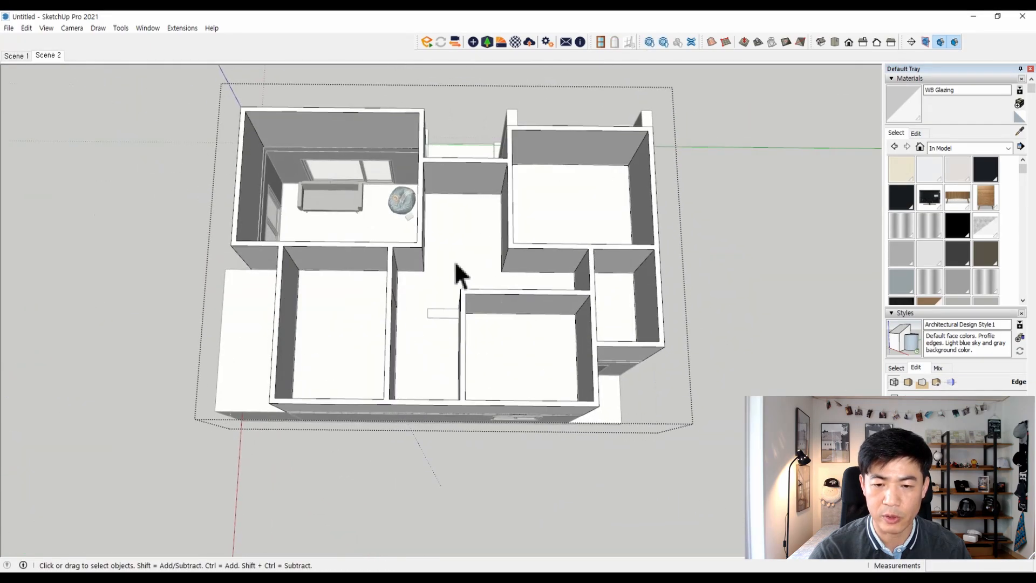
# Remove the second-floor wall section between the hallway and the open space above the living room.
pyautogui.scroll(3, 410, 318)
pyautogui.moveTo(370, 363); pyautogui.dragTo(373, 377, button='middle')
pyautogui.scroll(-3, 372, 377)
pyautogui.scroll(5, 372, 367)
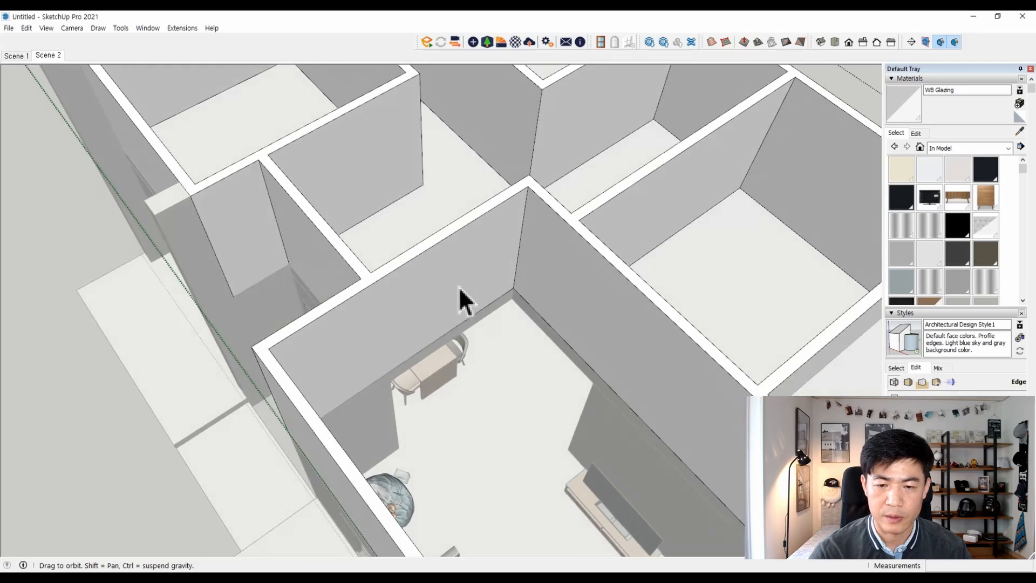
pyautogui.tripleClick(455, 278)
pyautogui.moveTo(445, 324); pyautogui.dragTo(539, 225, button='middle')
pyautogui.scroll(-3, 539, 225)
pyautogui.scroll(3, 540, 224)
pyautogui.click(540, 224)
pyautogui.press('p')
pyautogui.scroll(-2, 478, 268)
pyautogui.press('space')
pyautogui.scroll(3, 518, 243)
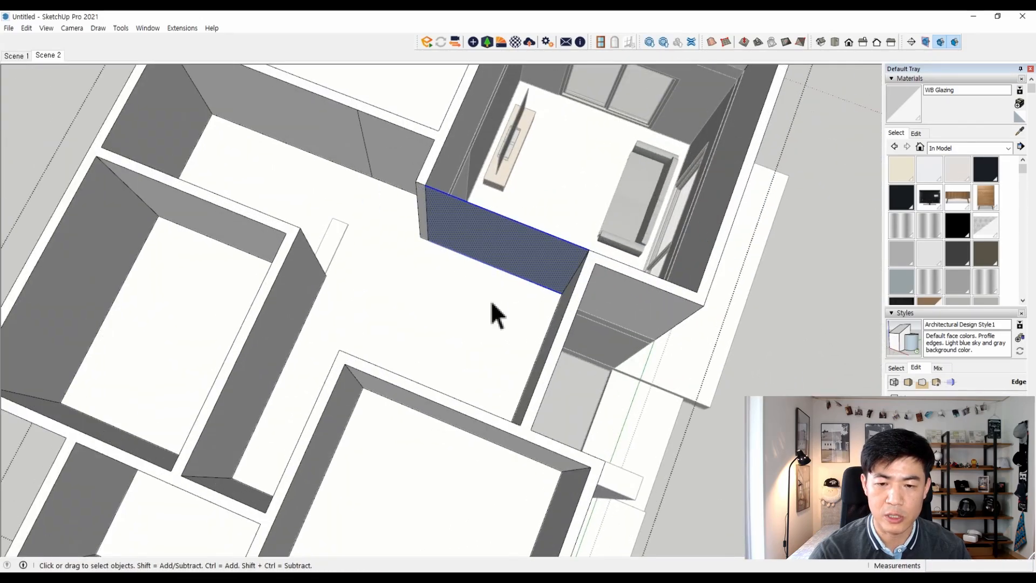
# Outline the stairwell on the second-floor slab with a 3000 x 1860 mm rectangle between the stair room walls.
pyautogui.scroll(-5, 463, 294)
pyautogui.moveTo(462, 294)
pyautogui.mouseDown(button='middle')
pyautogui.moveTo(401, 275)
pyautogui.moveTo(405, 220)
pyautogui.mouseUp(button='middle')
pyautogui.scroll(8, 405, 220)
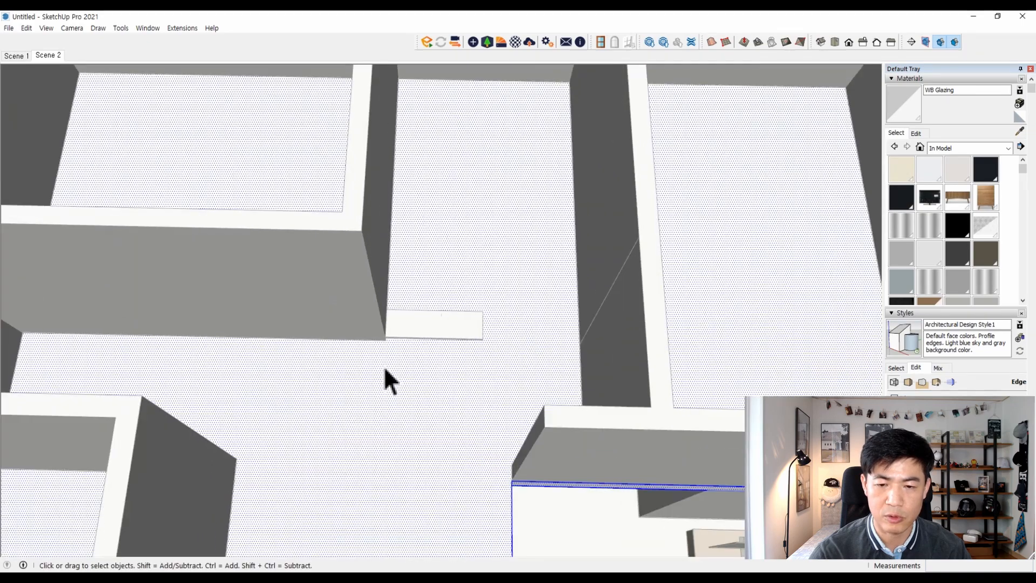
pyautogui.press('l')
pyautogui.click(387, 332)
pyautogui.scroll(-3, 444, 365)
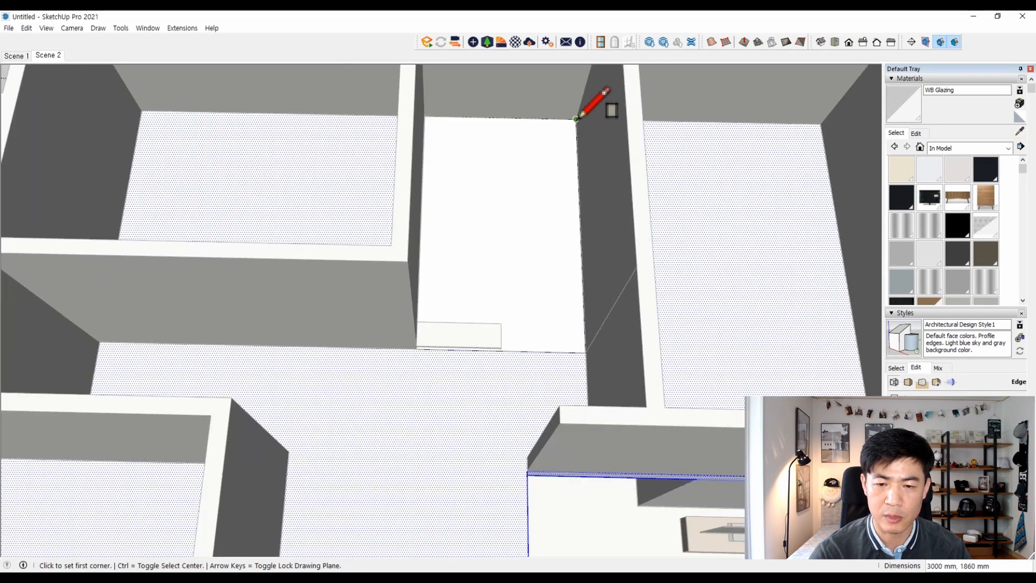
pyautogui.click(575, 119)
# Push the stairwell rectangle through the slab to open the floor above the staircase.
pyautogui.press('p')
pyautogui.click(513, 209)
pyautogui.scroll(-5, 513, 208)
pyautogui.moveTo(514, 208); pyautogui.dragTo(569, 238, button='middle')
pyautogui.scroll(5, 460, 245)
pyautogui.scroll(3, 523, 305)
pyautogui.moveTo(523, 305); pyautogui.dragTo(280, 373, button='middle')
# Select the staircase and scale its height along the blue axis to meet the second-floor level.
pyautogui.click(361, 398)
pyautogui.scroll(-3, 361, 398)
pyautogui.moveTo(361, 398); pyautogui.dragTo(551, 264, button='middle')
pyautogui.scroll(3, 551, 265)
pyautogui.press('s')
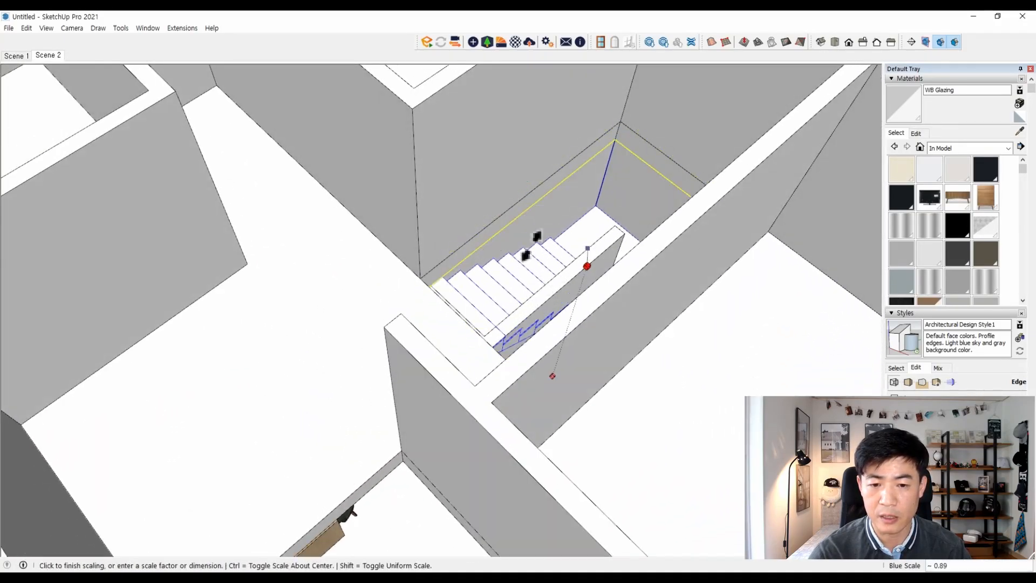
pyautogui.click(420, 276)
pyautogui.click(424, 291)
pyautogui.press('space')
# Copy the ground-floor wooden door up onto the second-floor hallway wall beside the stairwell corner.
pyautogui.scroll(-3, 486, 359)
pyautogui.moveTo(486, 359); pyautogui.dragTo(601, 241, button='middle')
pyautogui.scroll(-3, 601, 241)
pyautogui.moveTo(518, 292); pyautogui.dragTo(461, 368, button='middle')
pyautogui.scroll(3, 544, 475)
pyautogui.scroll(3, 461, 368)
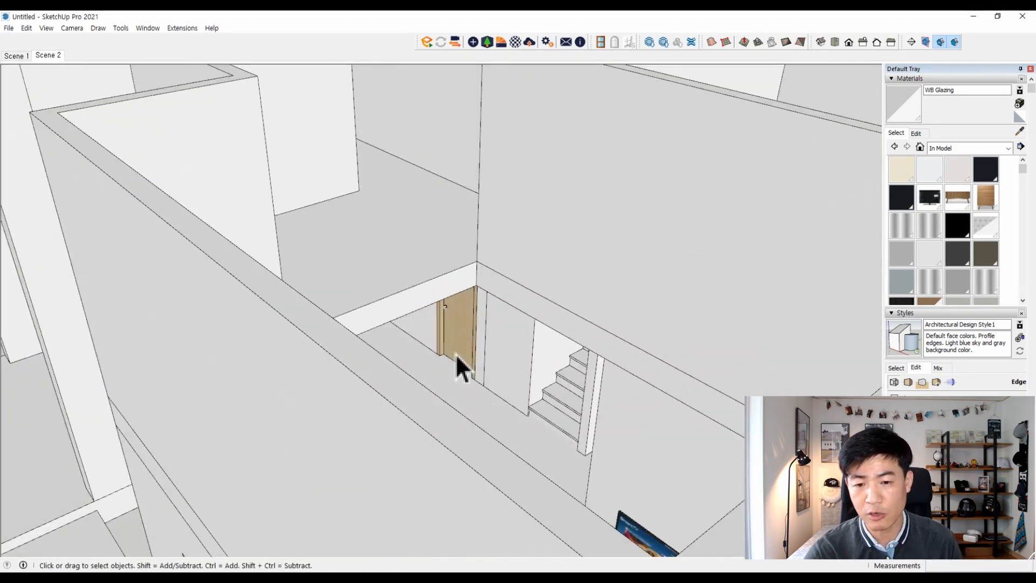
pyautogui.click(474, 379)
pyautogui.press('ctrl')
pyautogui.scroll(-3, 474, 380)
pyautogui.scroll(4, 440, 285)
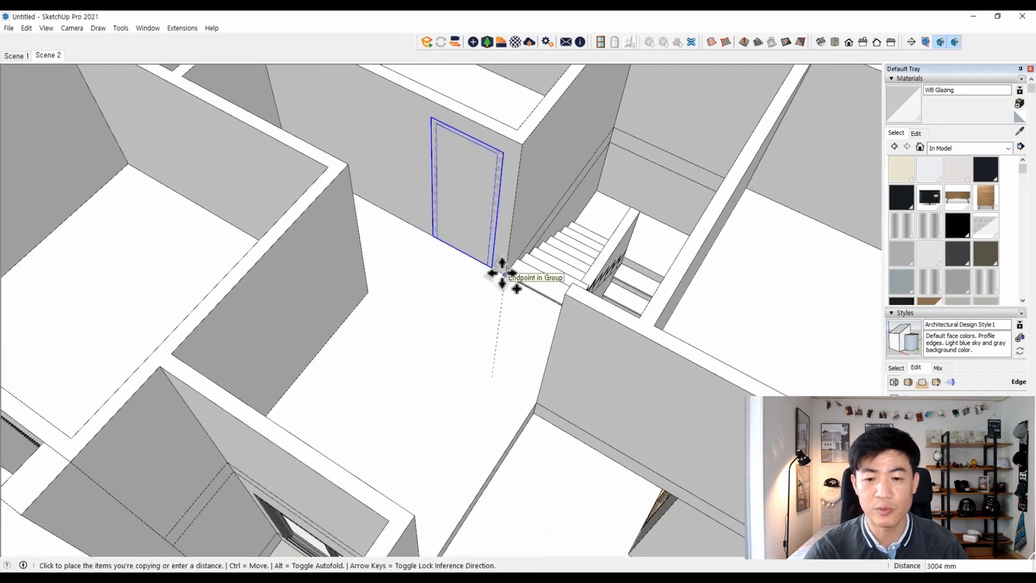
pyautogui.press('Escape')
pyautogui.scroll(-3, 500, 303)
# Outline the copied door on the hallway wall beside the stairwell and push the opening through the wall.
pyautogui.moveTo(500, 303); pyautogui.dragTo(526, 259, button='middle')
pyautogui.scroll(2, 472, 331)
pyautogui.scroll(2, 472, 331)
pyautogui.moveTo(472, 331); pyautogui.dragTo(416, 180, button='middle')
pyautogui.press('space')
pyautogui.hotkey('ctrl', 'a')
pyautogui.scroll(3, 469, 173)
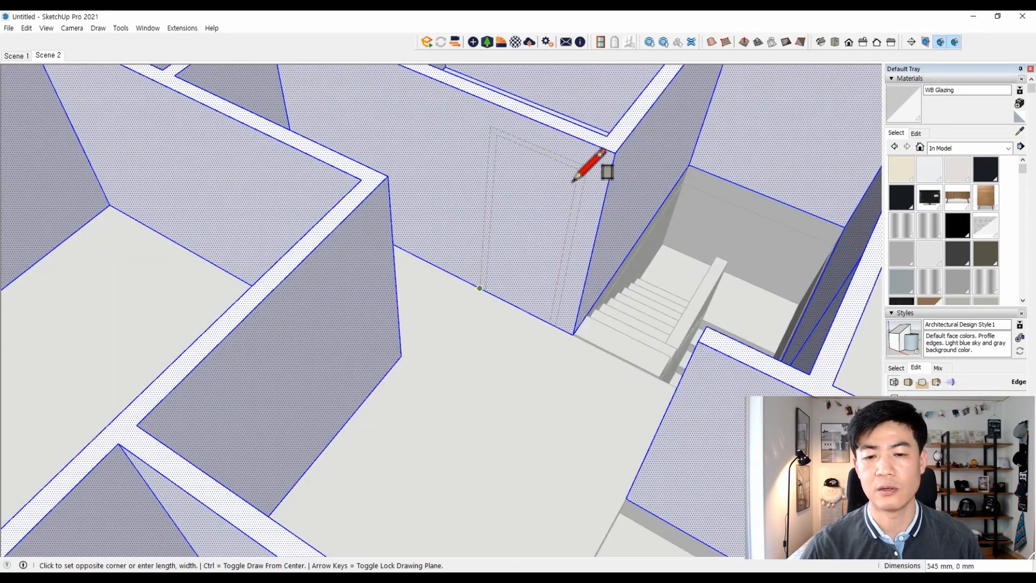
pyautogui.click(587, 163)
pyautogui.press('p')
pyautogui.click(542, 221)
pyautogui.press('Return')
pyautogui.press('space')
# Add a wooden door to the next second-floor room, outlining it on the wall and pushing the opening through.
pyautogui.click(537, 384)
pyautogui.scroll(-3, 536, 383)
pyautogui.moveTo(536, 384); pyautogui.dragTo(345, 410, button='middle')
pyautogui.tripleClick(470, 232)
pyautogui.press('r')
pyautogui.click(422, 289)
pyautogui.press('p')
pyautogui.click(486, 216)
pyautogui.click(542, 131)
# Trace the next door's rectangle on another second-floor partition wall and push it through to open the doorway.
pyautogui.moveTo(393, 315); pyautogui.dragTo(474, 342, button='middle')
pyautogui.scroll(5, 474, 342)
pyautogui.tripleClick(399, 216)
pyautogui.press('r')
pyautogui.click(414, 182)
pyautogui.click(566, 359)
pyautogui.press('p')
pyautogui.click(487, 137)
pyautogui.press('space')
# Move a wooden door to the corner room's wall beside the stair landing and cut its doorway.
pyautogui.scroll(-6, 475, 259)
pyautogui.moveTo(475, 259); pyautogui.dragTo(621, 276, button='middle')
pyautogui.scroll(5, 459, 253)
pyautogui.click(459, 250)
pyautogui.click(510, 300)
pyautogui.scroll(-5, 510, 299)
pyautogui.scroll(7, 442, 179)
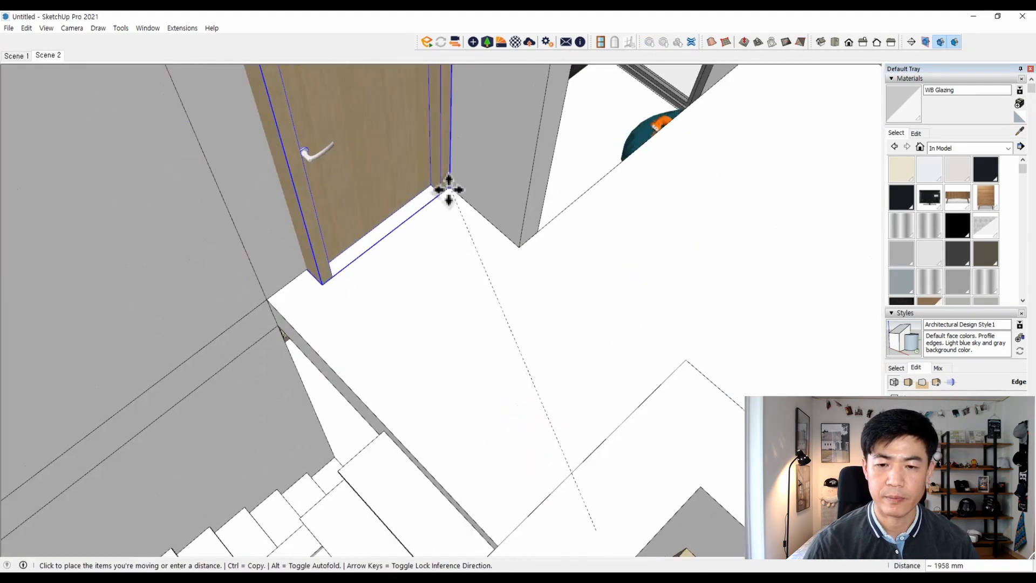
pyautogui.click(426, 165)
pyautogui.click(426, 165)
pyautogui.click(421, 171)
pyautogui.scroll(-6, 421, 172)
pyautogui.press('p')
pyautogui.click(564, 232)
pyautogui.press('space')
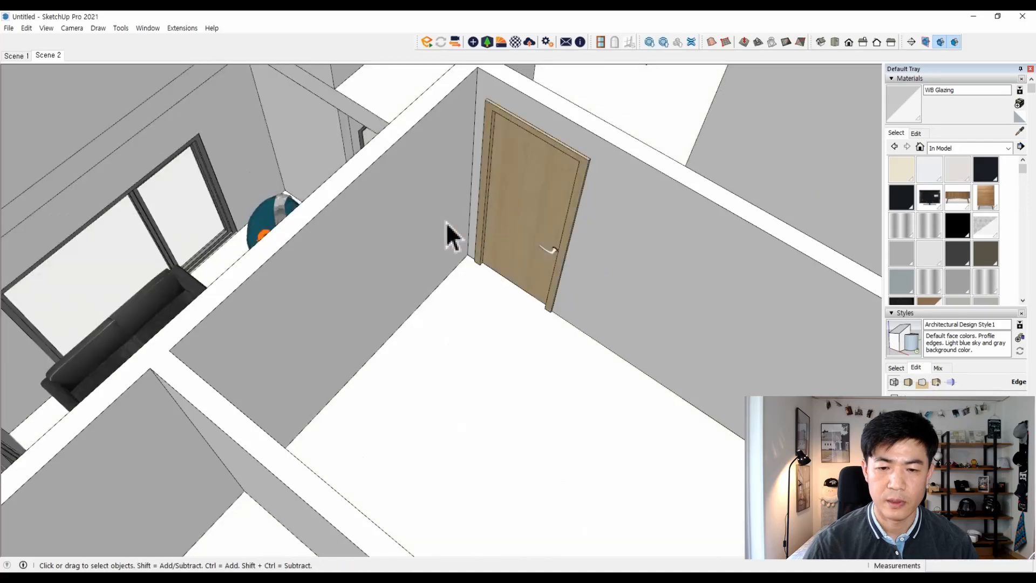
# Move the low partition panel by its corner into place beside the second-floor stairwell.
pyautogui.scroll(-4, 382, 261)
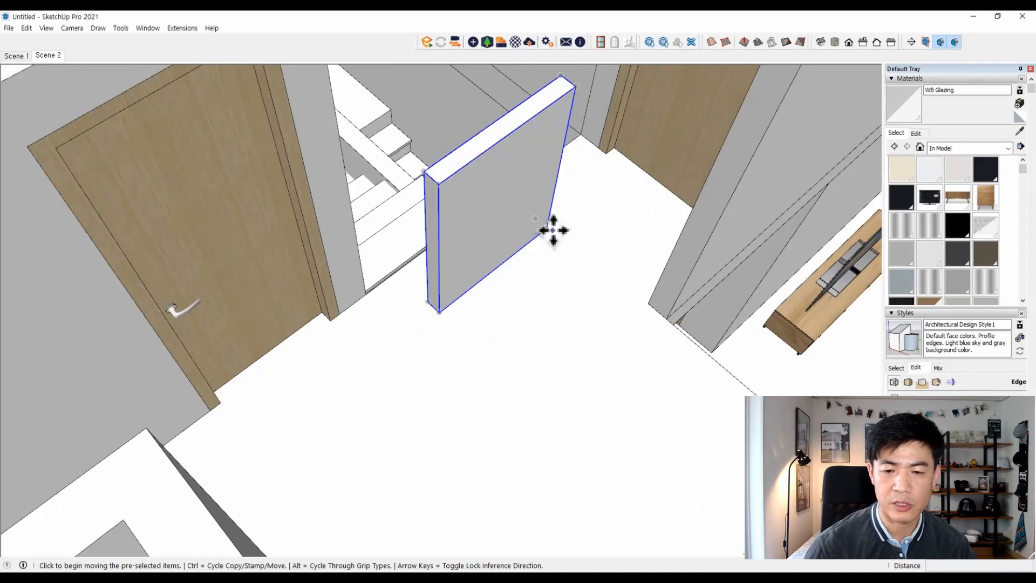
pyautogui.moveTo(596, 340); pyautogui.dragTo(771, 372, button='middle')
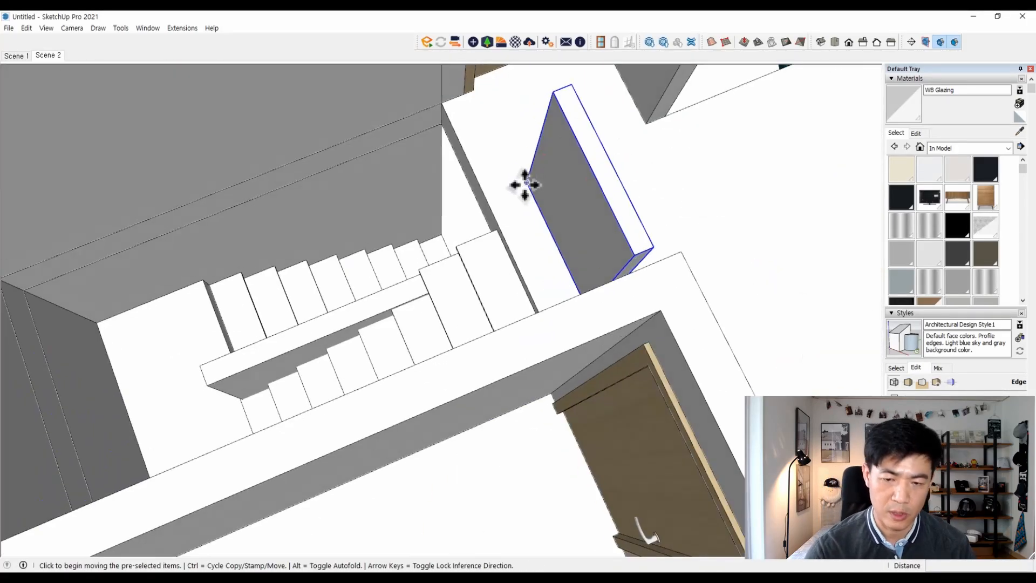
pyautogui.click(525, 183)
pyautogui.moveTo(526, 183); pyautogui.dragTo(578, 216, button='middle')
pyautogui.scroll(5, 373, 114)
pyautogui.click(356, 116)
pyautogui.press('space')
pyautogui.scroll(-8, 399, 232)
# Outline the second-floor window above the dining room with a 2100 x 2100 mm rectangle and push the opening through.
pyautogui.click(193, 145)
pyautogui.moveTo(286, 210); pyautogui.dragTo(564, 303, button='middle')
pyautogui.scroll(4, 568, 306)
pyautogui.press('t')
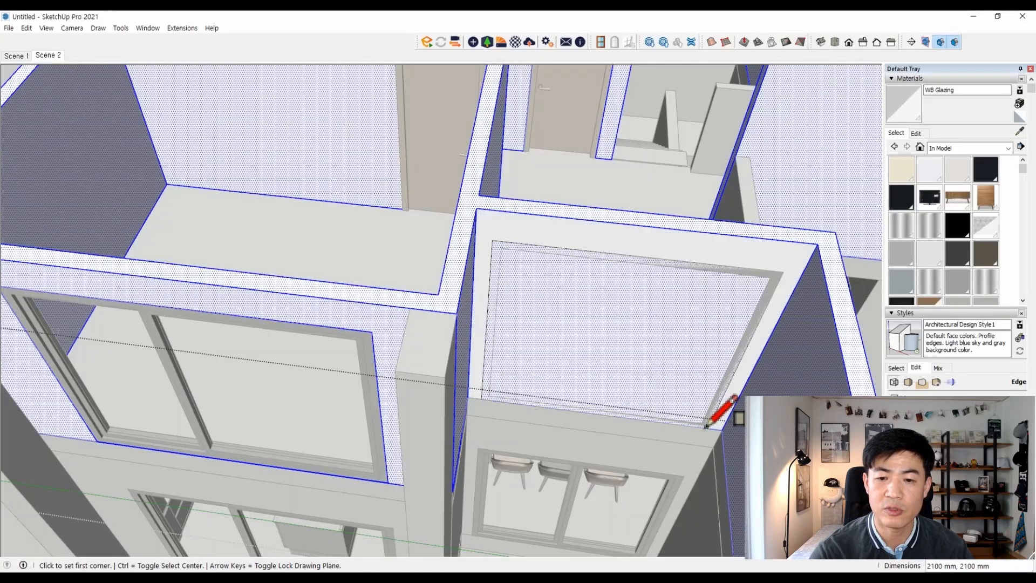
pyautogui.press('p')
pyautogui.click(606, 393)
pyautogui.press('Return')
pyautogui.press('space')
# Copy the living room's wide ground-floor window straight up onto the second-floor wall.
pyautogui.click(284, 267)
pyautogui.scroll(-10, 284, 267)
pyautogui.moveTo(399, 323); pyautogui.dragTo(342, 347, button='middle')
pyautogui.scroll(5, 324, 248)
pyautogui.moveTo(266, 241); pyautogui.dragTo(215, 237, button='middle')
pyautogui.click(363, 234)
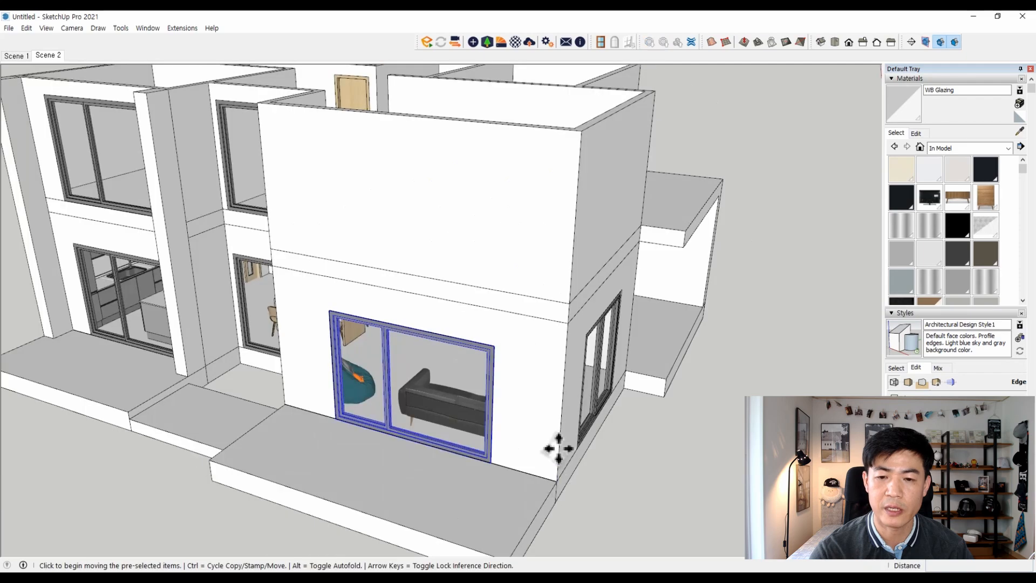
pyautogui.click(571, 304)
# Outline the wide window above the living room with a 3000 mm wide rectangle and cut its opening through the wall.
pyautogui.press('space')
pyautogui.tripleClick(305, 180)
pyautogui.press('r')
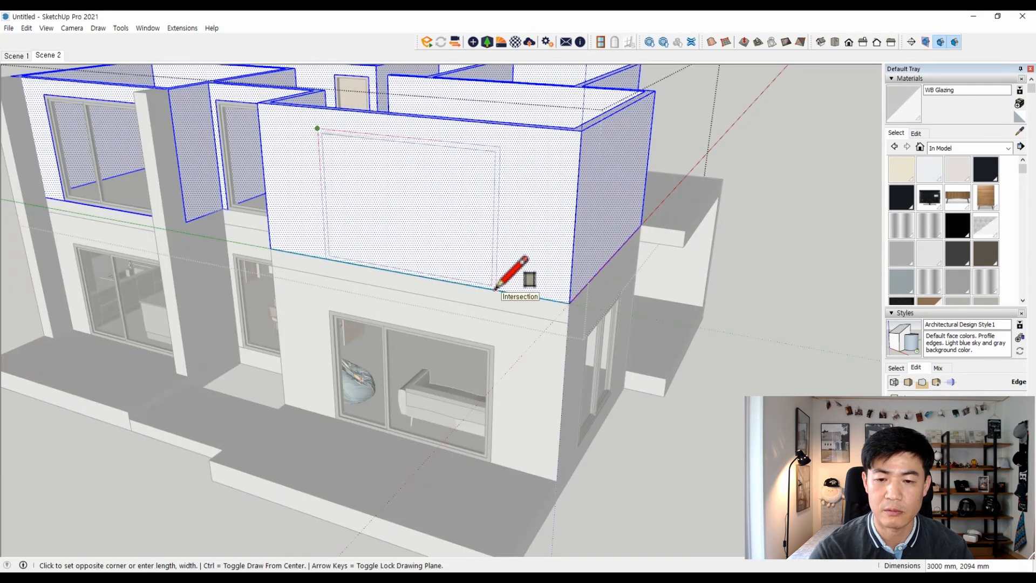
pyautogui.scroll(2, 495, 284)
pyautogui.click(495, 291)
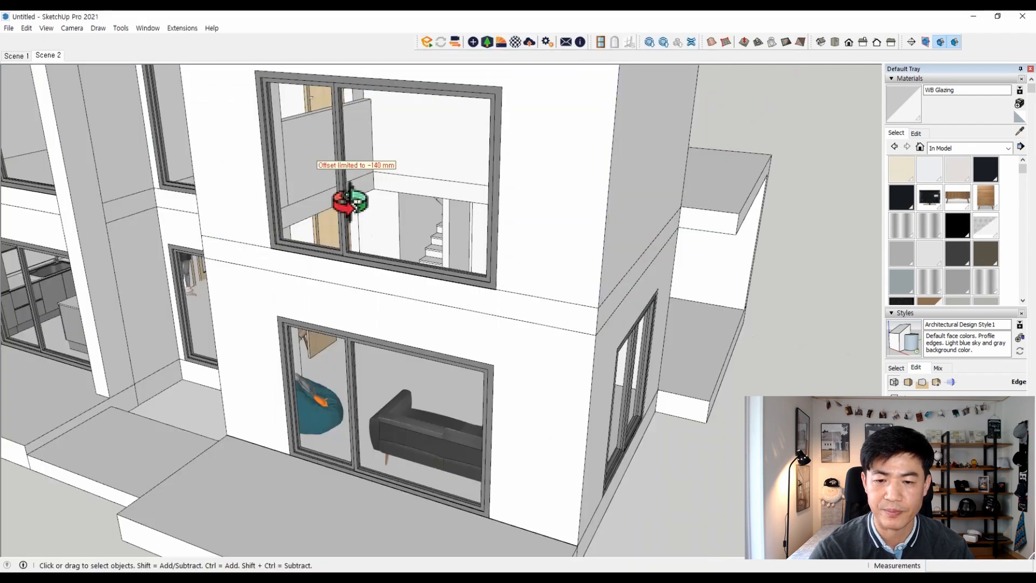
# Outline a 1430 x 1130 mm window on the long second-floor side wall and push the opening through.
pyautogui.scroll(-5, 509, 313)
pyautogui.moveTo(509, 313)
pyautogui.mouseDown(button='middle')
pyautogui.moveTo(203, 338)
pyautogui.moveTo(445, 277)
pyautogui.moveTo(611, 203)
pyautogui.moveTo(601, 224)
pyautogui.mouseUp(button='middle')
pyautogui.click(420, 300)
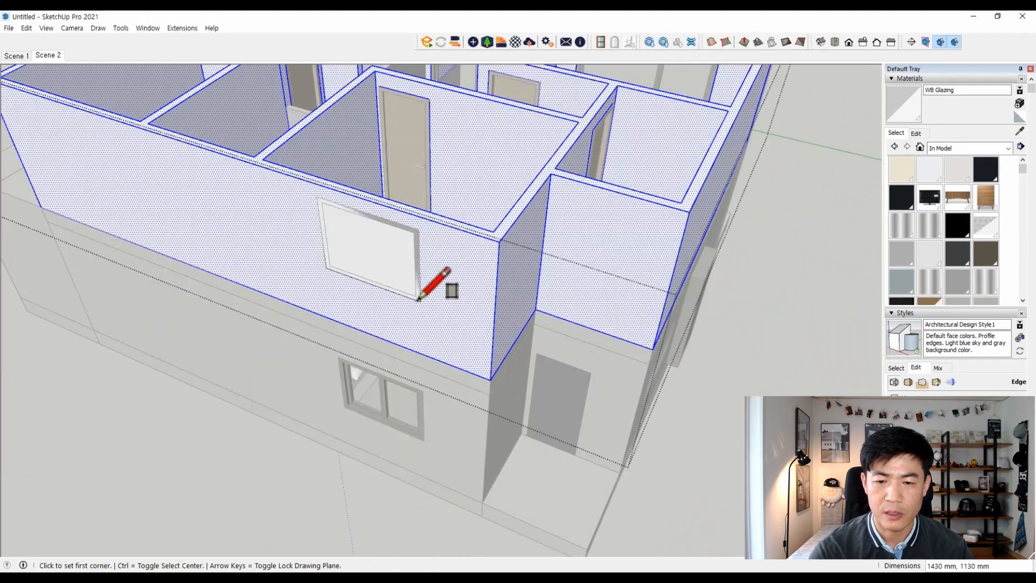
pyautogui.press('p')
pyautogui.click(409, 269)
# Rotate a copy of the small window beside the entrance onto the adjoining side wall.
pyautogui.scroll(-5, 417, 227)
pyautogui.moveTo(416, 226); pyautogui.dragTo(398, 431, button='middle')
pyautogui.scroll(3, 402, 432)
pyautogui.click(414, 417)
pyautogui.scroll(-3, 415, 419)
pyautogui.press('q')
pyautogui.press('ctrl')
pyautogui.click(489, 463)
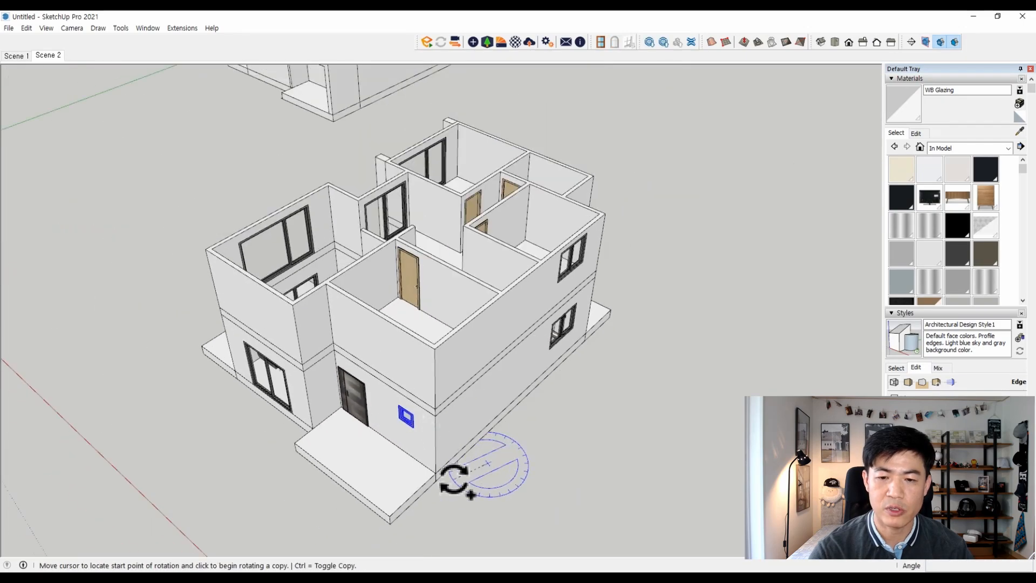
pyautogui.press('space')
# Stretch the copied small window into a tall one by moving its lower frame downward inside the group.
pyautogui.moveTo(464, 489); pyautogui.dragTo(416, 244, button='middle')
pyautogui.scroll(5, 445, 389)
pyautogui.doubleClick(456, 389)
pyautogui.tripleClick(456, 389)
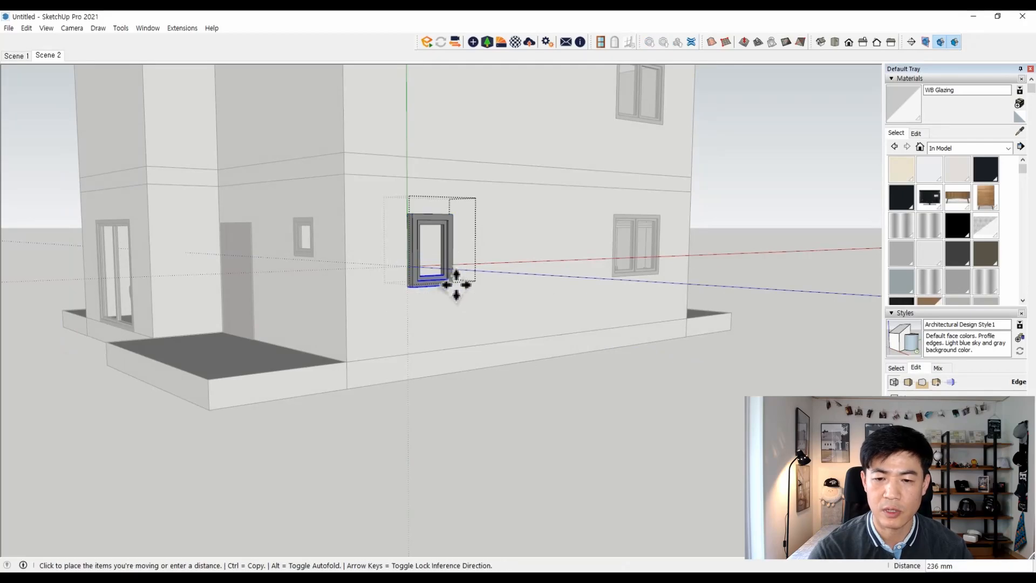
pyautogui.press('Return')
pyautogui.press('space')
pyautogui.press('Escape')
# Move the tall window up to the second-floor side wall and rotate it to align with that wall.
pyautogui.click(452, 340)
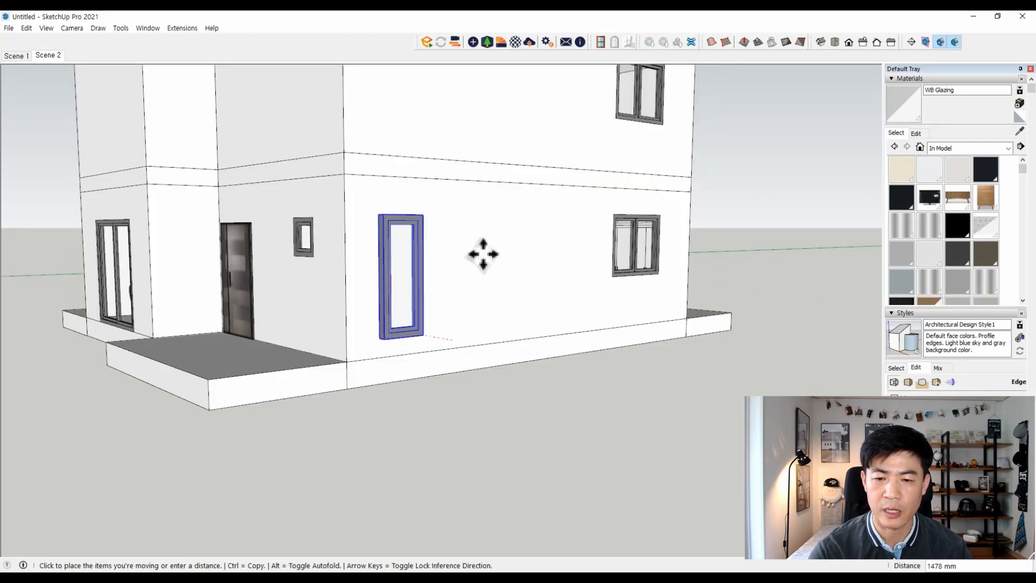
pyautogui.moveTo(442, 293); pyautogui.dragTo(407, 310, button='middle')
pyautogui.click(517, 266)
pyautogui.press('q')
pyautogui.moveTo(517, 266); pyautogui.dragTo(450, 276, button='middle')
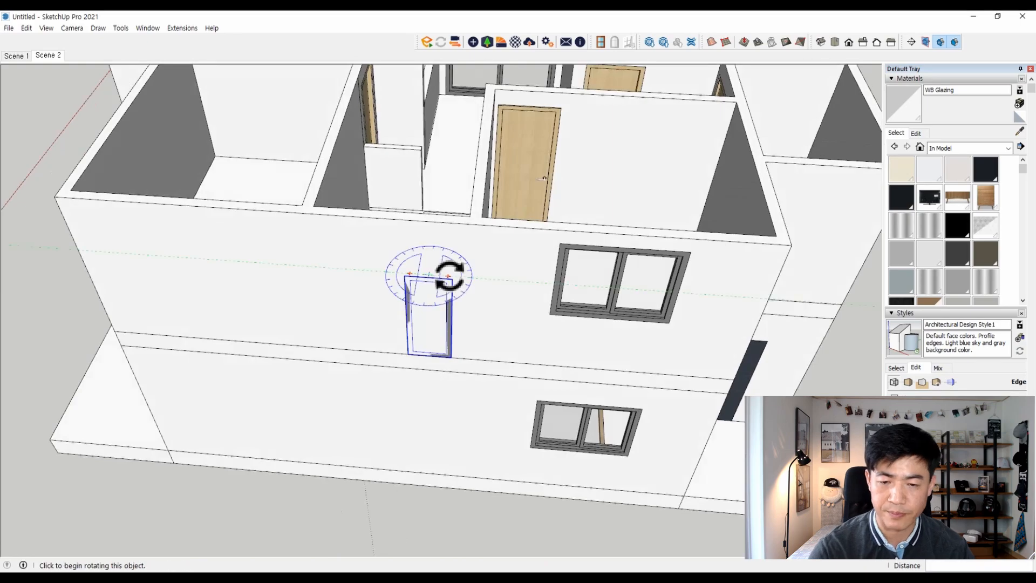
pyautogui.click(463, 219)
# Trace the tall window on the second-floor side wall and push its opening through.
pyautogui.press('space')
pyautogui.tripleClick(458, 248)
pyautogui.press('r')
pyautogui.click(414, 355)
pyautogui.click(460, 281)
pyautogui.press('p')
pyautogui.click(429, 336)
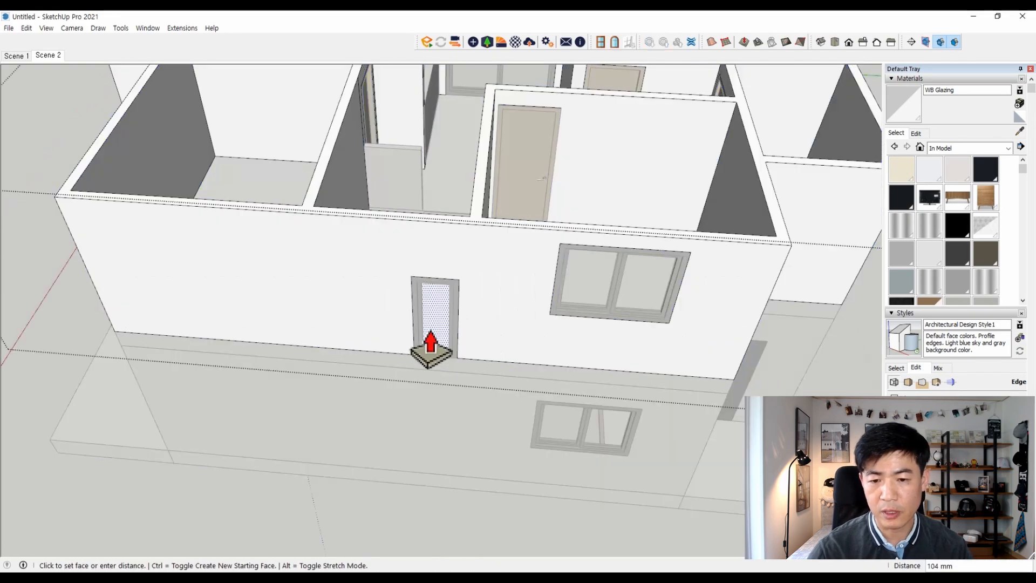
pyautogui.click(430, 332)
pyautogui.press('space')
# Outline the window frame on the second-floor wall above the entrance and push the opening through.
pyautogui.moveTo(518, 356); pyautogui.dragTo(624, 298, button='middle')
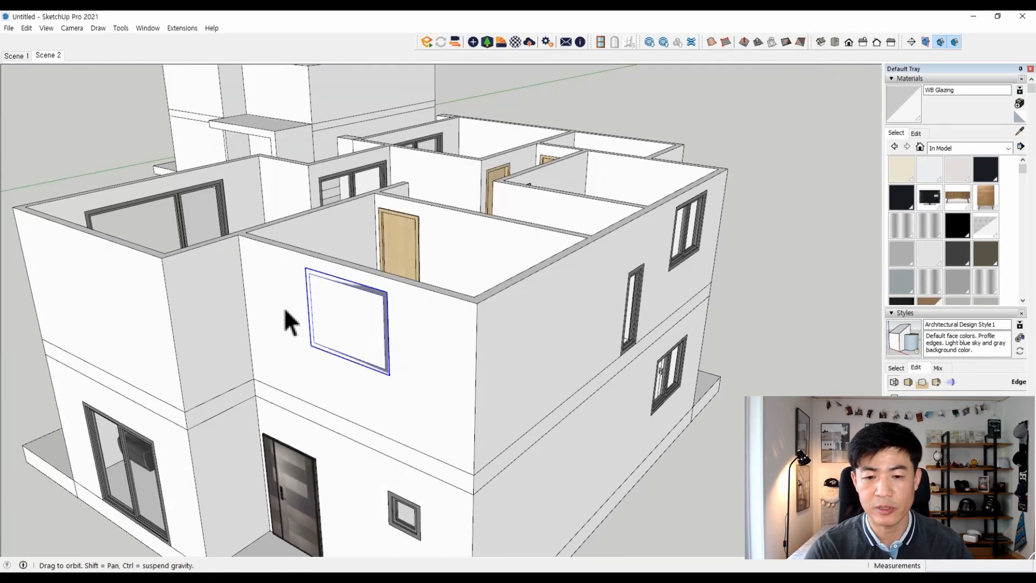
pyautogui.scroll(3, 286, 313)
pyautogui.click(291, 307)
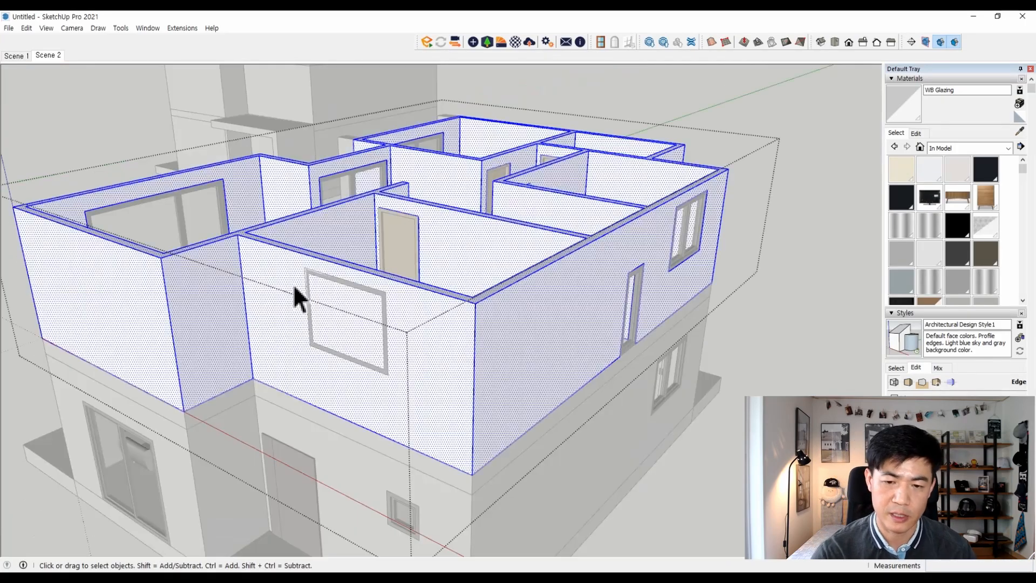
pyautogui.click(388, 375)
pyautogui.press('p')
pyautogui.click(335, 325)
# Copy the ground-floor window of the gabled front up 3004 mm onto the second-floor wall.
pyautogui.moveTo(324, 270); pyautogui.dragTo(629, 337, button='middle')
pyautogui.scroll(-5, 296, 345)
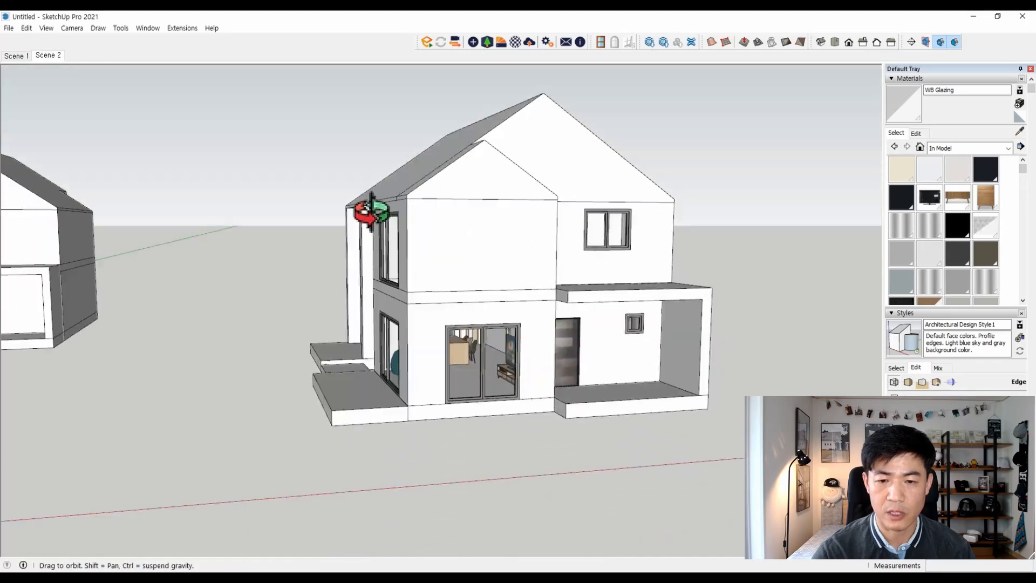
pyautogui.moveTo(365, 213); pyautogui.dragTo(356, 235, button='middle')
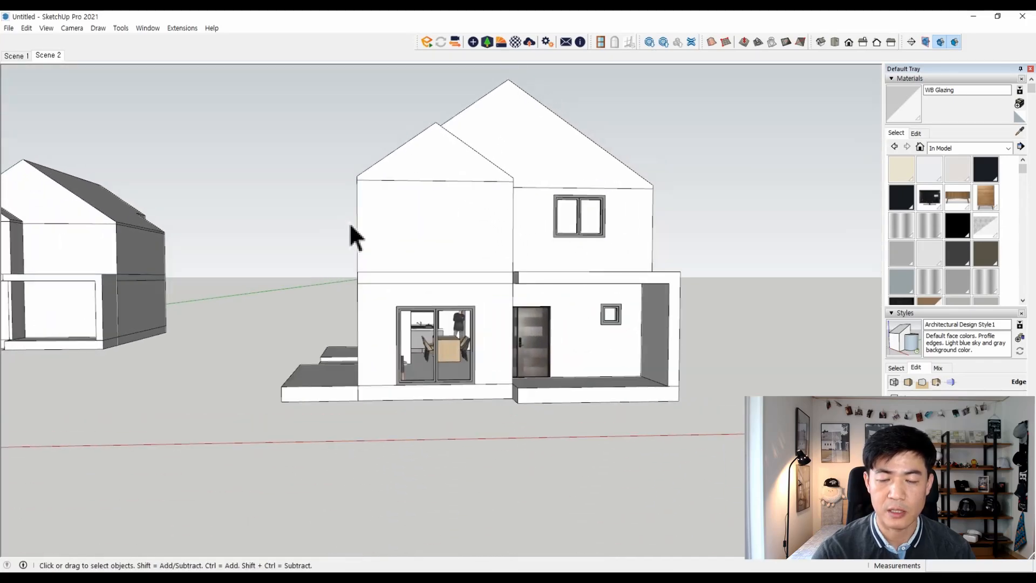
pyautogui.moveTo(475, 216); pyautogui.dragTo(648, 224, button='middle')
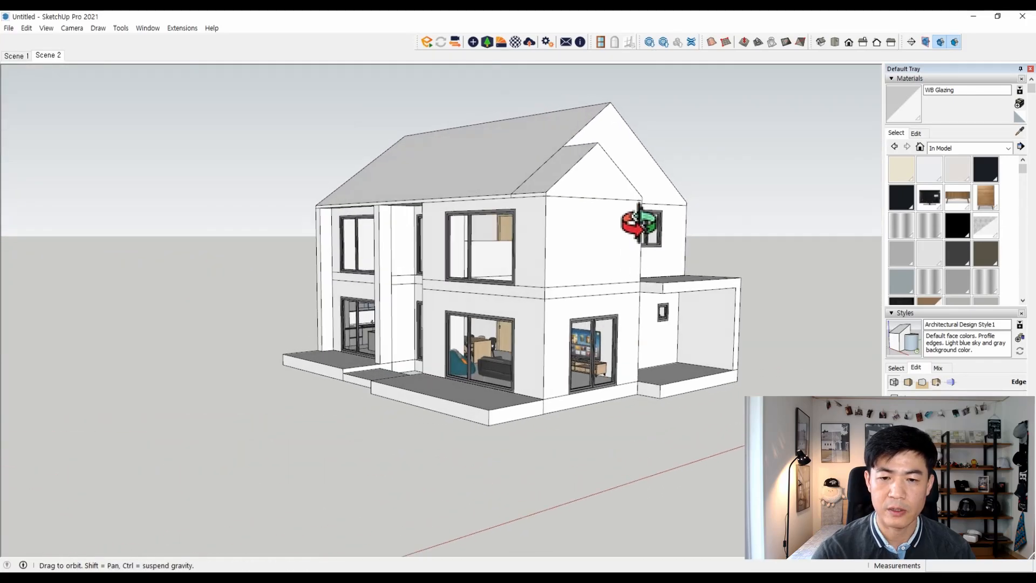
pyautogui.scroll(3, 536, 327)
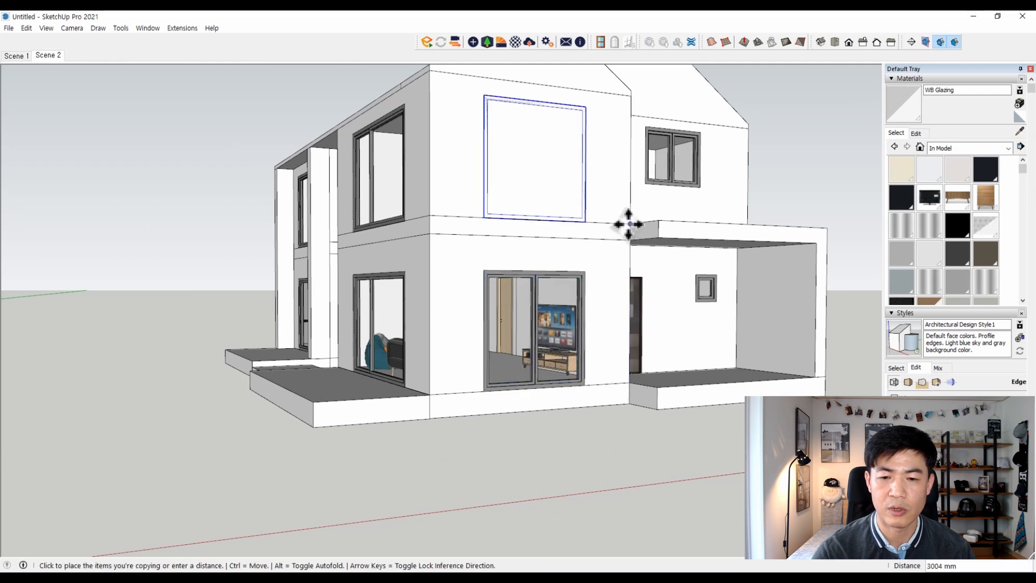
# Outline the gabled front's upper window with a 2100 x 2100 mm rectangle and push the opening through.
pyautogui.doubleClick(469, 120)
pyautogui.press('r')
pyautogui.click(591, 222)
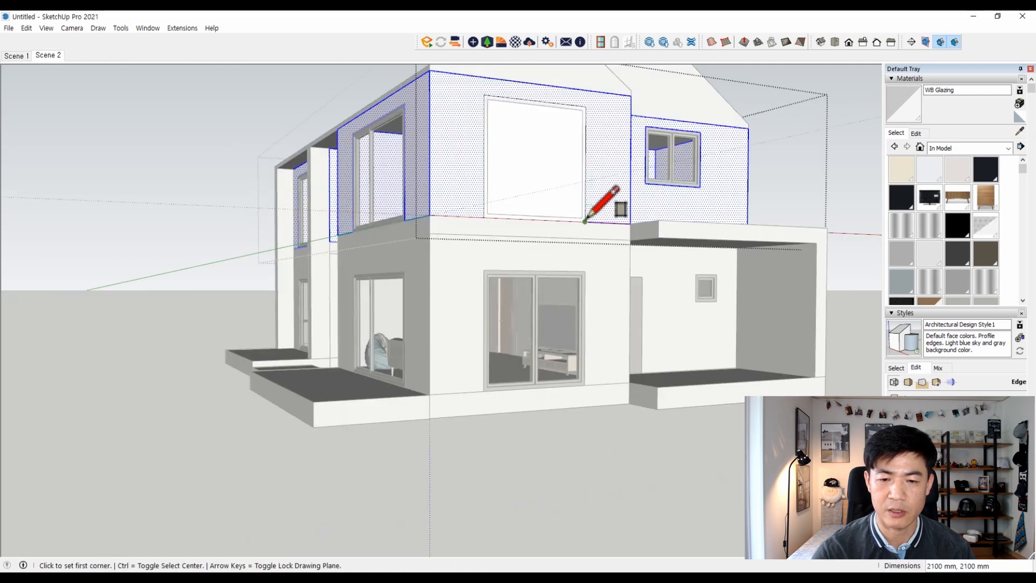
pyautogui.press('p')
pyautogui.click(571, 207)
pyautogui.press('Return')
pyautogui.press('space')
pyautogui.press('Escape')
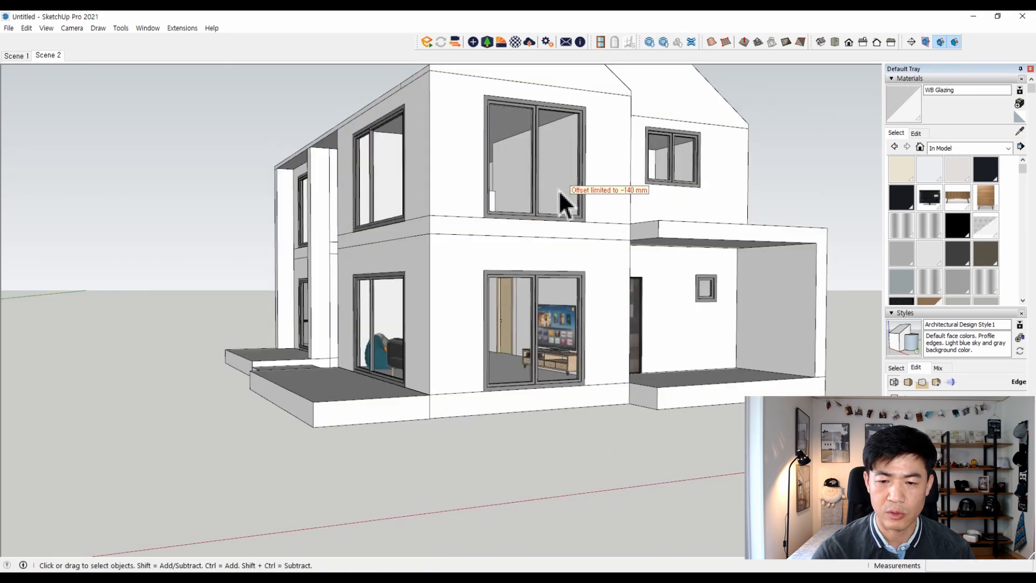
# Trace the outline of the gabled front with lines down to the wall base to form a face.
pyautogui.moveTo(562, 200); pyautogui.dragTo(438, 348, button='middle')
pyautogui.click(378, 435)
pyautogui.moveTo(377, 436); pyautogui.dragTo(374, 190, button='middle')
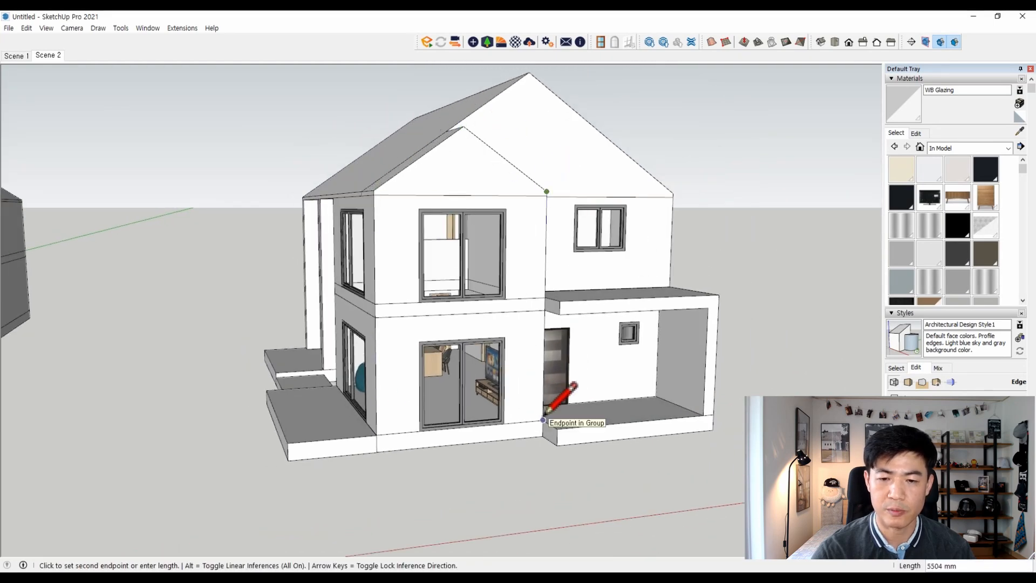
pyautogui.click(377, 435)
pyautogui.press('space')
pyautogui.scroll(2, 454, 256)
# Offset the gabled front face inward by 300 mm and delete the inner face.
pyautogui.click(457, 252)
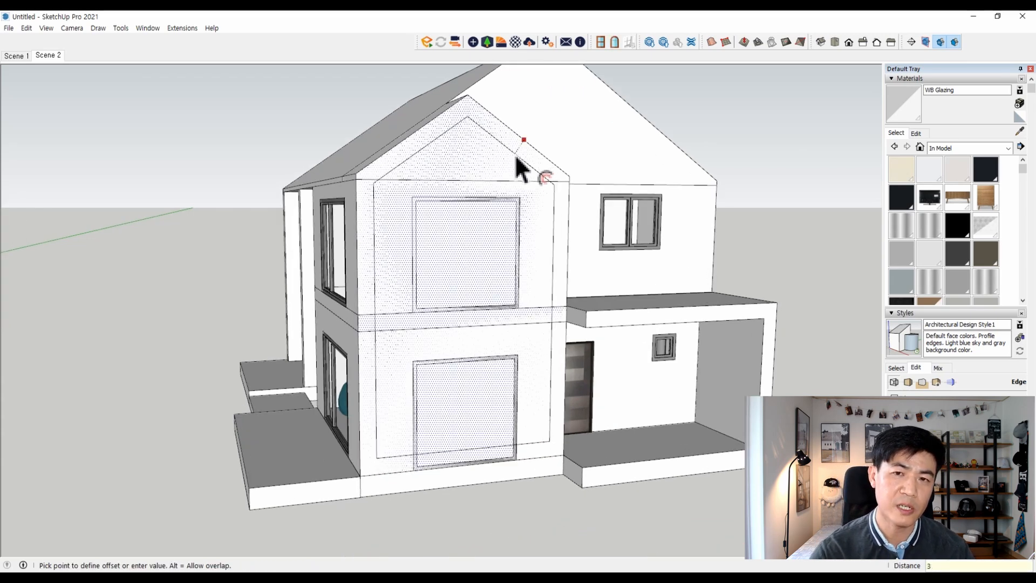
pyautogui.write('300')
pyautogui.press('Return')
pyautogui.click(475, 247)
pyautogui.press('Delete')
# Extrude the remaining gable border outward by 700 mm.
pyautogui.press('p')
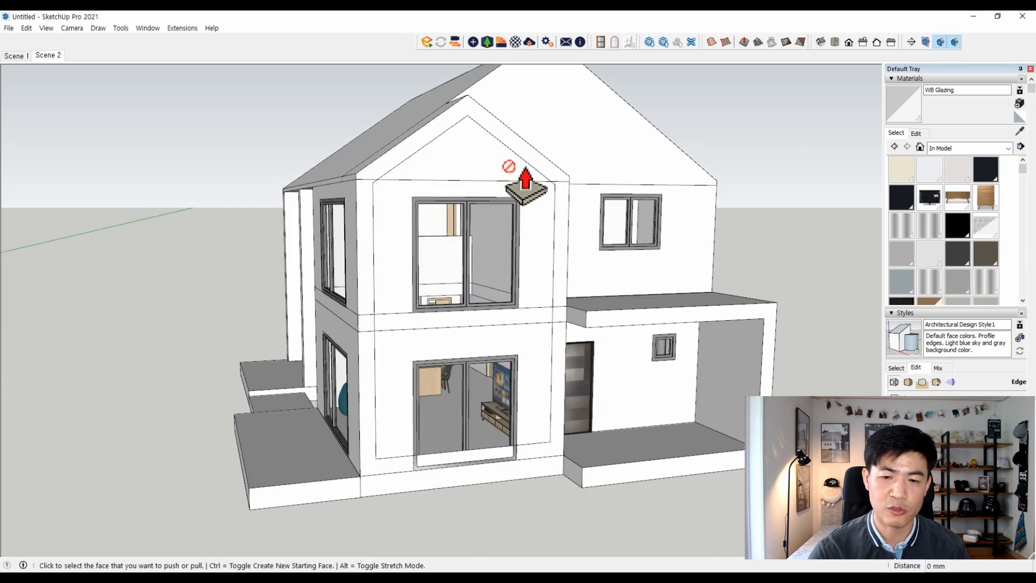
pyautogui.click(540, 163)
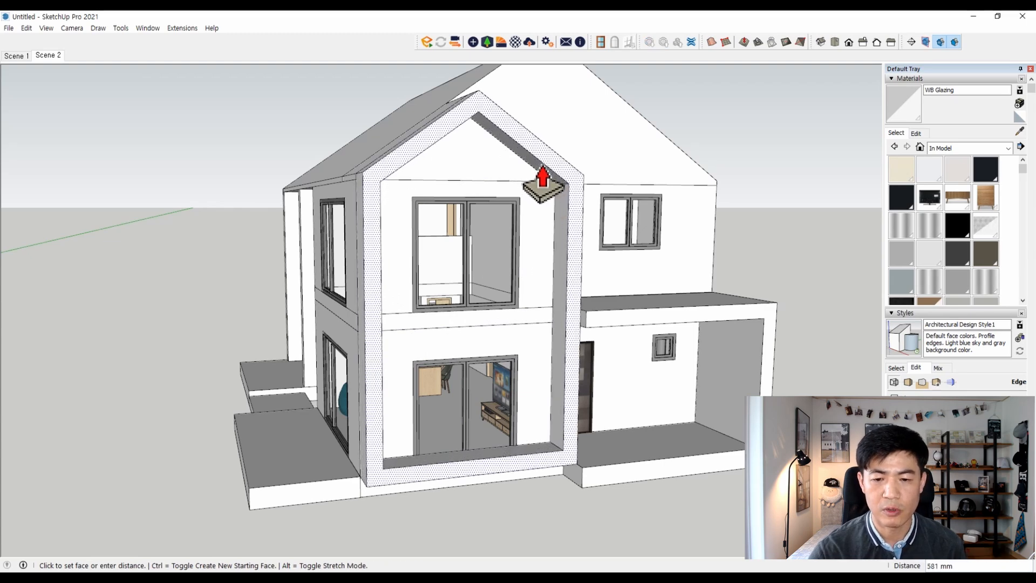
pyautogui.write('700')
pyautogui.press('Return')
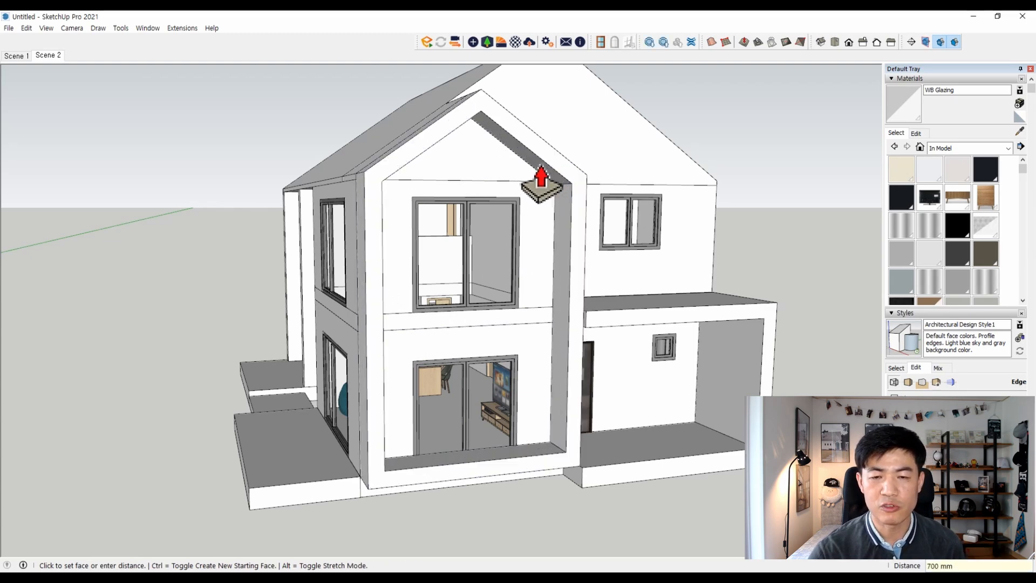
# Group the extruded gable frame and delete its bottom strip inside the group.
pyautogui.tripleClick(564, 400)
pyautogui.rightClick(564, 400)
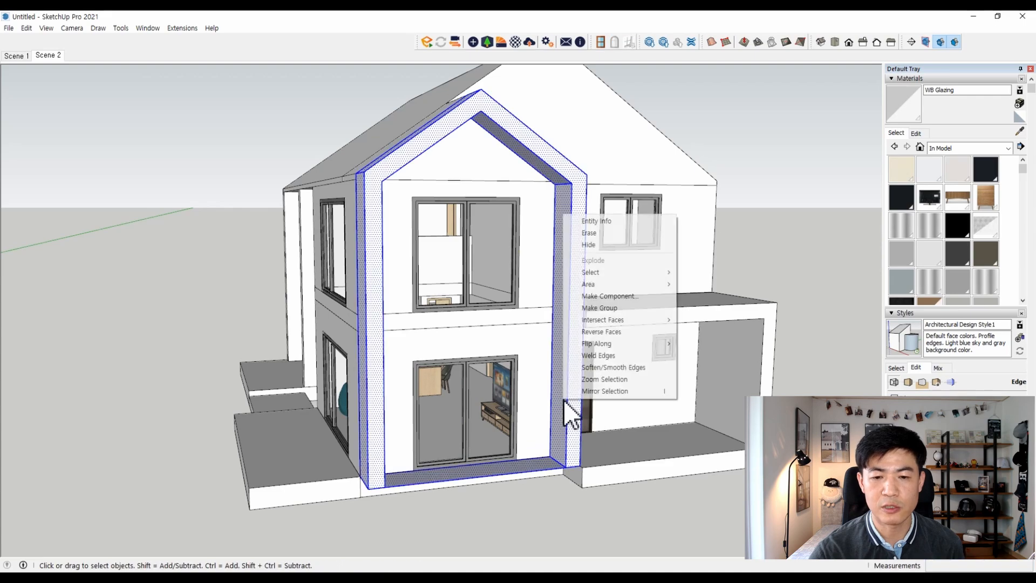
pyautogui.press('g')
pyautogui.doubleClick(564, 400)
pyautogui.moveTo(526, 443); pyautogui.dragTo(489, 490)
pyautogui.press('Delete')
pyautogui.press('Escape')
# Draw a rectangle at the base beneath the gabled frame, extrude it across the front as a base strip and group it.
pyautogui.scroll(10, 626, 426)
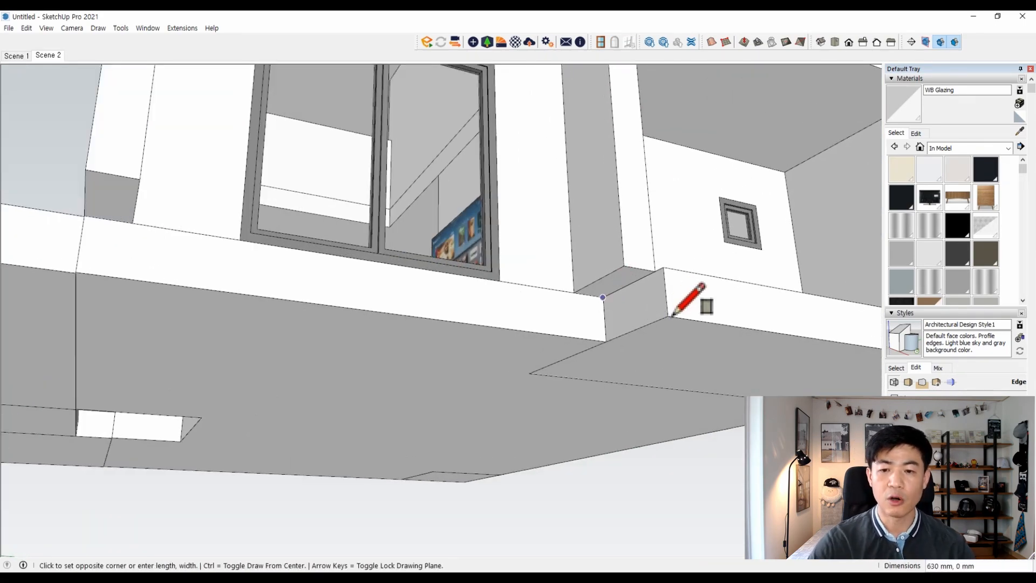
pyautogui.press('p')
pyautogui.click(629, 320)
pyautogui.moveTo(324, 297); pyautogui.dragTo(340, 354, button='middle')
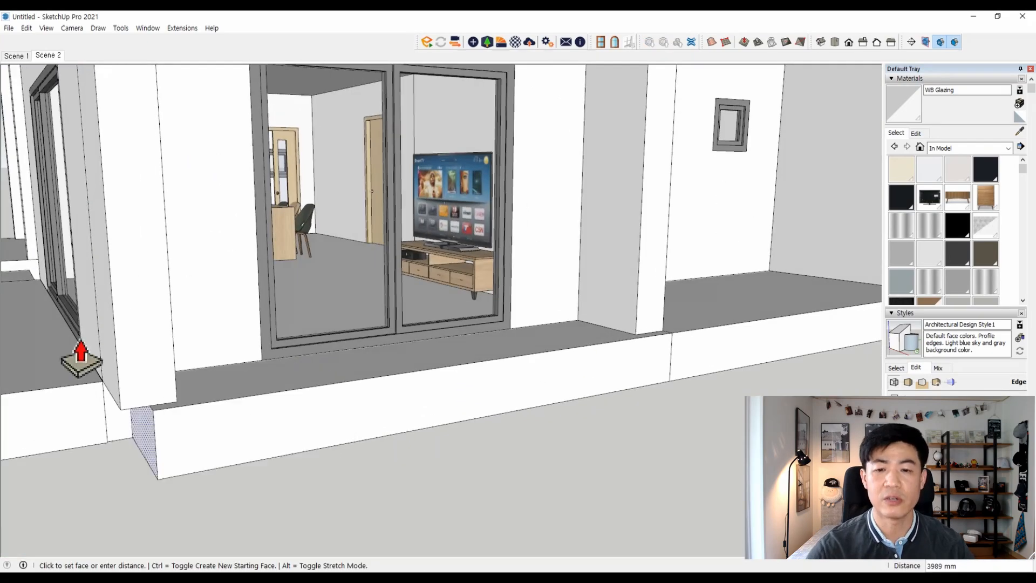
pyautogui.press('space')
pyautogui.tripleClick(316, 416)
pyautogui.rightClick(315, 413)
pyautogui.press('g')
pyautogui.scroll(-8, 455, 333)
pyautogui.moveTo(604, 345); pyautogui.dragTo(467, 363, button='middle')
pyautogui.keyDown('shift'); pyautogui.moveTo(259, 201); pyautogui.dragTo(317, 260, button='middle'); pyautogui.keyUp('shift')
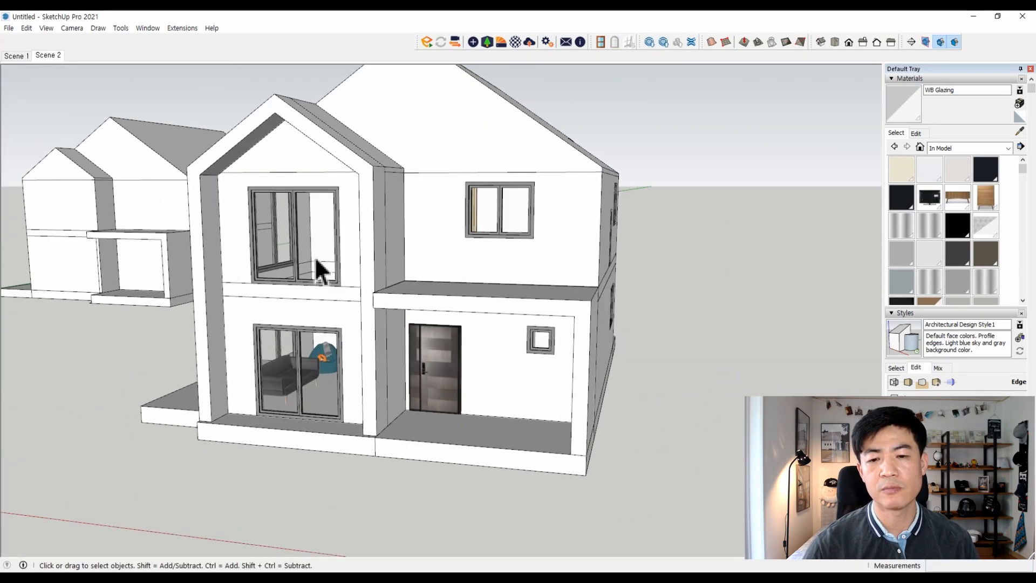
# Trace the outline of the larger main gable on the front wall and offset it inward to form a border.
pyautogui.scroll(-5, 393, 157)
pyautogui.scroll(3, 346, 174)
pyautogui.press('l')
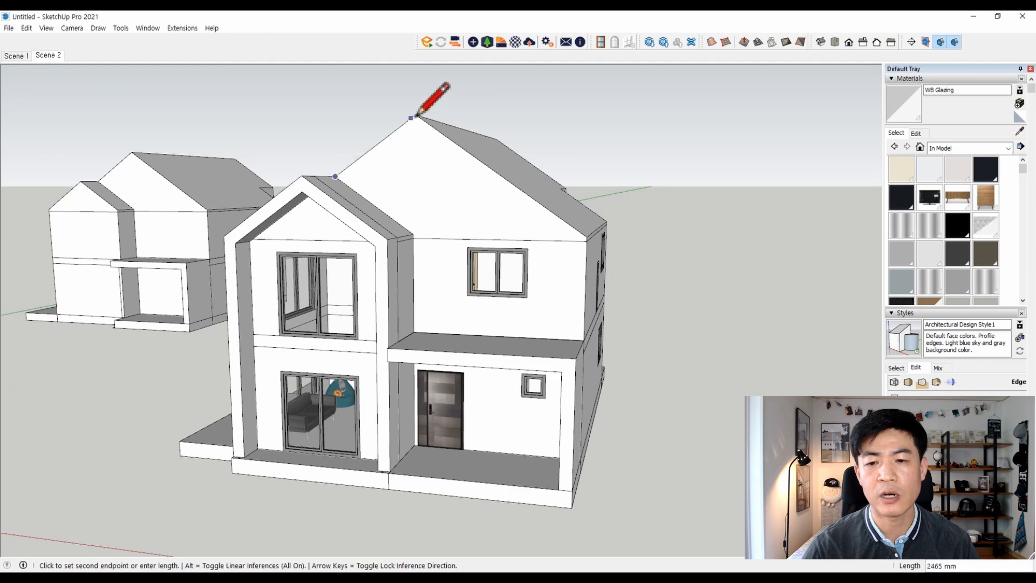
pyautogui.press('space')
pyautogui.scroll(3, 577, 237)
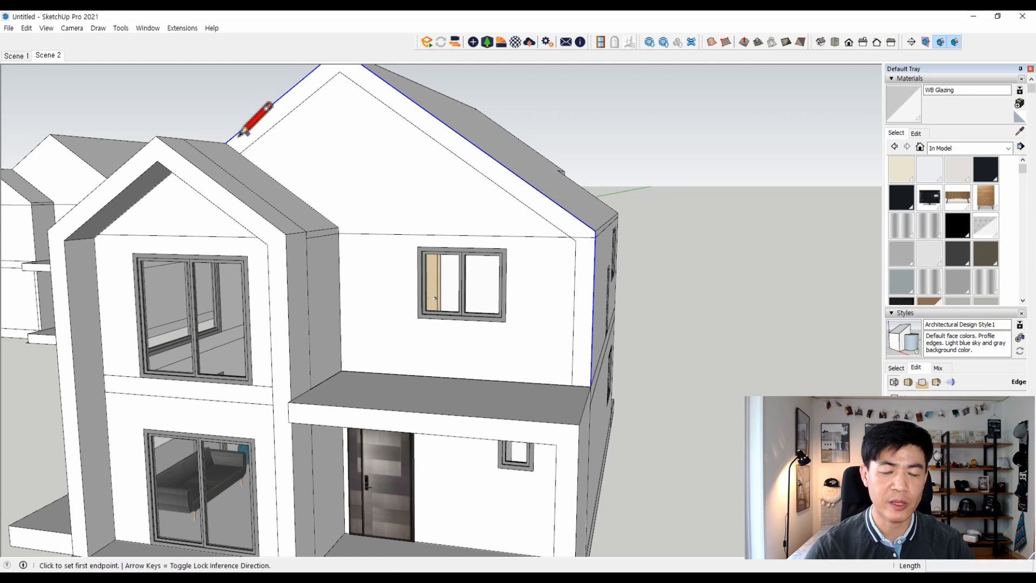
# Extrude the main gable border outward by 700 mm and group it.
pyautogui.press('p')
pyautogui.click(246, 168)
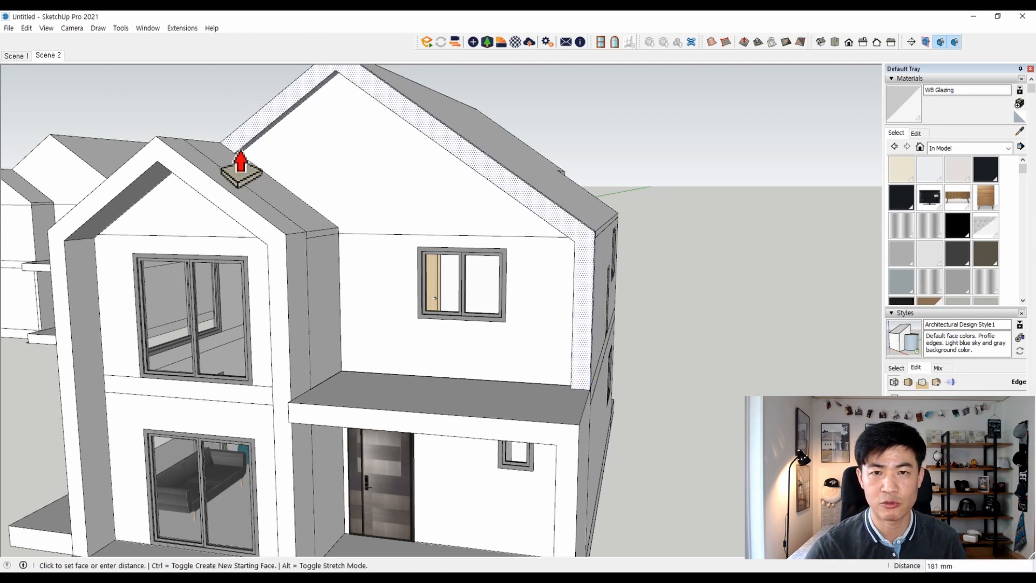
pyautogui.write('700')
pyautogui.press('Return')
pyautogui.tripleClick(289, 93)
pyautogui.rightClick(289, 93)
pyautogui.click(331, 183)
pyautogui.scroll(-3, 486, 248)
pyautogui.moveTo(486, 259); pyautogui.dragTo(677, 243, button='middle')
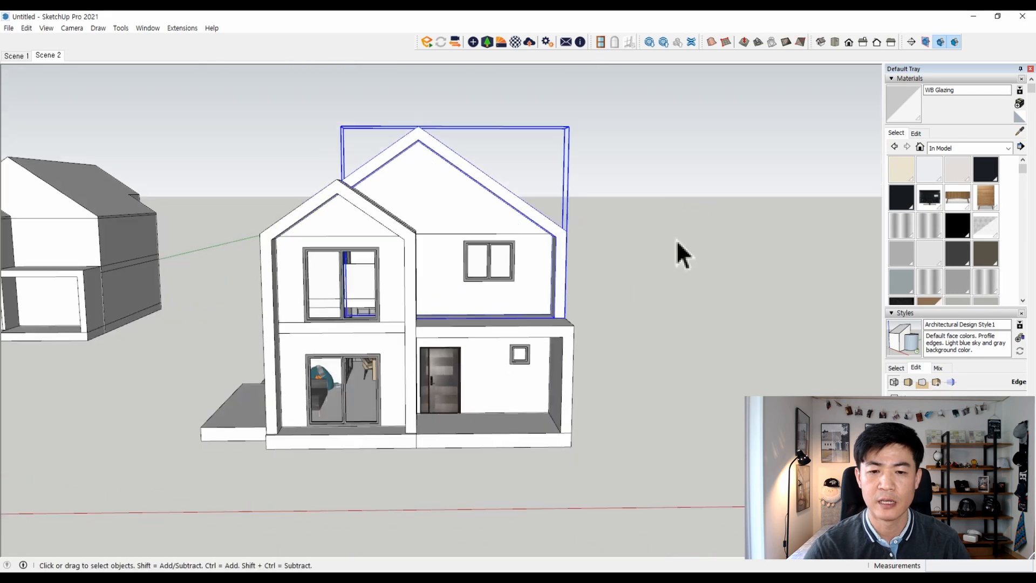
# Offset the outer edges of the balcony slab inward by 100 mm and close the strip's ends with lines.
pyautogui.moveTo(493, 338); pyautogui.dragTo(380, 408, button='middle')
pyautogui.press('l')
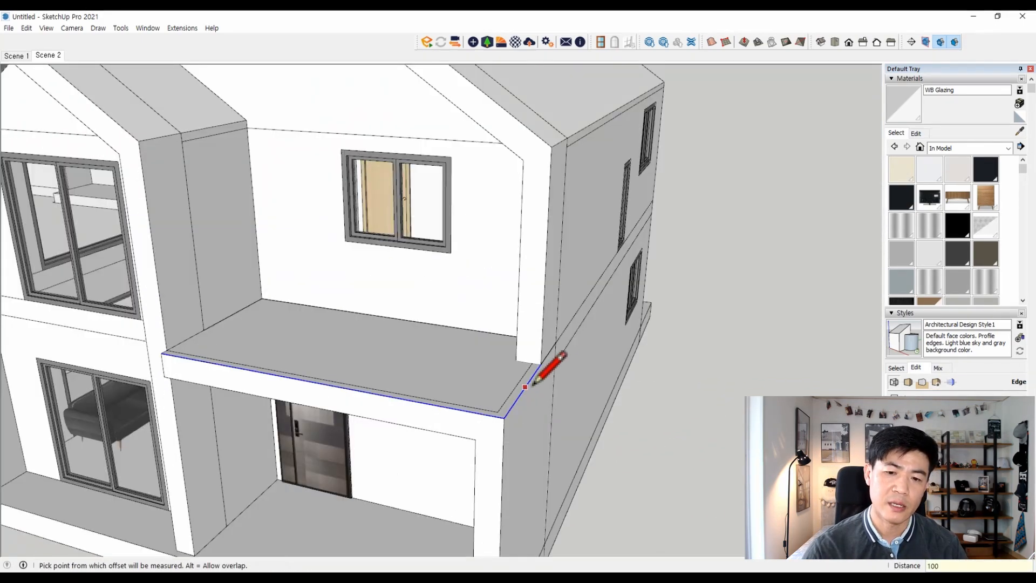
pyautogui.scroll(3, 534, 383)
pyautogui.click(533, 361)
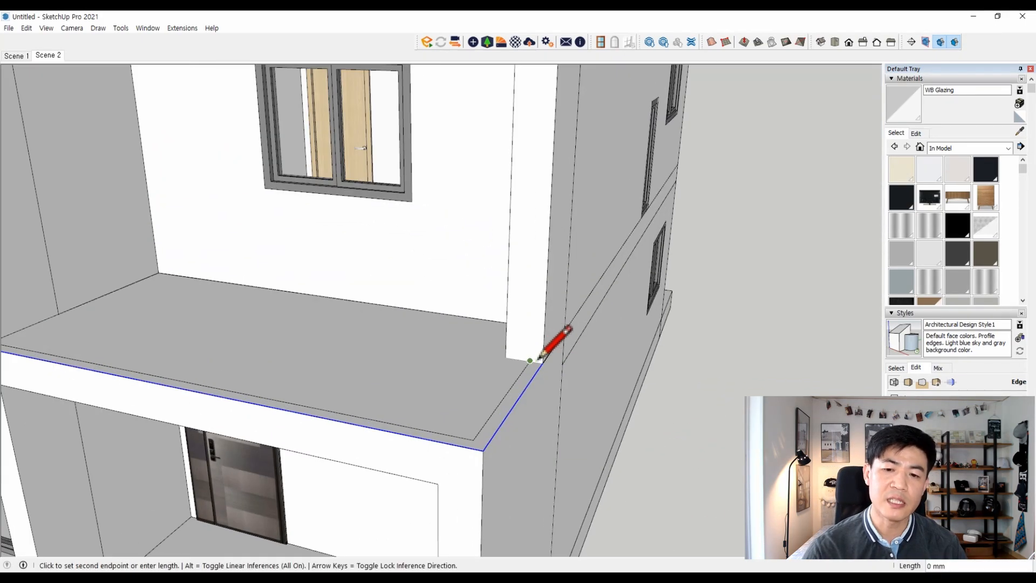
pyautogui.scroll(-3, 537, 366)
pyautogui.scroll(3, 206, 344)
pyautogui.click(206, 374)
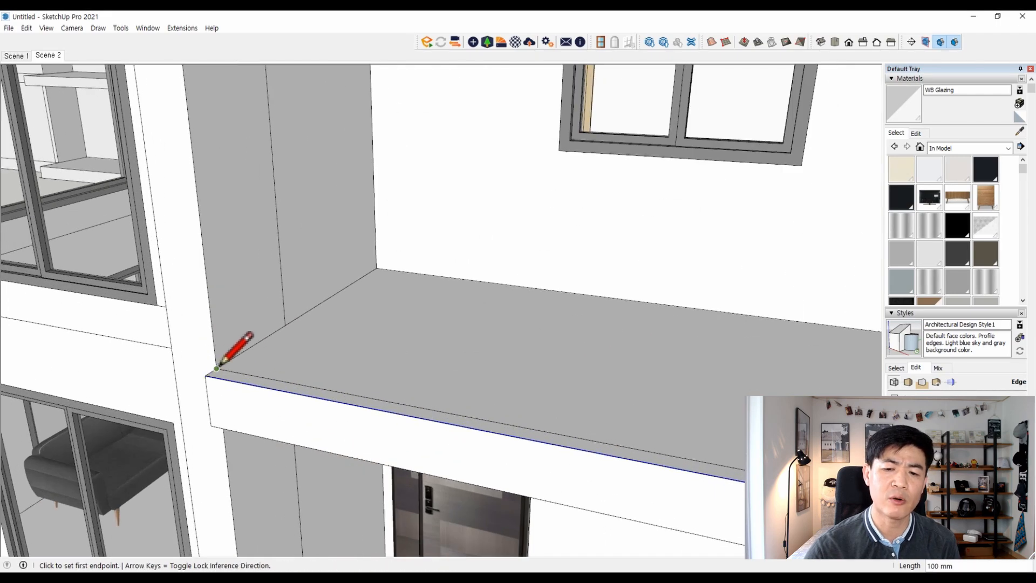
# Extrude the balcony edge strip upward by 1200 mm as a parapet and group it.
pyautogui.write('1200')
pyautogui.press('Return')
pyautogui.press('space')
pyautogui.tripleClick(314, 302)
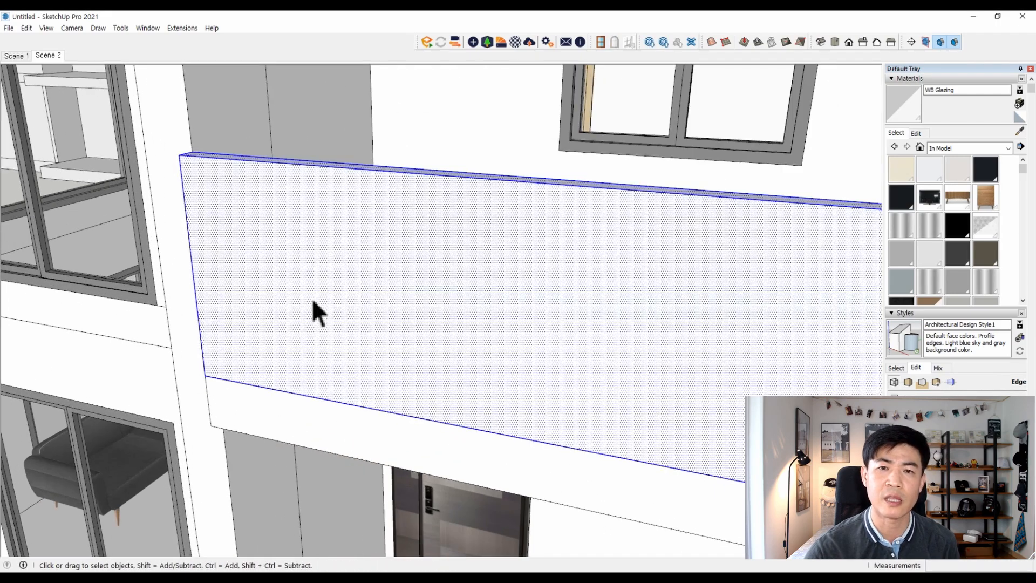
pyautogui.press('g')
pyautogui.scroll(-3, 350, 262)
pyautogui.scroll(-5, 157, 389)
# Adjust the balcony parapet where it meets the gabled frame by pushing and pulling its face inside the group.
pyautogui.moveTo(158, 388); pyautogui.dragTo(786, 277, button='middle')
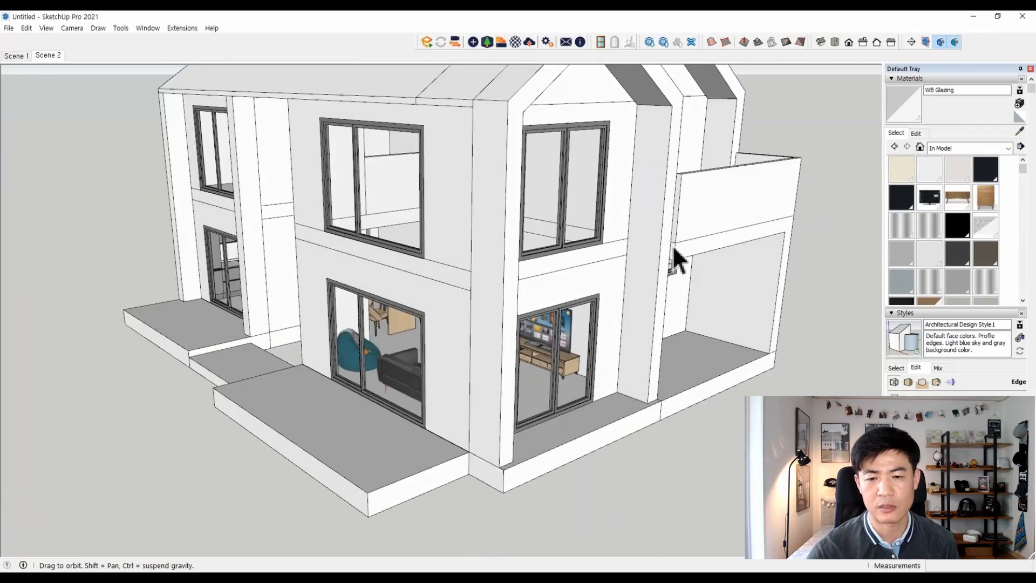
pyautogui.scroll(5, 691, 265)
pyautogui.doubleClick(685, 254)
pyautogui.press('p')
pyautogui.click(685, 255)
pyautogui.click(665, 282)
pyautogui.press('space')
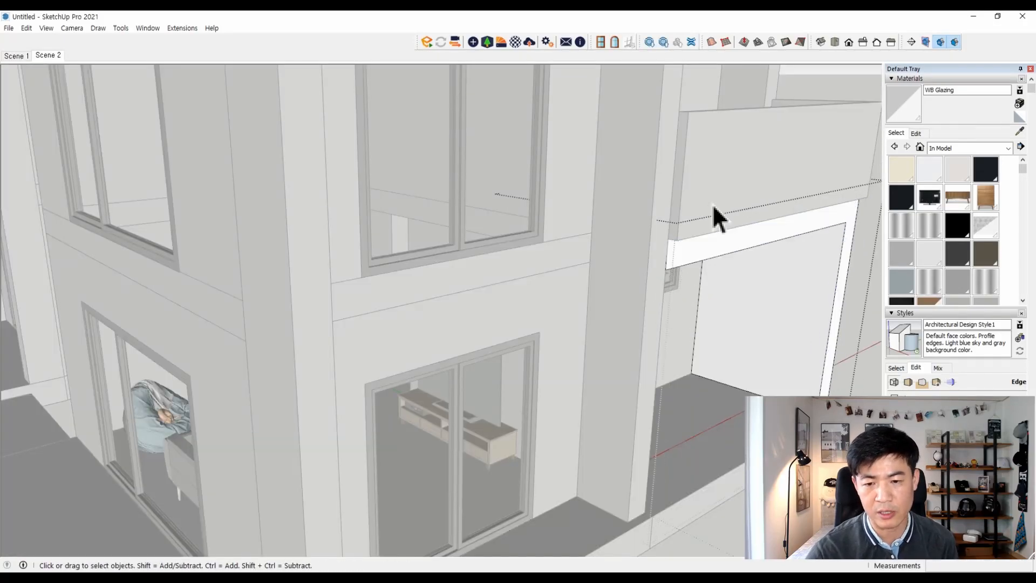
pyautogui.tripleClick(676, 208)
pyautogui.scroll(-5, 677, 208)
pyautogui.moveTo(676, 207); pyautogui.dragTo(355, 413, button='middle')
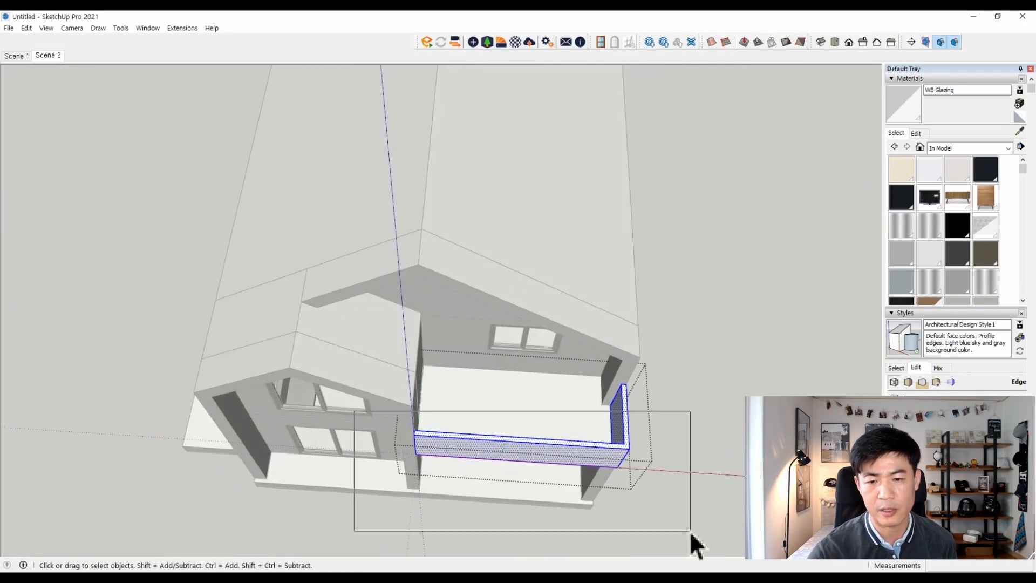
pyautogui.moveTo(692, 537); pyautogui.dragTo(335, 308, button='middle')
pyautogui.scroll(5, 397, 380)
pyautogui.click(398, 382)
pyautogui.click(412, 376)
pyautogui.press('space')
# Remove the small window from the second-floor wall facing the balcony, leaving its opening.
pyautogui.click(526, 374)
pyautogui.scroll(-5, 558, 318)
pyautogui.moveTo(559, 318); pyautogui.dragTo(669, 305, button='middle')
pyautogui.moveTo(420, 352); pyautogui.dragTo(344, 308, button='middle')
pyautogui.moveTo(416, 313); pyautogui.dragTo(468, 334, button='middle')
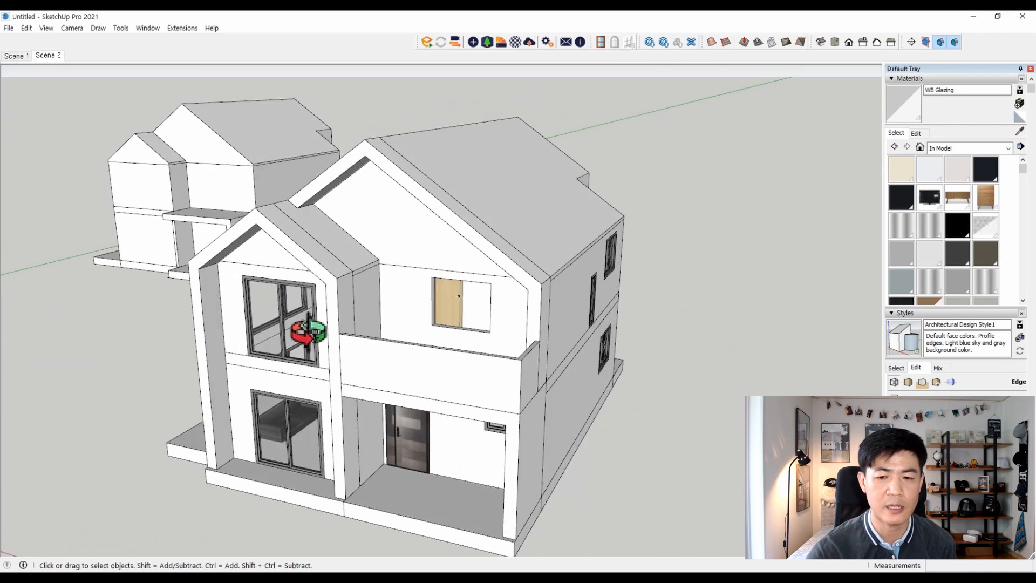
# Move the second-floor sliding window from the gabled front to the opening in the balcony wall.
pyautogui.click(318, 351)
pyautogui.scroll(3, 295, 399)
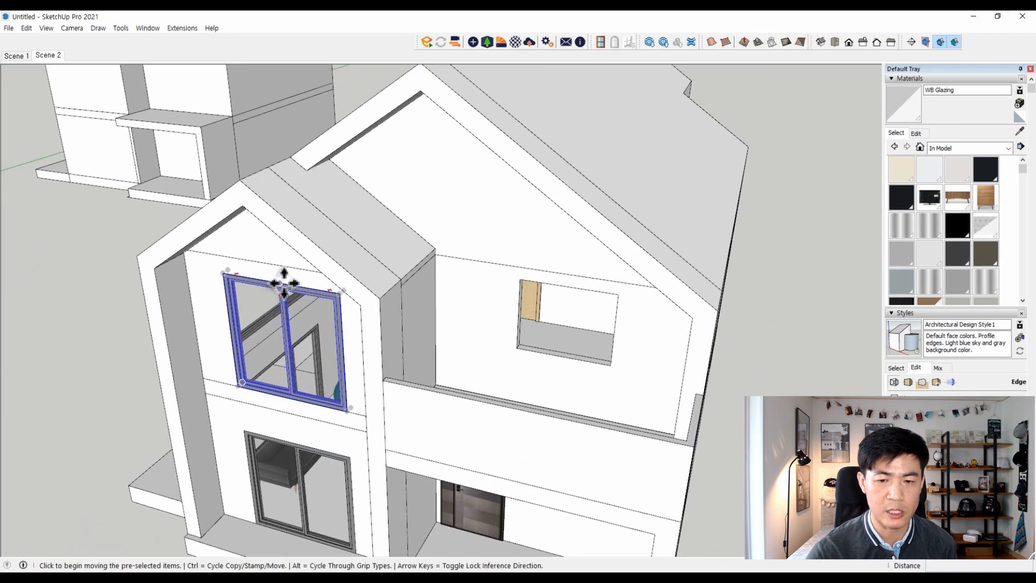
pyautogui.click(284, 283)
pyautogui.click(560, 429)
pyautogui.press('space')
pyautogui.scroll(3, 516, 318)
pyautogui.moveTo(578, 322); pyautogui.dragTo(400, 334, button='middle')
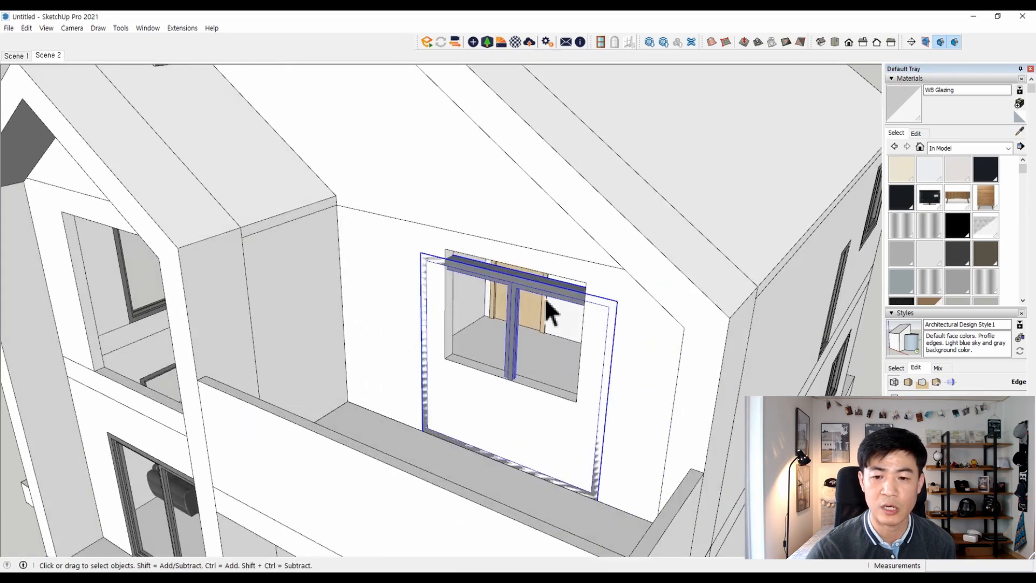
pyautogui.moveTo(548, 310); pyautogui.dragTo(400, 305, button='middle')
# Extend the sides of the balcony wall opening to fit the frame of the moved sliding window.
pyautogui.press('p')
pyautogui.scroll(3, 424, 249)
pyautogui.moveTo(424, 250); pyautogui.dragTo(671, 402, button='middle')
pyautogui.scroll(2, 482, 254)
pyautogui.click(482, 254)
pyautogui.click(504, 270)
pyautogui.scroll(-3, 504, 269)
pyautogui.scroll(3, 675, 400)
pyautogui.click(708, 359)
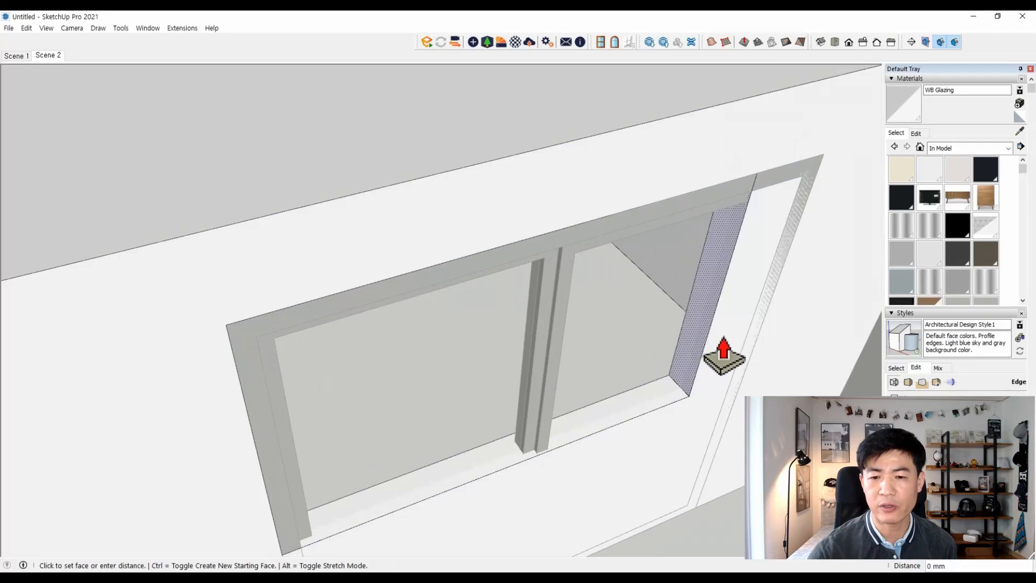
pyautogui.click(706, 398)
pyautogui.press('space')
pyautogui.doubleClick(595, 551)
pyautogui.press('Delete')
pyautogui.hotkey('ctrl', 'z')
# Draw a rectangle on the outer side wall of the entrance porch, inside the porch group.
pyautogui.scroll(-8, 650, 408)
pyautogui.scroll(-4, 572, 363)
pyautogui.moveTo(572, 363); pyautogui.dragTo(606, 279, button='middle')
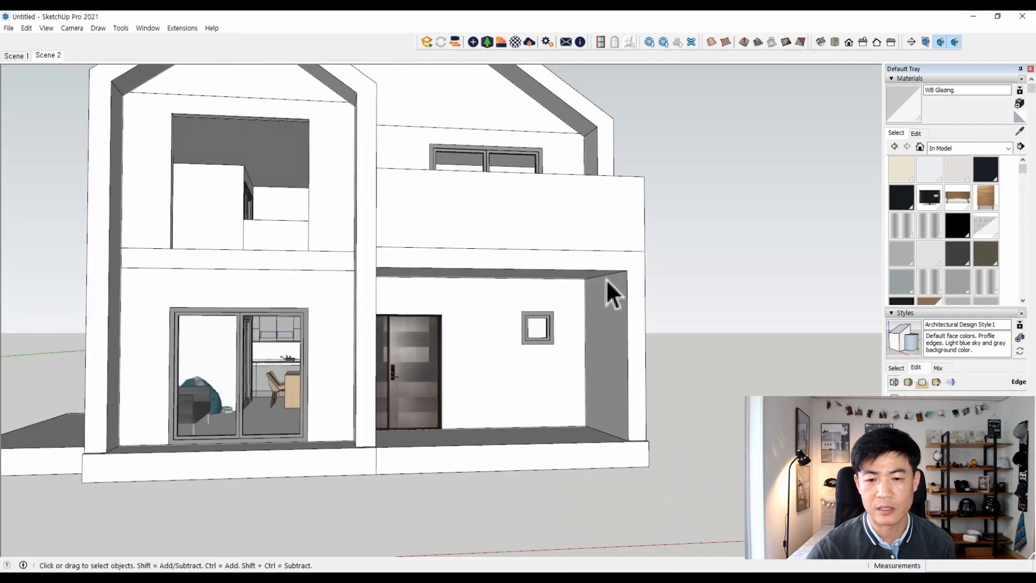
pyautogui.moveTo(518, 297); pyautogui.dragTo(224, 347, button='middle')
pyautogui.scroll(5, 328, 402)
pyautogui.moveTo(328, 402); pyautogui.dragTo(249, 253, button='middle')
pyautogui.scroll(6, 249, 252)
pyautogui.scroll(-7, 346, 205)
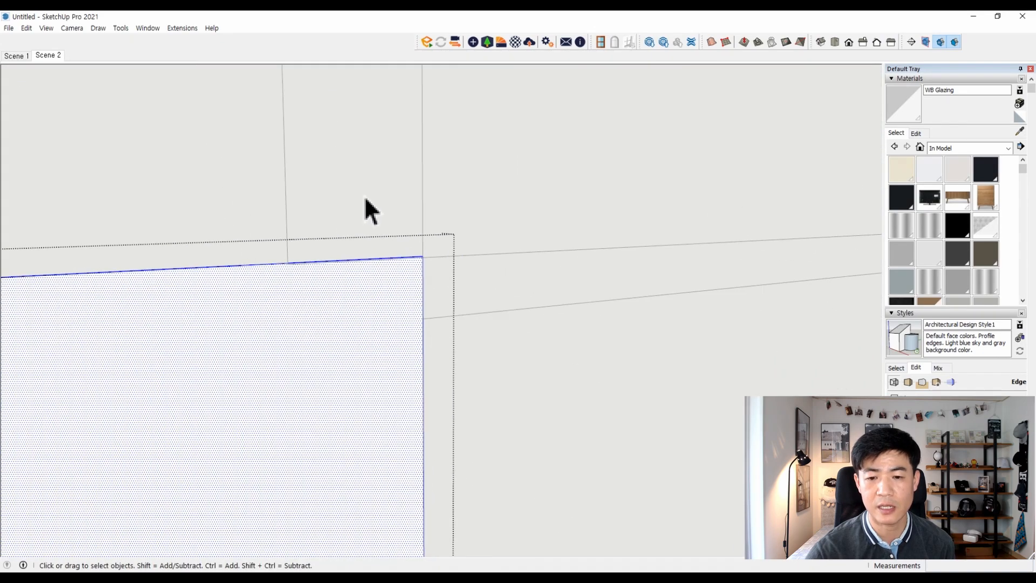
pyautogui.moveTo(365, 197); pyautogui.dragTo(324, 269, button='middle')
pyautogui.scroll(3, 442, 300)
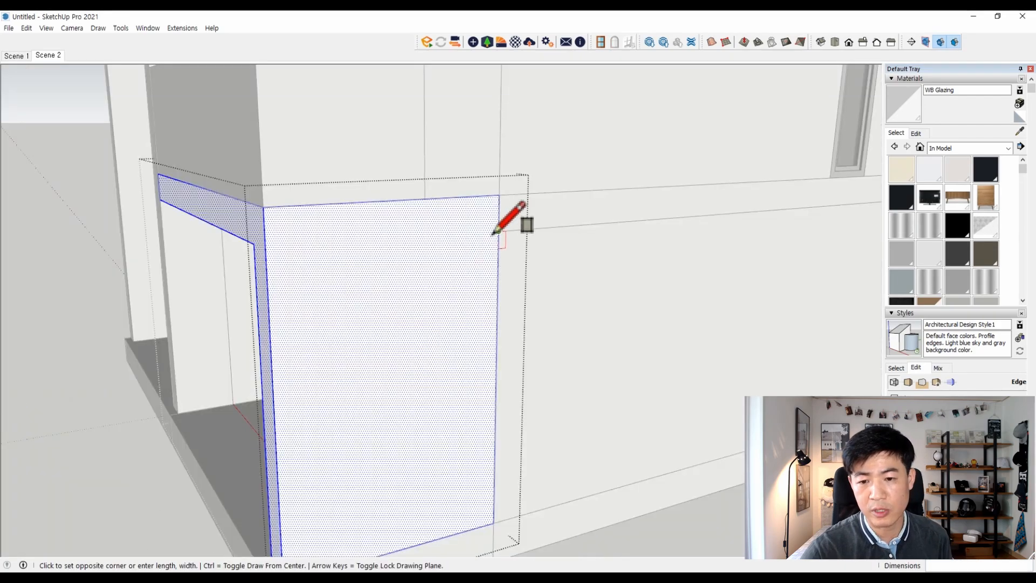
pyautogui.click(494, 232)
pyautogui.scroll(-2, 426, 281)
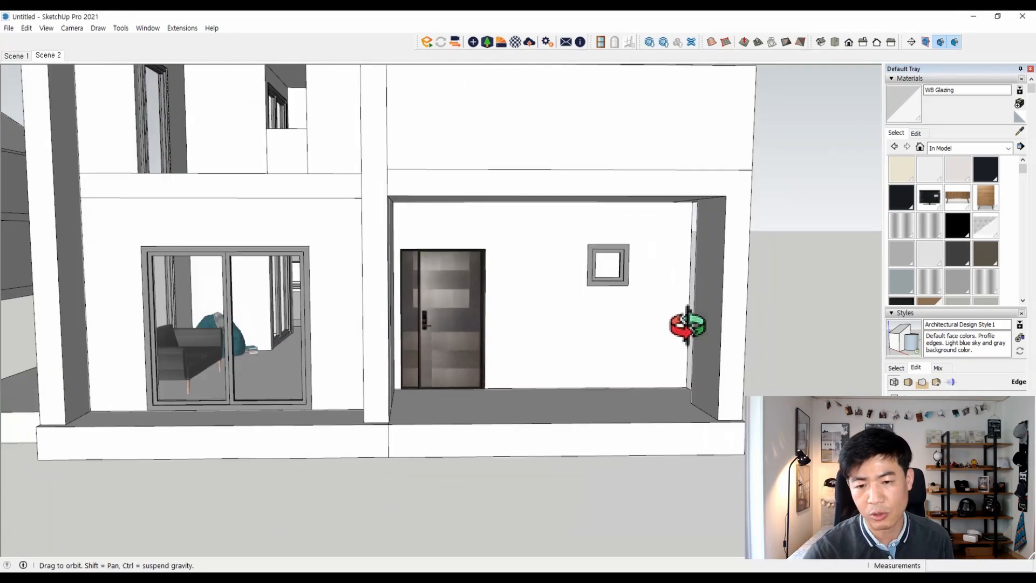
# Copy the ground-floor front sliding window up into the empty second-floor opening of the gabled front.
pyautogui.moveTo(680, 322); pyautogui.dragTo(392, 367, button='middle')
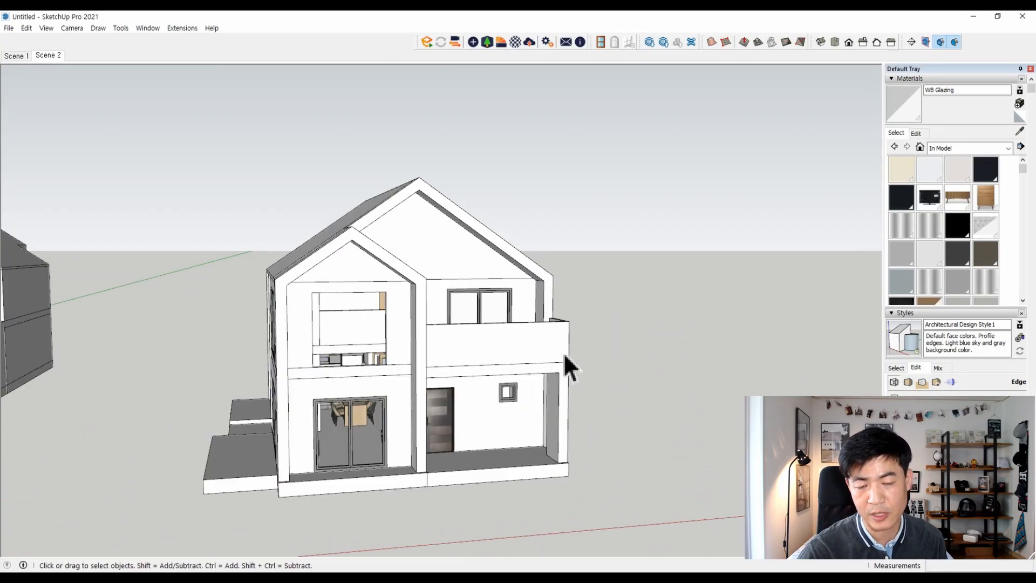
pyautogui.scroll(5, 394, 405)
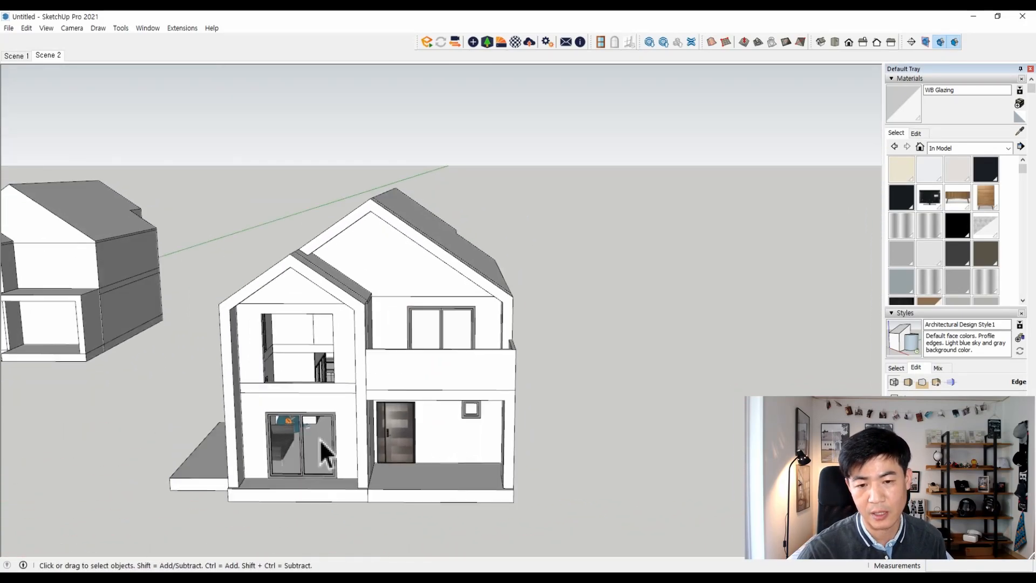
pyautogui.click(321, 464)
pyautogui.press('space')
pyautogui.moveTo(235, 342); pyautogui.dragTo(566, 305, button='middle')
pyautogui.scroll(4, 229, 331)
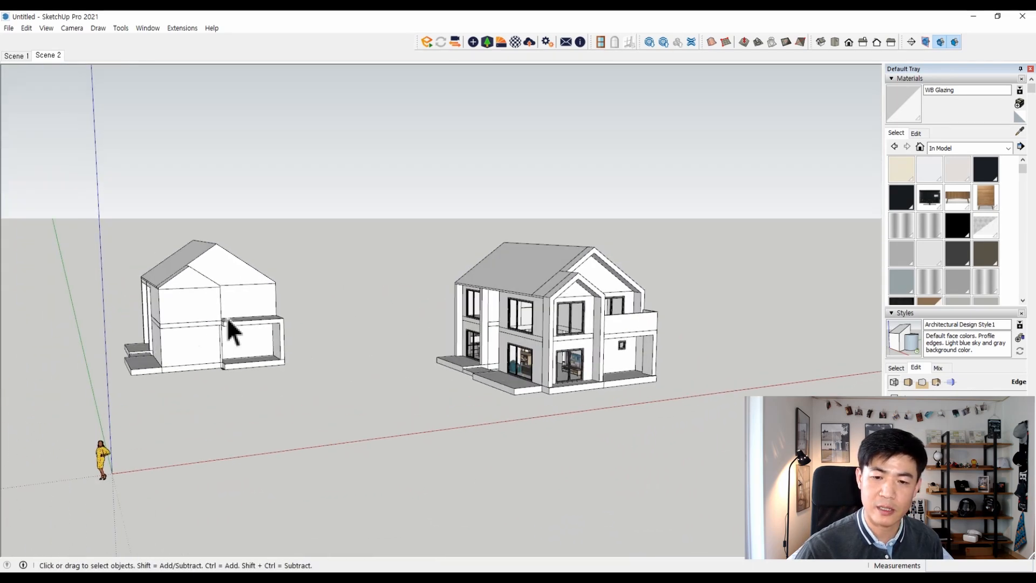
# Import the tree component a-1 from the 나무 folder and place it beside the rear of the house.
pyautogui.scroll(-2, 193, 330)
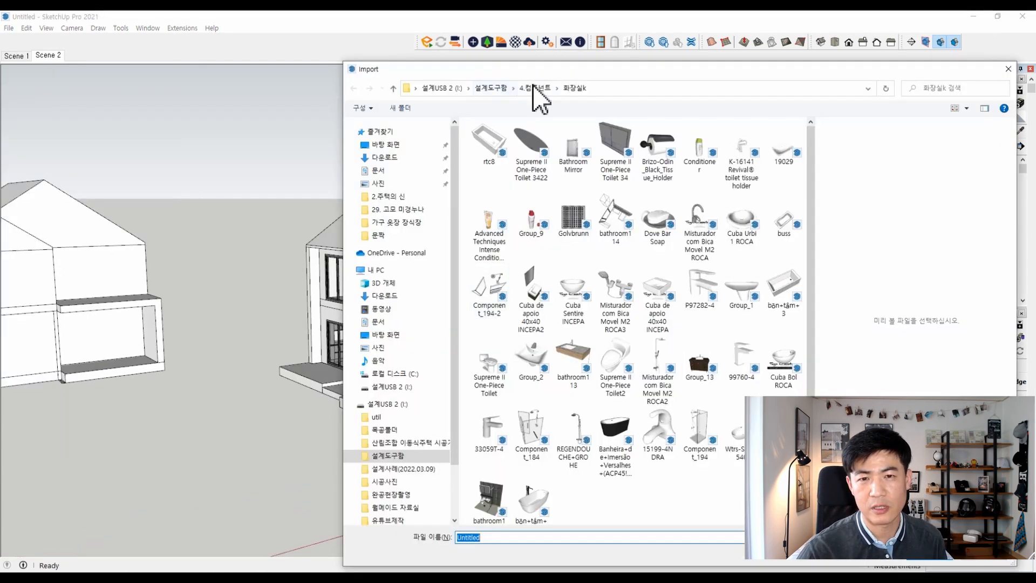
pyautogui.click(534, 87)
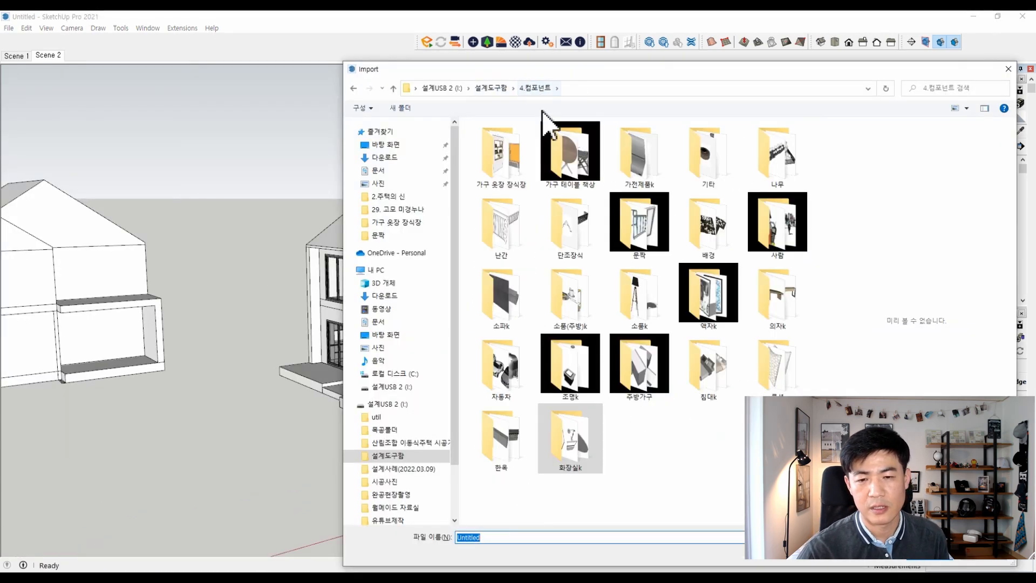
pyautogui.doubleClick(776, 157)
pyautogui.click(750, 202)
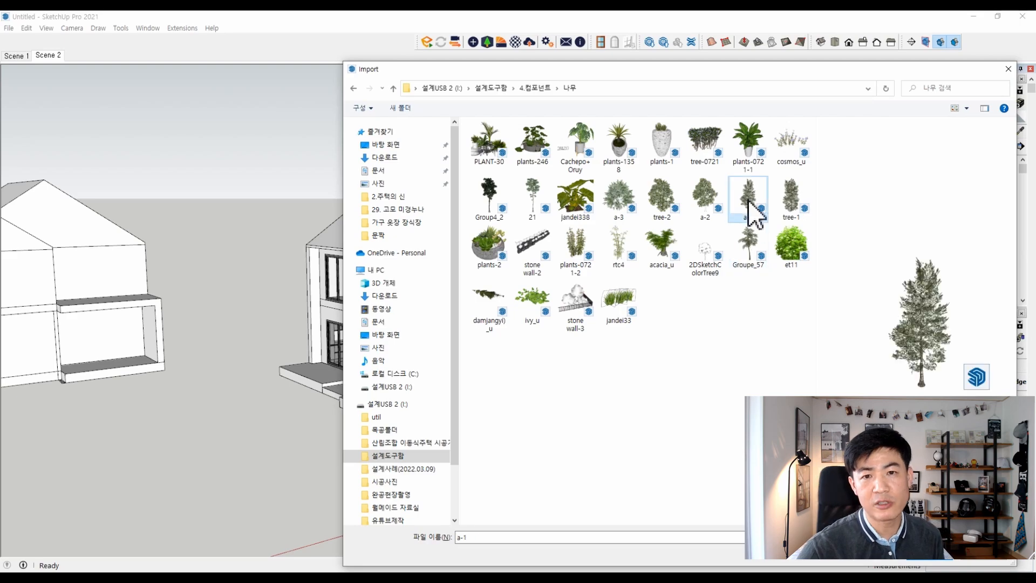
pyautogui.click(930, 554)
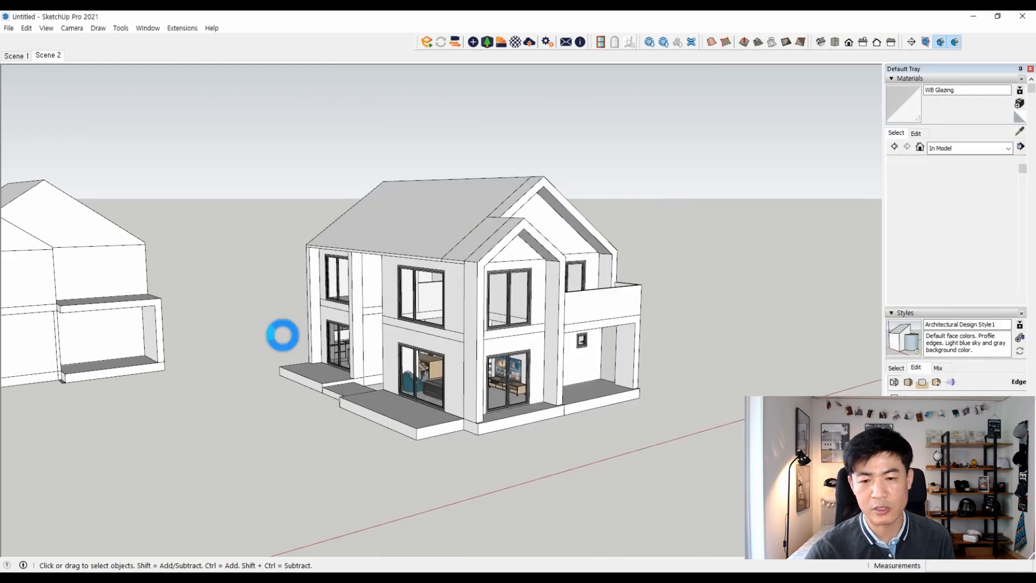
pyautogui.moveTo(293, 364); pyautogui.dragTo(270, 352, button='middle')
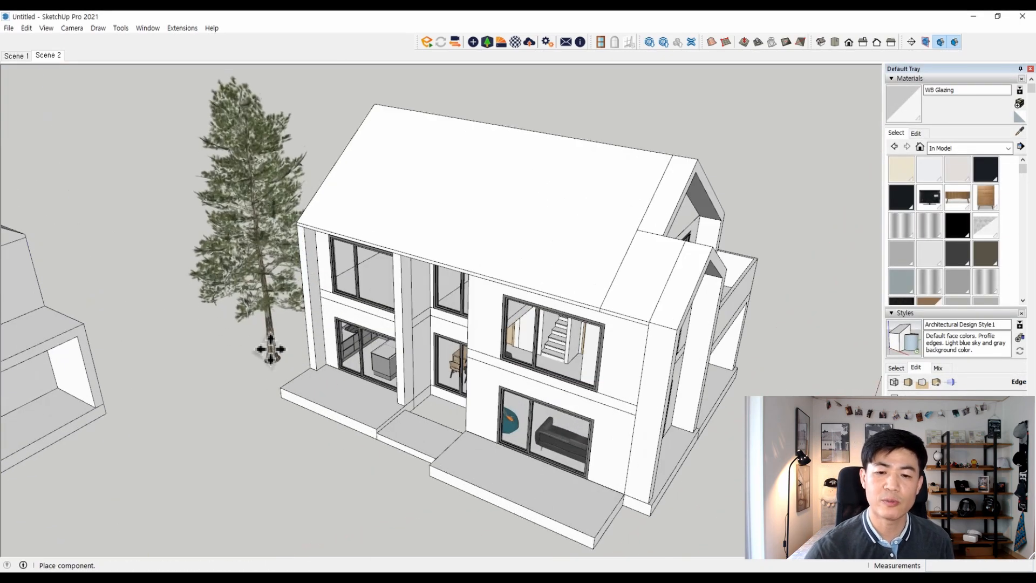
pyautogui.click(268, 357)
# Copy the placed tree to the opposite side of the house.
pyautogui.press('m')
pyautogui.scroll(-3, 264, 345)
pyautogui.press('ctrl')
pyautogui.click(262, 350)
pyautogui.moveTo(594, 335); pyautogui.dragTo(146, 332, button='middle')
pyautogui.scroll(2, 520, 295)
pyautogui.click(556, 294)
# Copy the tree once more beside the second one and scale the copy down.
pyautogui.press('ctrl')
pyautogui.click(553, 354)
pyautogui.click(521, 412)
pyautogui.press('space')
pyautogui.moveTo(559, 145); pyautogui.dragTo(543, 225)
pyautogui.press('space')
# Select the two copied trees and move them together farther out on the balcony side of the house.
pyautogui.moveTo(312, 354); pyautogui.dragTo(563, 178, button='middle')
pyautogui.click(642, 287)
pyautogui.moveTo(609, 228); pyautogui.dragTo(637, 345, button='middle')
pyautogui.press('m')
pyautogui.click(696, 389)
pyautogui.click(798, 392)
pyautogui.press('space')
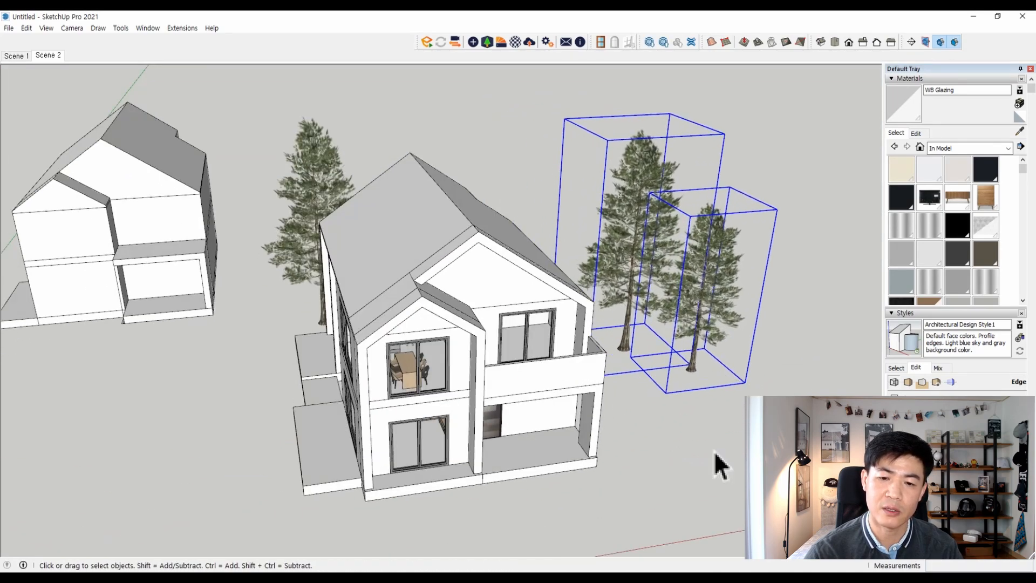
pyautogui.click(714, 453)
# Examine the finished house exterior with its trees from the front and the side.
pyautogui.moveTo(502, 389); pyautogui.dragTo(481, 256, button='middle')
pyautogui.moveTo(302, 367); pyautogui.dragTo(454, 362, button='middle')
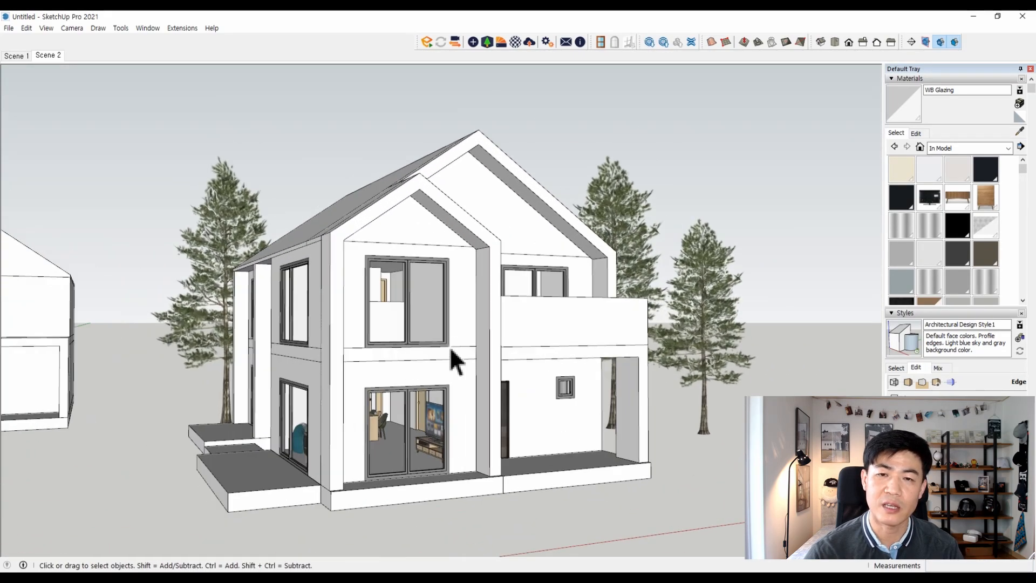
pyautogui.scroll(1, 454, 358)
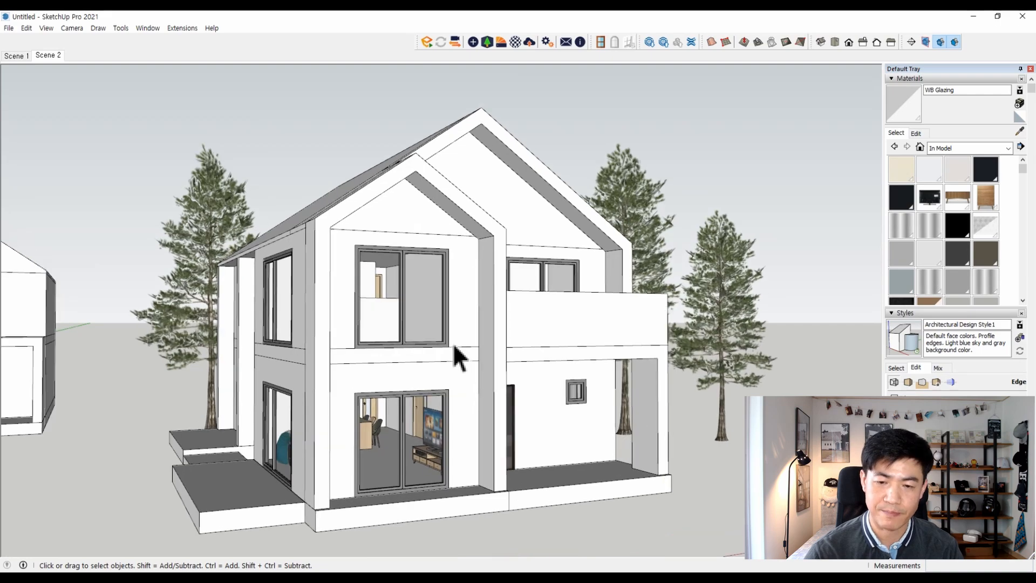
pyautogui.scroll(-3, 455, 359)
pyautogui.moveTo(518, 363); pyautogui.dragTo(464, 346, button='middle')
pyautogui.scroll(2, 544, 323)
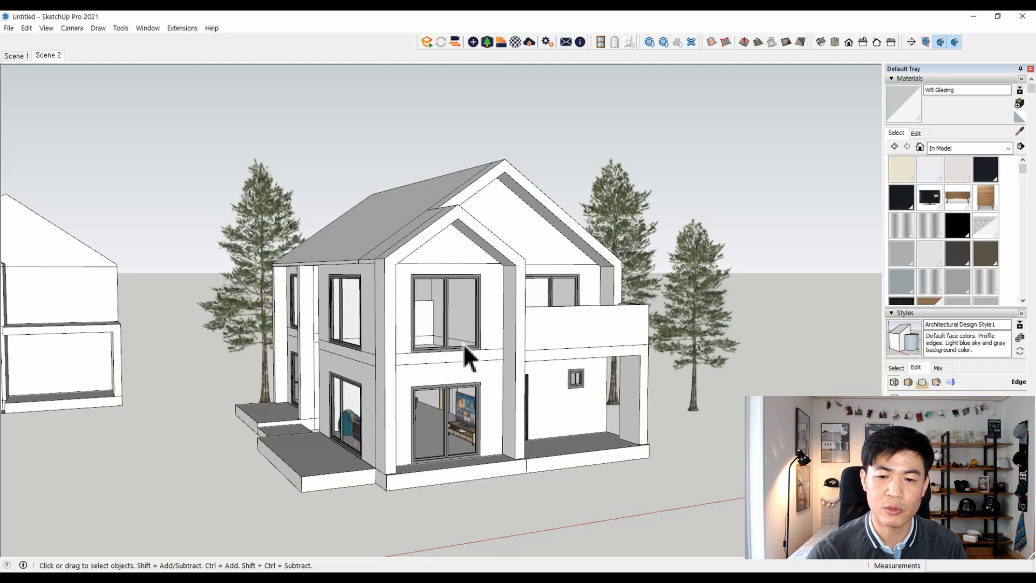
pyautogui.moveTo(424, 318); pyautogui.dragTo(453, 319, button='middle')
pyautogui.scroll(-3, 438, 344)
pyautogui.scroll(2, 464, 345)
pyautogui.scroll(-2, 499, 319)
pyautogui.scroll(2, 453, 319)
pyautogui.moveTo(373, 341); pyautogui.dragTo(406, 337, button='middle')
pyautogui.scroll(-2, 406, 337)
pyautogui.scroll(3, 406, 337)
pyautogui.scroll(-2, 421, 306)
pyautogui.moveTo(430, 391); pyautogui.dragTo(473, 398, button='middle')
pyautogui.scroll(2, 473, 399)
pyautogui.moveTo(435, 330); pyautogui.dragTo(455, 353, button='middle')
pyautogui.scroll(-2, 430, 358)
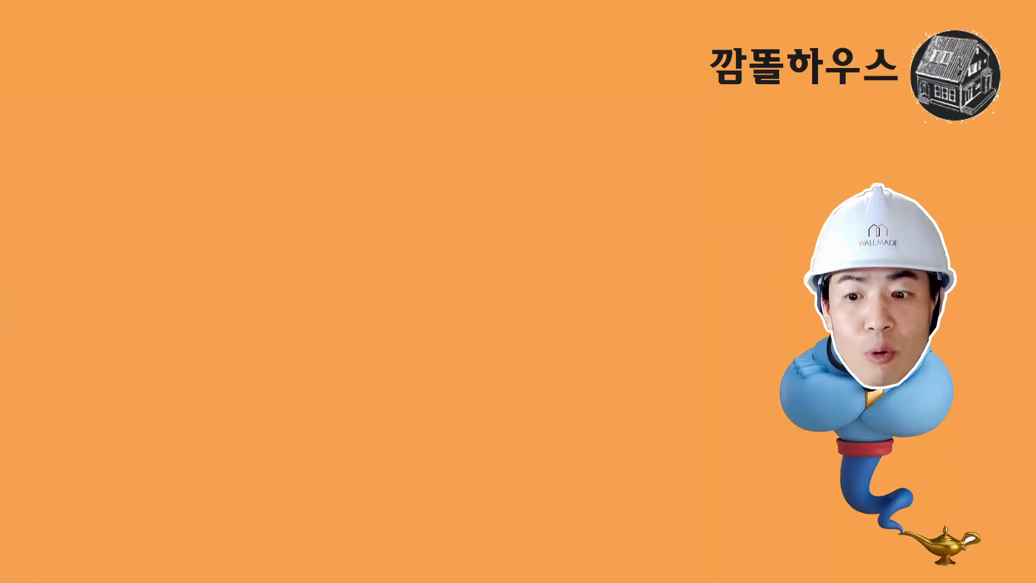